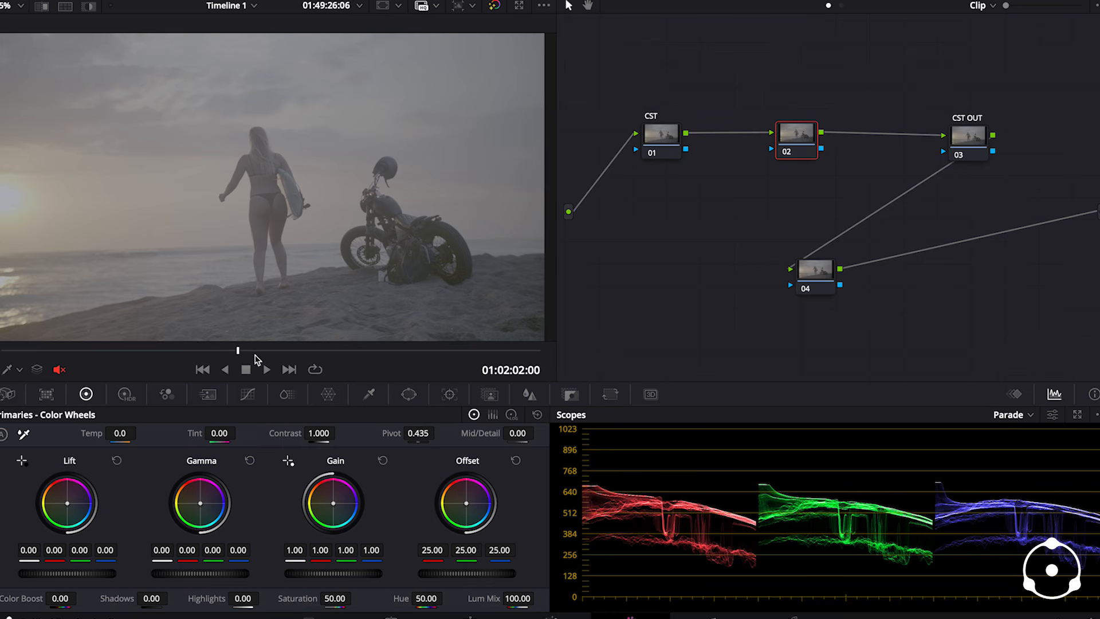
# - Play and scrub through the ungraded beach footage to review it
pyautogui.moveTo(105, 352)
pyautogui.mouseDown()
pyautogui.moveTo(162, 357)
pyautogui.moveTo(110, 359)
pyautogui.mouseUp()
pyautogui.press('space')
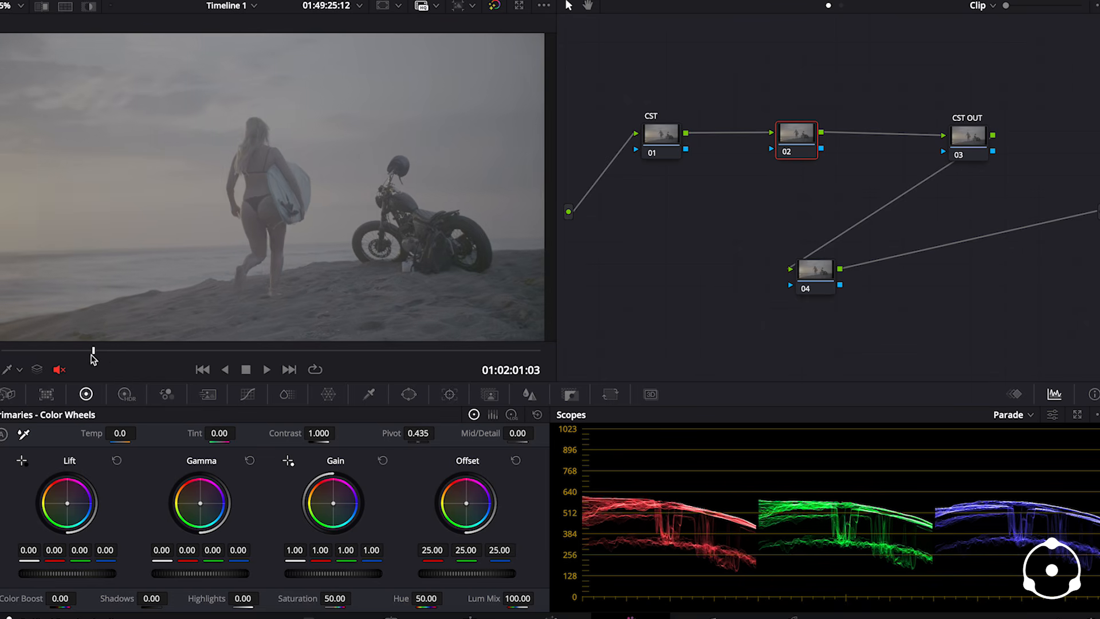
pyautogui.moveTo(93, 358); pyautogui.dragTo(87, 358)
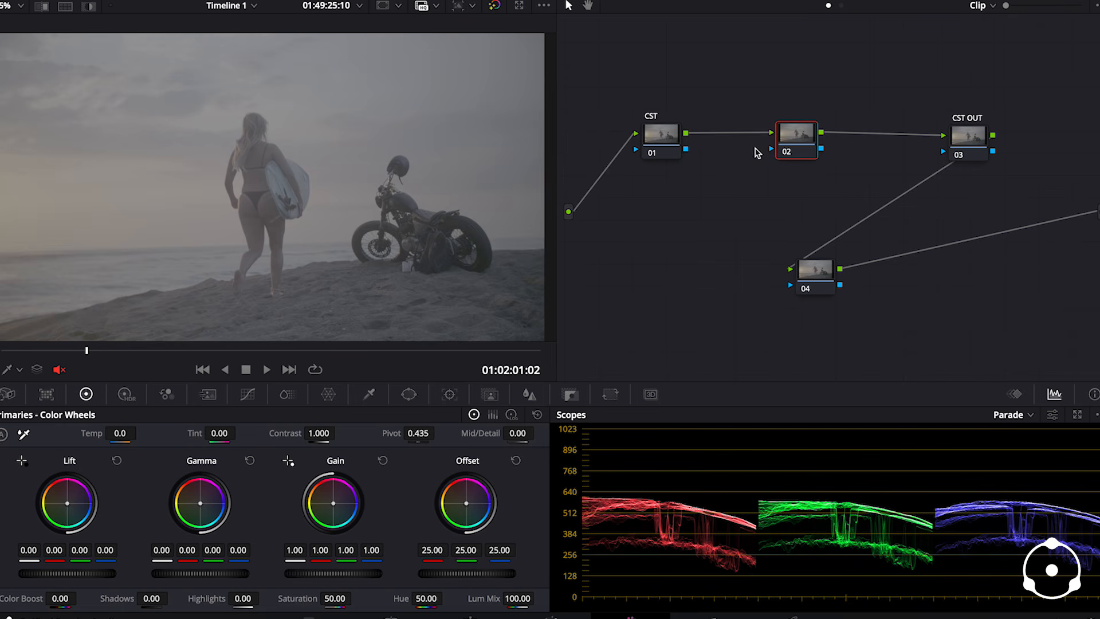
# - Apply a Color Space Transform effect to the first node, labelled CST
pyautogui.click(663, 142)
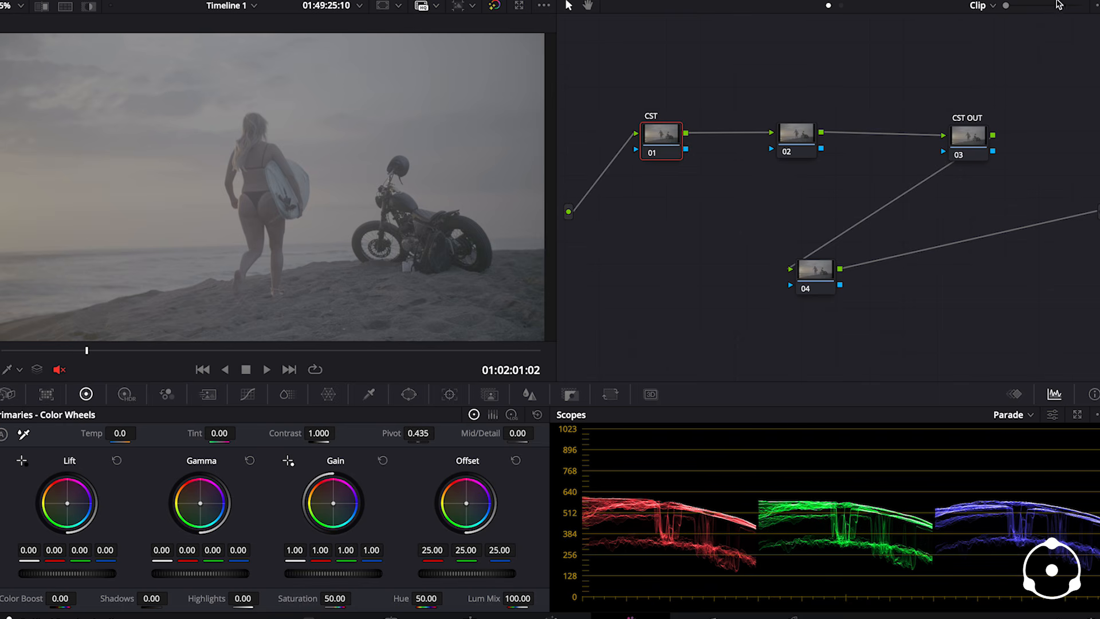
pyautogui.click(1020, 1)
pyautogui.scroll(-4, 936, 230)
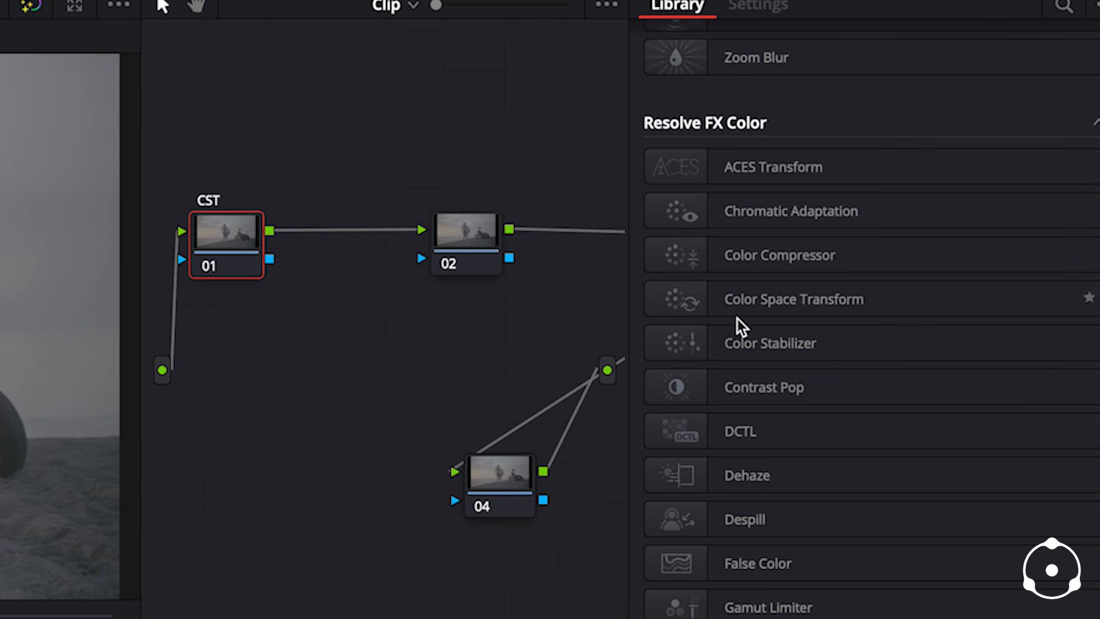
pyautogui.moveTo(685, 304); pyautogui.dragTo(240, 257)
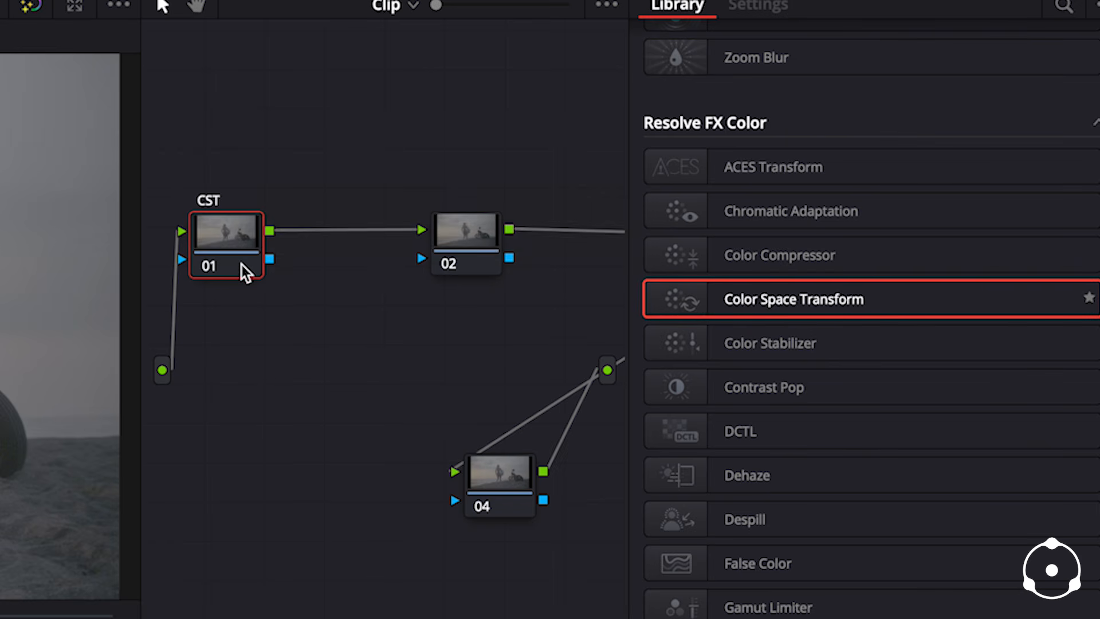
# - Set node 01's input color space to Sony S-Gamut3.Cine and its input gamma to Sony S-Log3
pyautogui.click(906, 115)
pyautogui.scroll(-5, 903, 319)
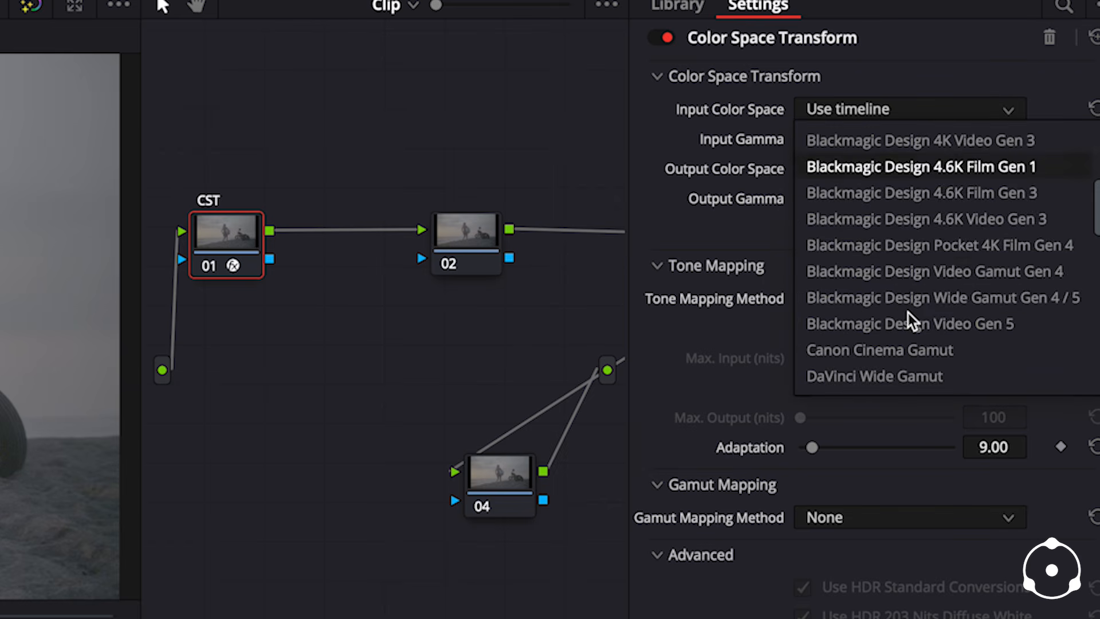
pyautogui.scroll(-5, 915, 324)
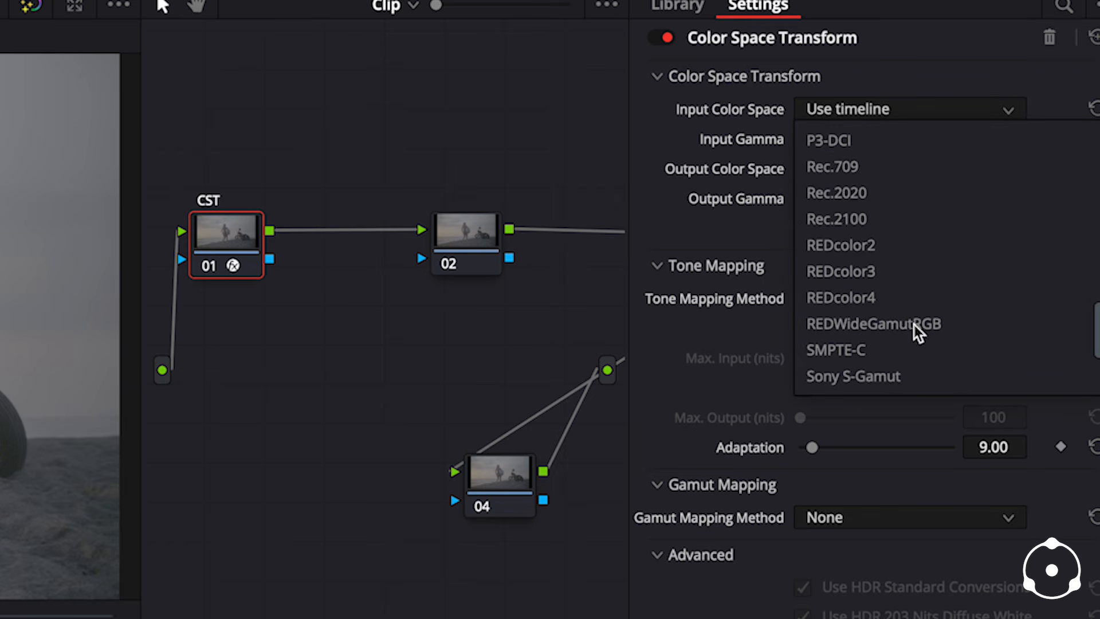
pyautogui.scroll(-5, 917, 332)
pyautogui.click(935, 297)
pyautogui.click(872, 140)
pyautogui.scroll(-15, 885, 306)
pyautogui.scroll(-12, 936, 319)
pyautogui.click(888, 300)
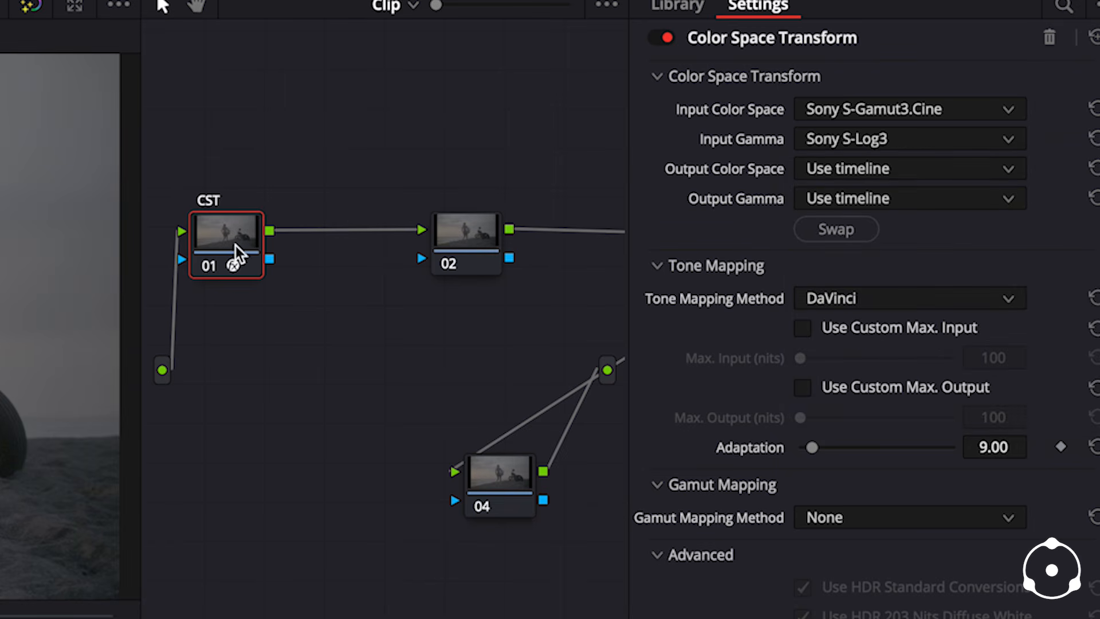
# - Set node 01's output color space to DaVinci Wide Gamut and its output gamma to DaVinci Intermediate
pyautogui.click(847, 175)
pyautogui.scroll(-5, 899, 228)
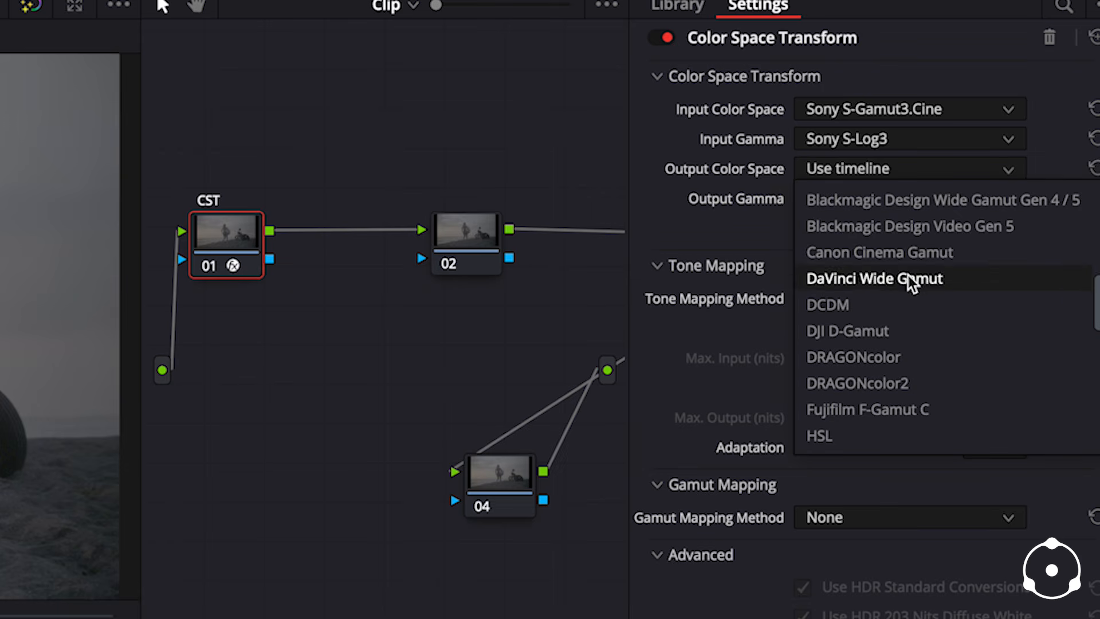
pyautogui.click(911, 281)
pyautogui.click(871, 201)
pyautogui.scroll(-5, 923, 309)
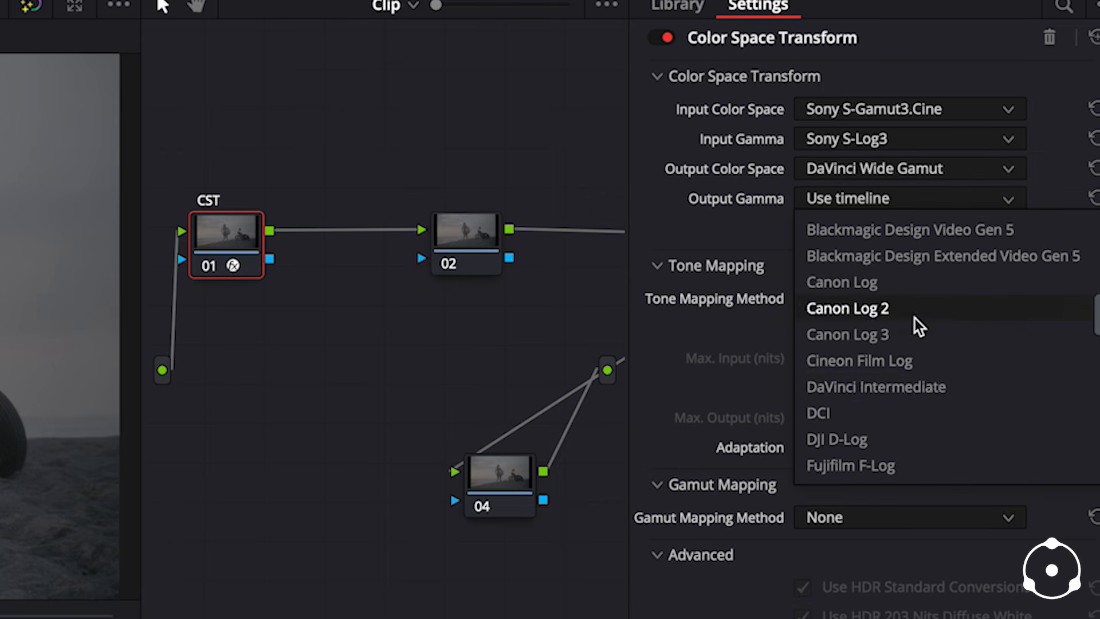
pyautogui.click(903, 389)
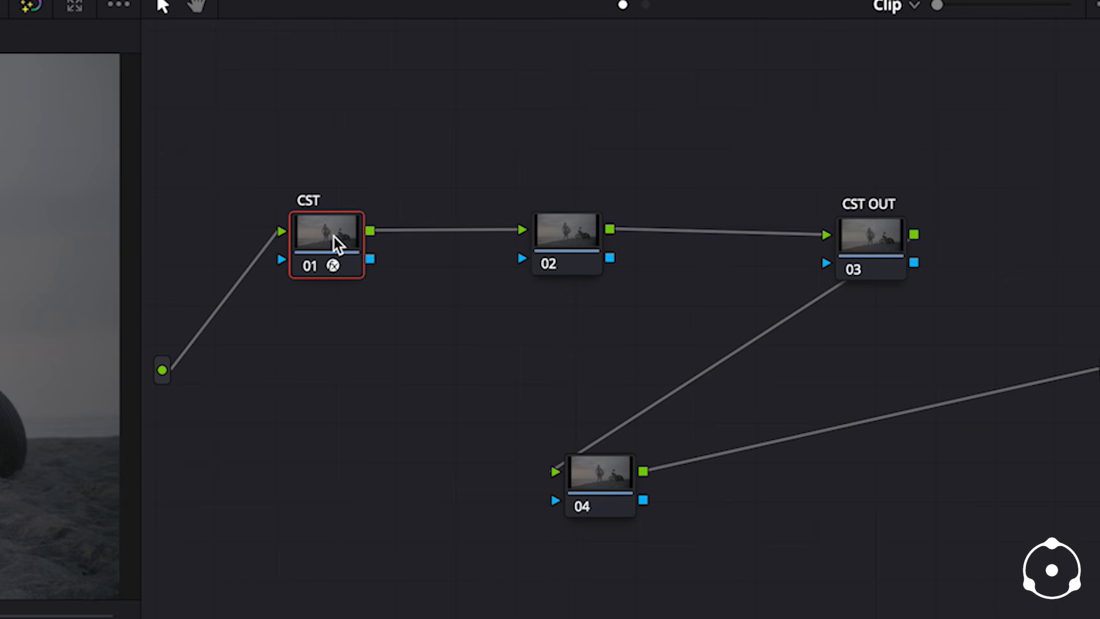
# - Paste node 01's Color Space Transform onto node 03 and swap its input and output settings
pyautogui.click(869, 246)
pyautogui.hotkey('ctrl', 'v')
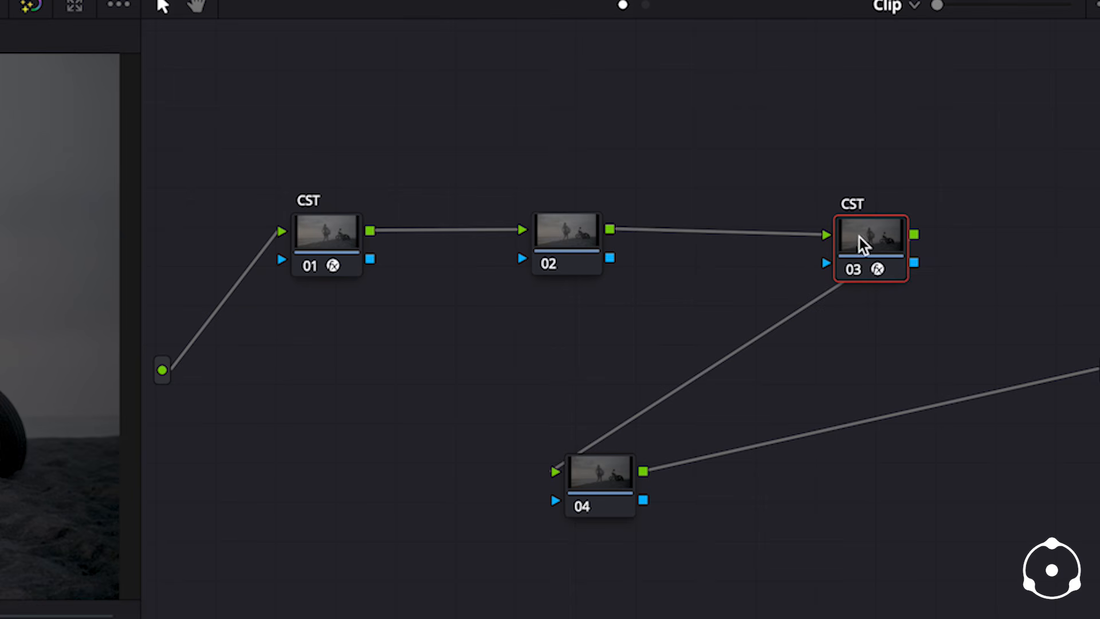
pyautogui.click(975, 1)
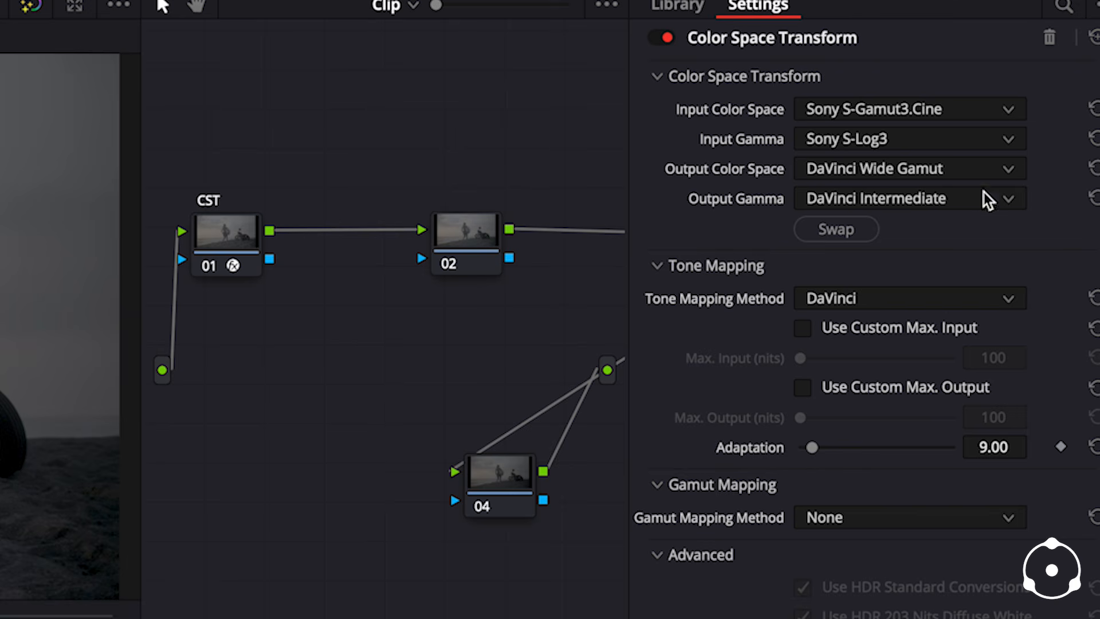
pyautogui.click(853, 231)
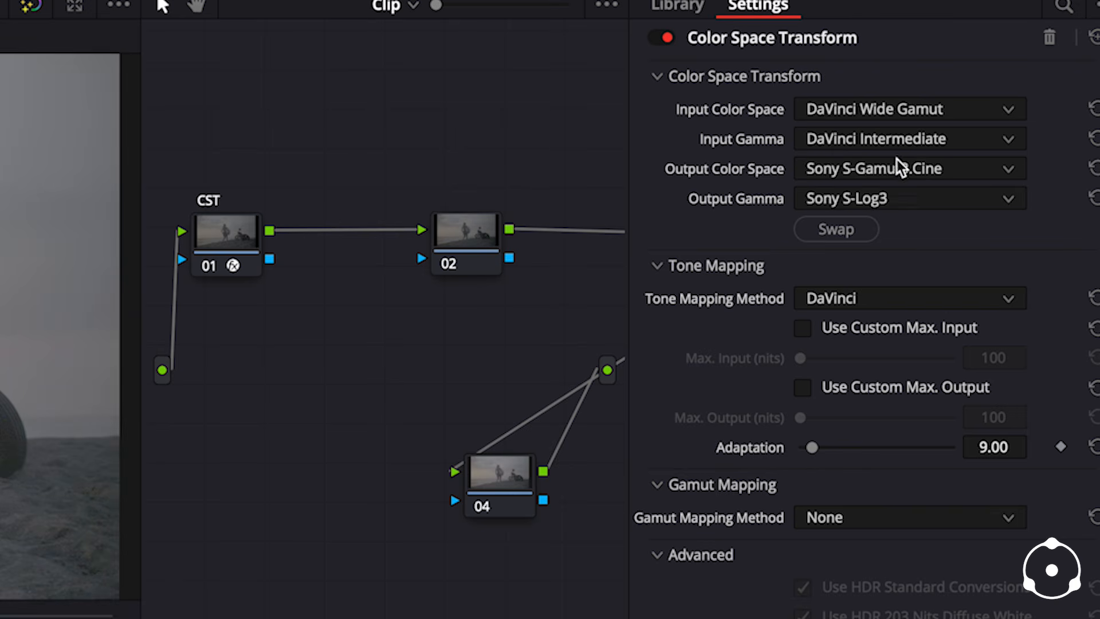
# - Set node 03's output color space to Rec.709 and its output gamma to Gamma 2.4
pyautogui.click(903, 167)
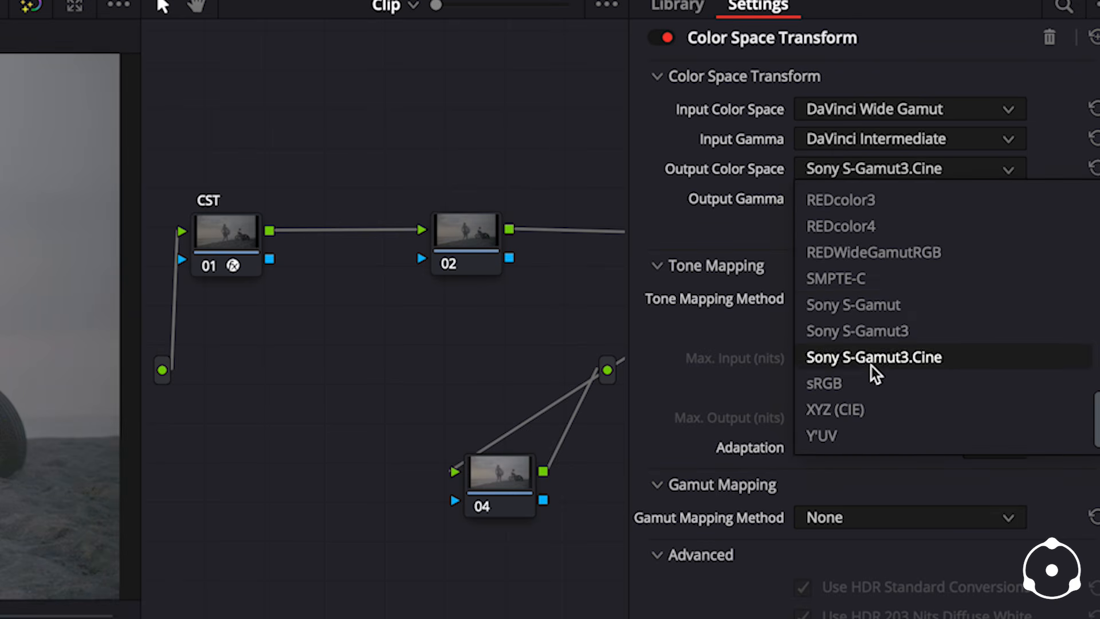
pyautogui.scroll(3, 876, 366)
pyautogui.click(868, 252)
pyautogui.click(905, 201)
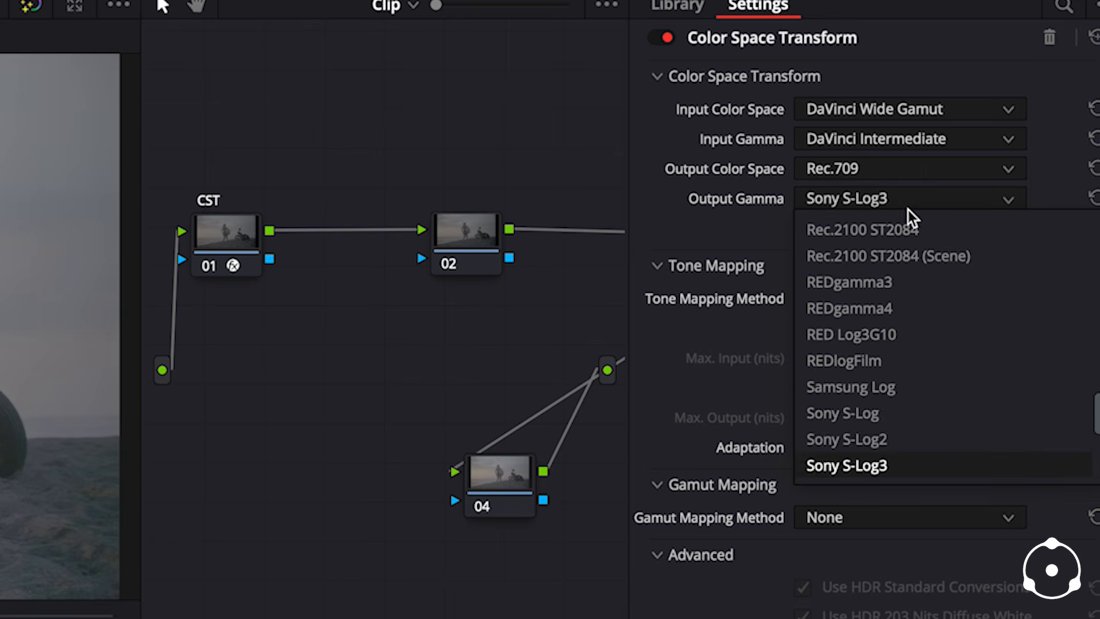
pyautogui.scroll(-3, 913, 336)
pyautogui.scroll(5, 911, 350)
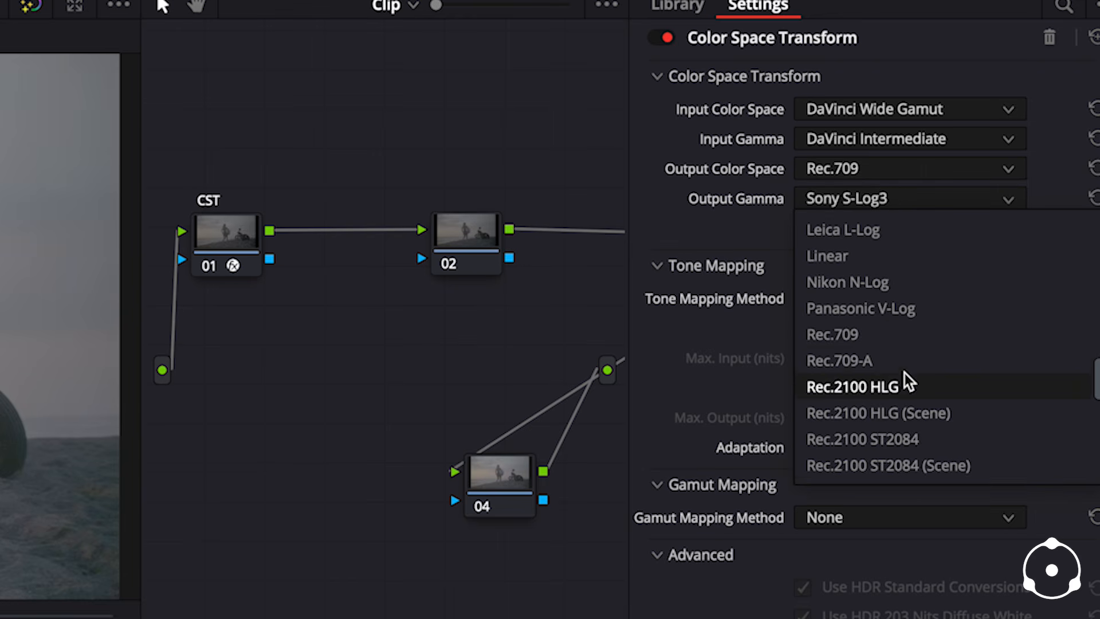
pyautogui.scroll(2, 909, 367)
pyautogui.click(903, 312)
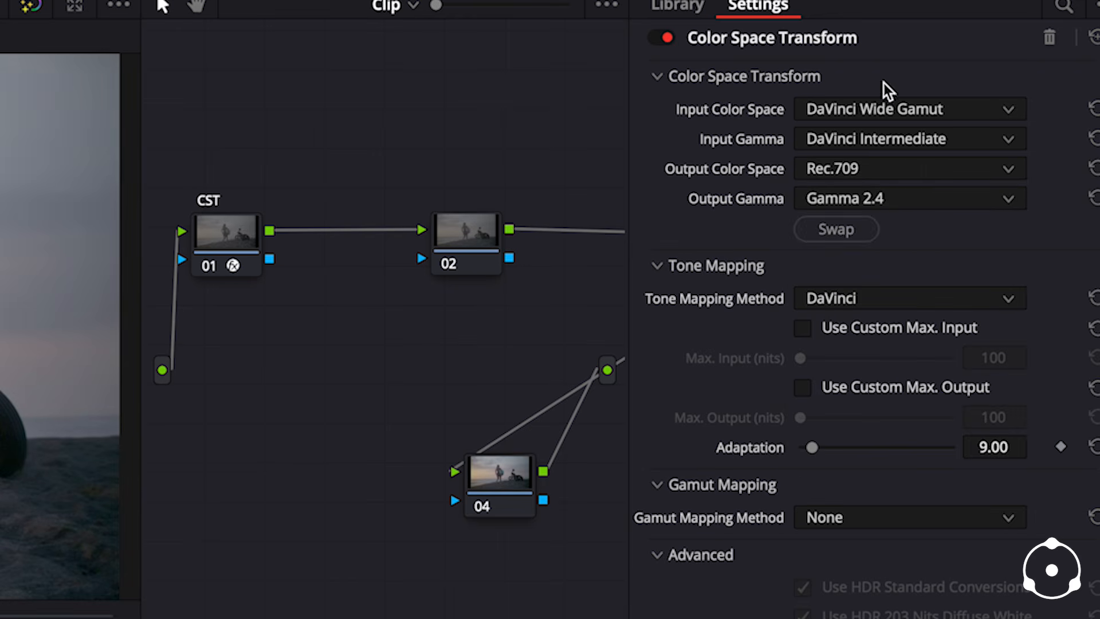
pyautogui.click(929, 0)
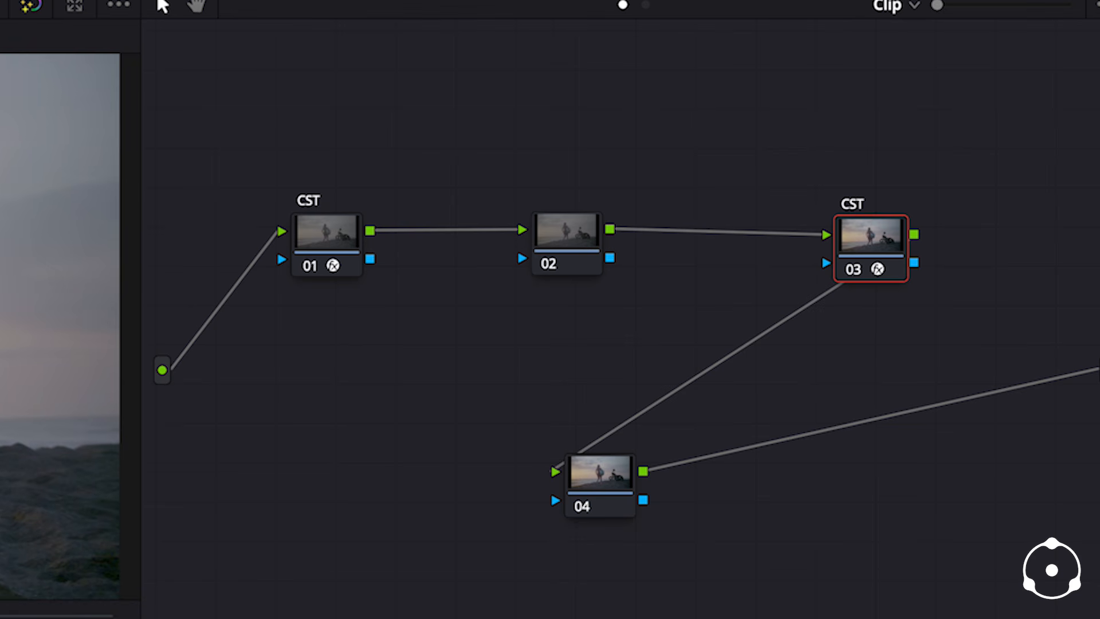
# - Move node 04 closer to the other nodes and apply the Dehancer Pro 7.3.11 film emulation effect to it
pyautogui.moveTo(594, 484); pyautogui.dragTo(485, 417)
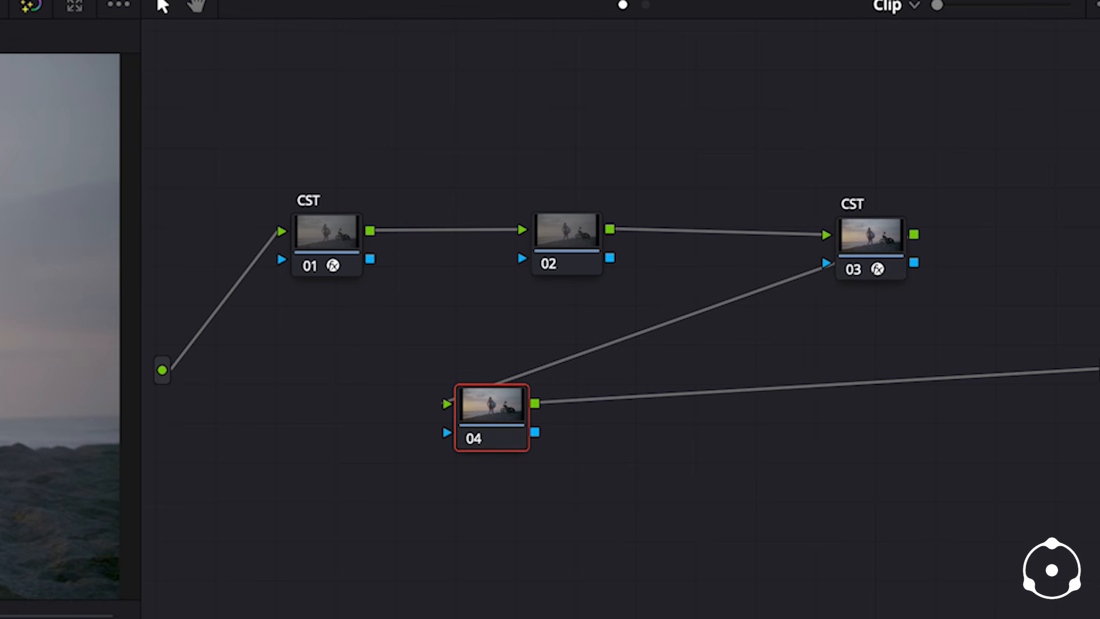
pyautogui.click(962, 1)
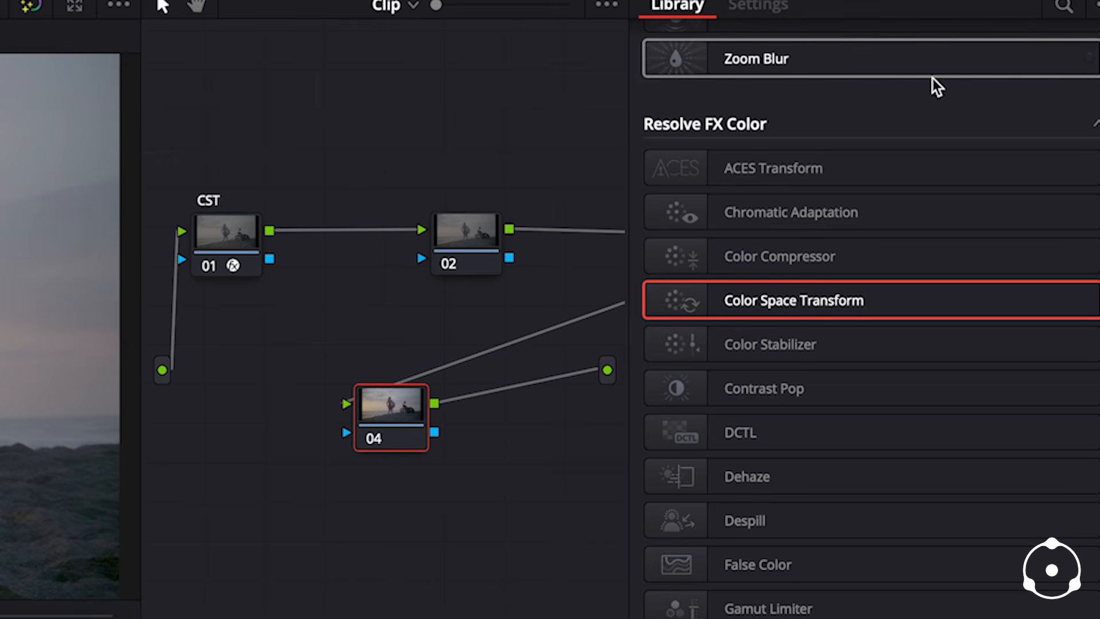
pyautogui.click(1066, 8)
pyautogui.write('DEH')
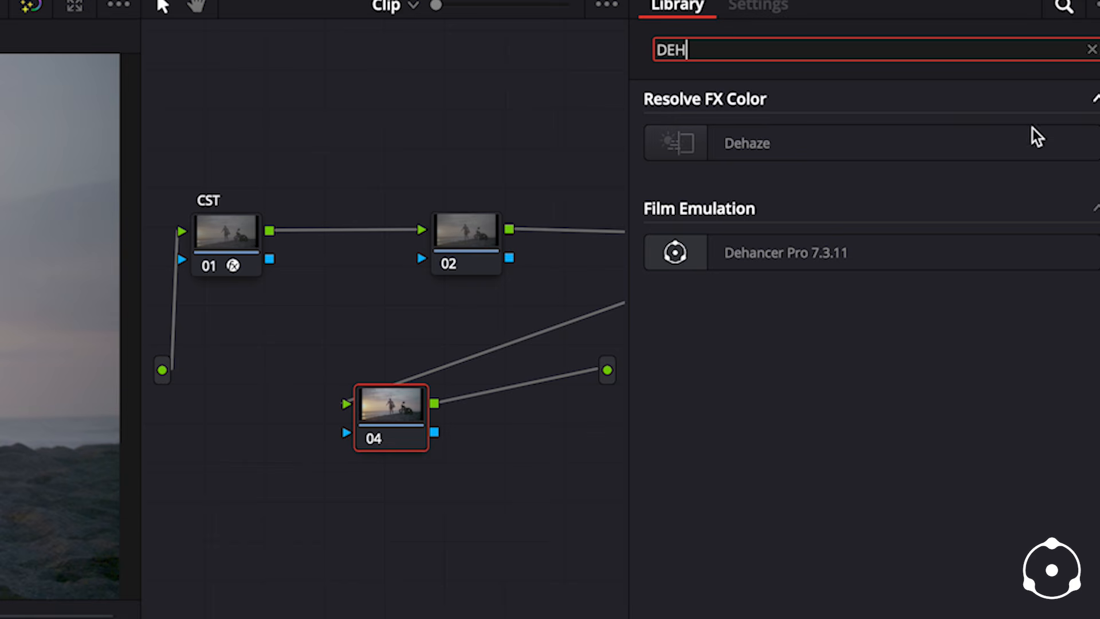
pyautogui.moveTo(680, 253); pyautogui.dragTo(398, 416)
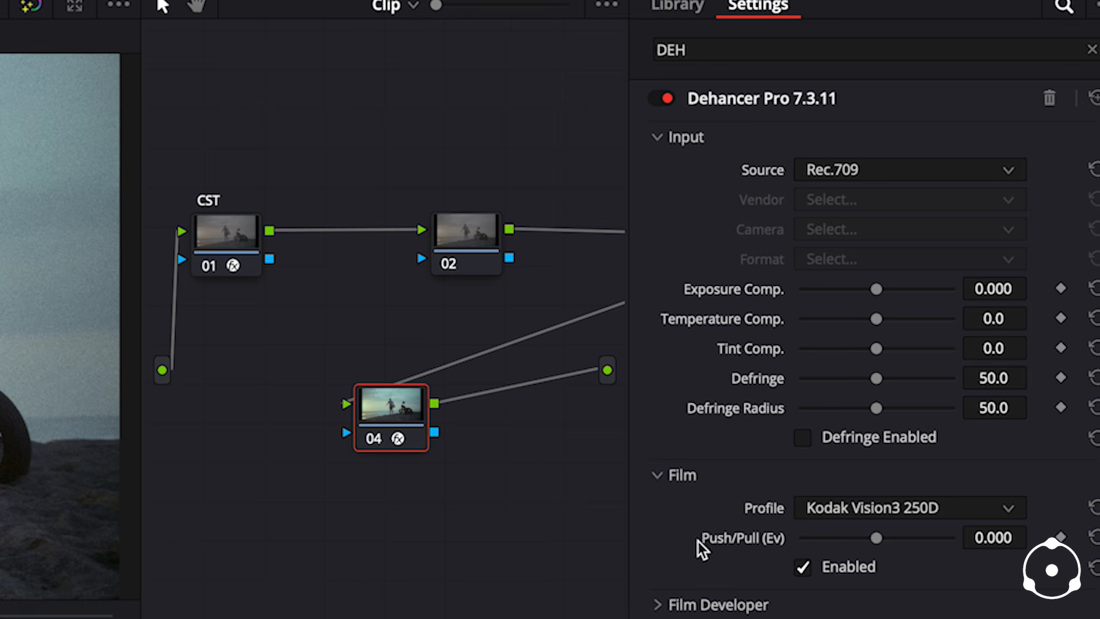
# - Turn off the film grain in node 04's Dehancer settings
pyautogui.scroll(-5, 702, 545)
pyautogui.scroll(-7, 700, 544)
pyautogui.click(802, 384)
pyautogui.scroll(12, 774, 395)
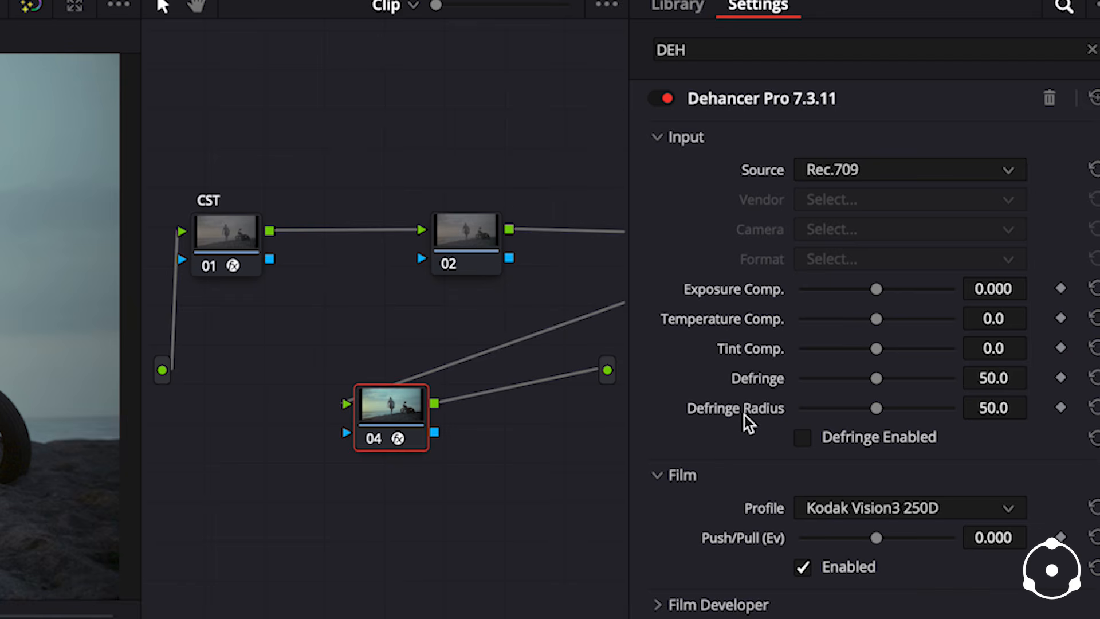
# - Lower Dehancer's exposure compensation to -1.000 and review the image at several frames of the clip
pyautogui.scroll(-1, 708, 473)
pyautogui.scroll(1, 708, 473)
pyautogui.moveTo(875, 289); pyautogui.dragTo(865, 290)
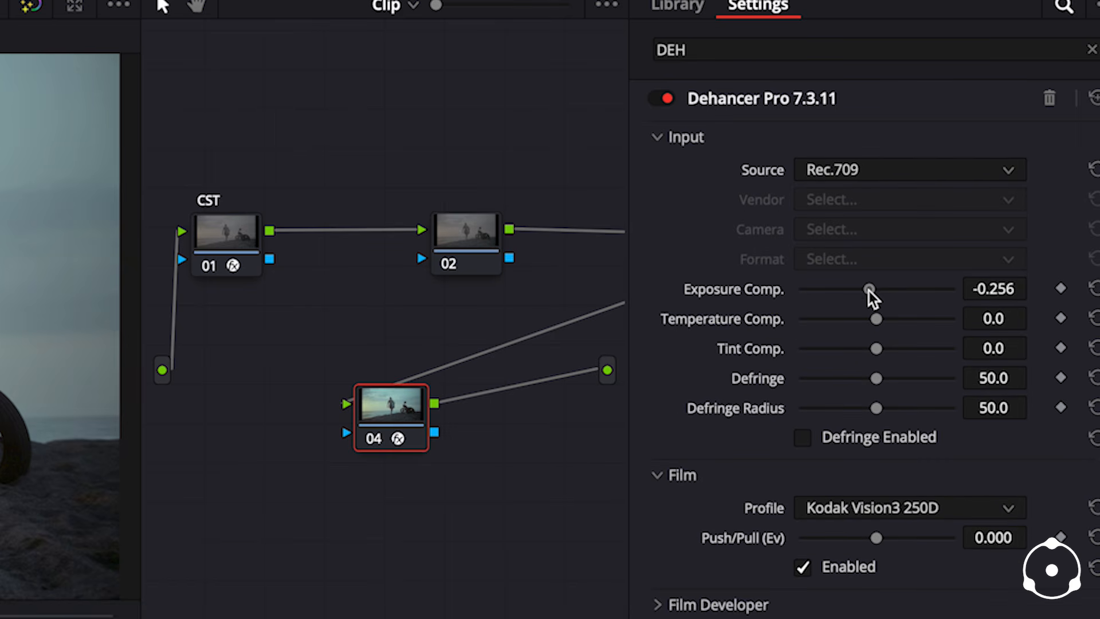
pyautogui.moveTo(966, 170); pyautogui.dragTo(959, 172)
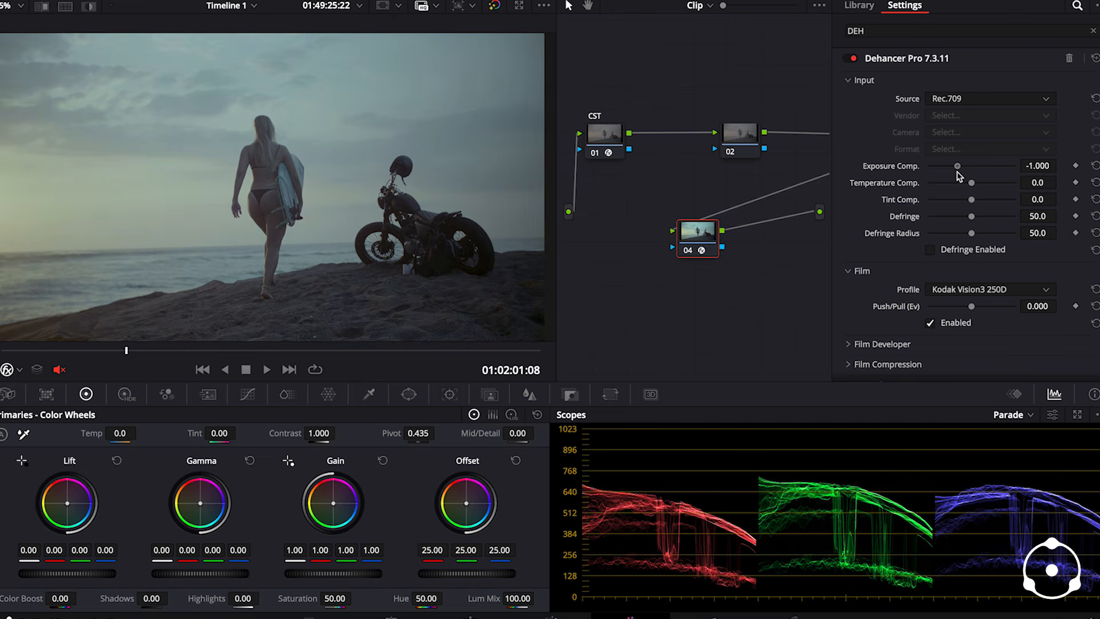
pyautogui.moveTo(42, 351); pyautogui.dragTo(101, 357)
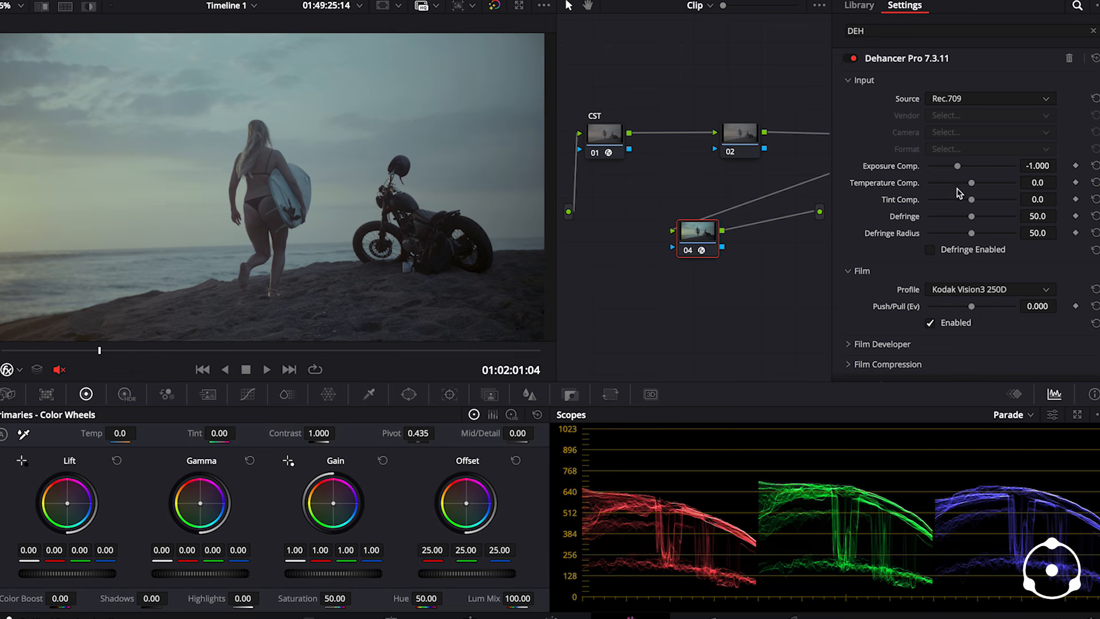
pyautogui.moveTo(29, 351); pyautogui.dragTo(53, 355)
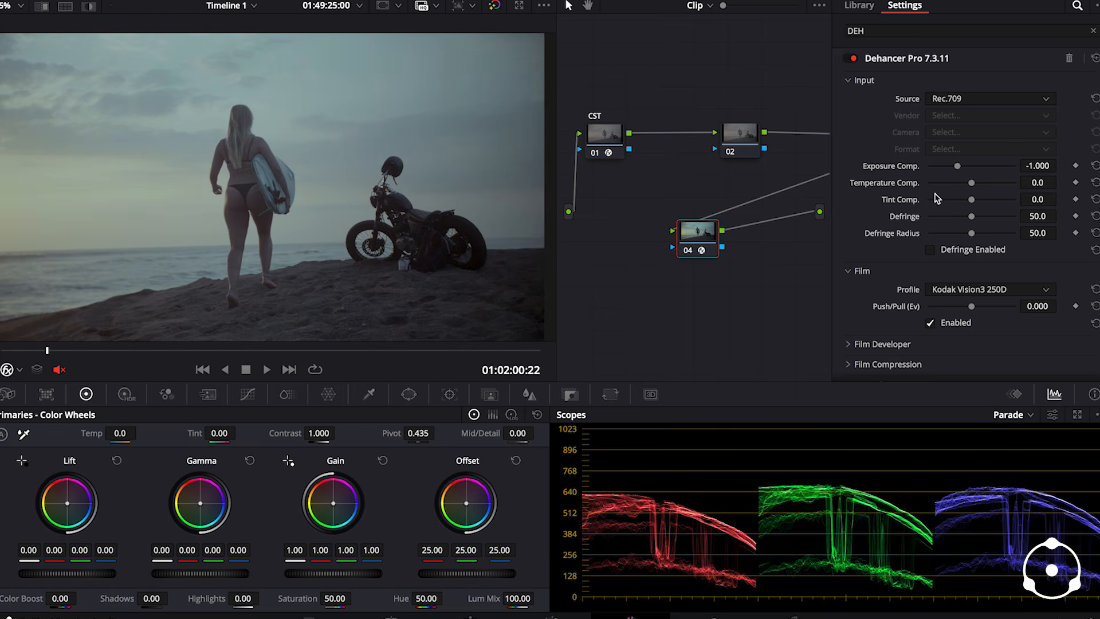
# - Set Dehancer's temperature compensation to -2.3 and tint compensation to -17.8, toggling the film profile off and on to compare
pyautogui.moveTo(972, 184)
pyautogui.mouseDown()
pyautogui.moveTo(963, 188)
pyautogui.moveTo(970, 206)
pyautogui.mouseUp()
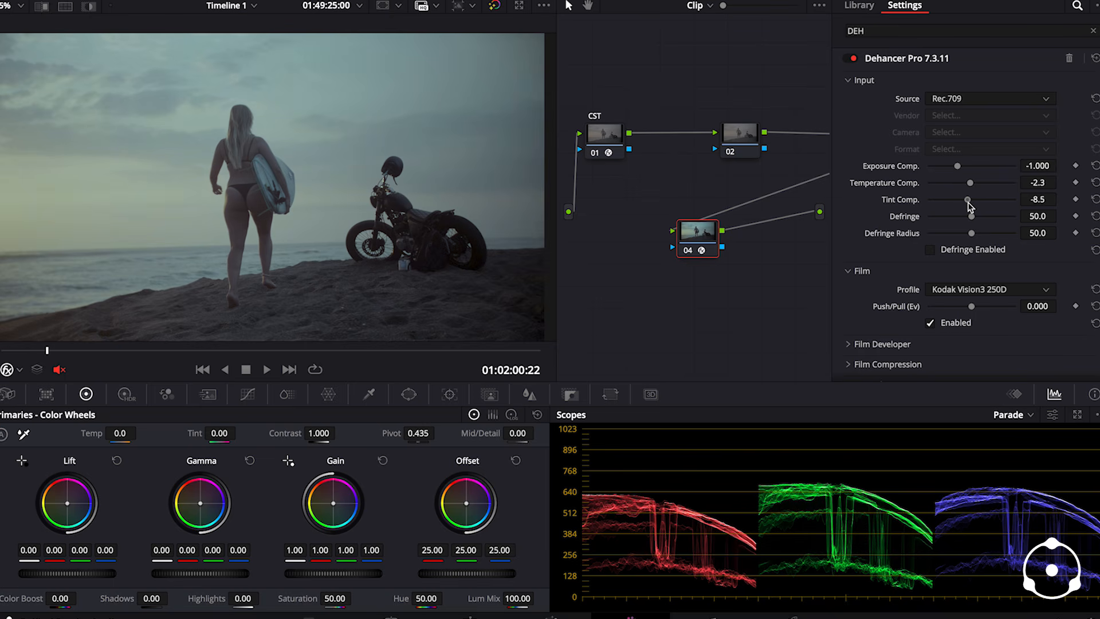
pyautogui.click(930, 323)
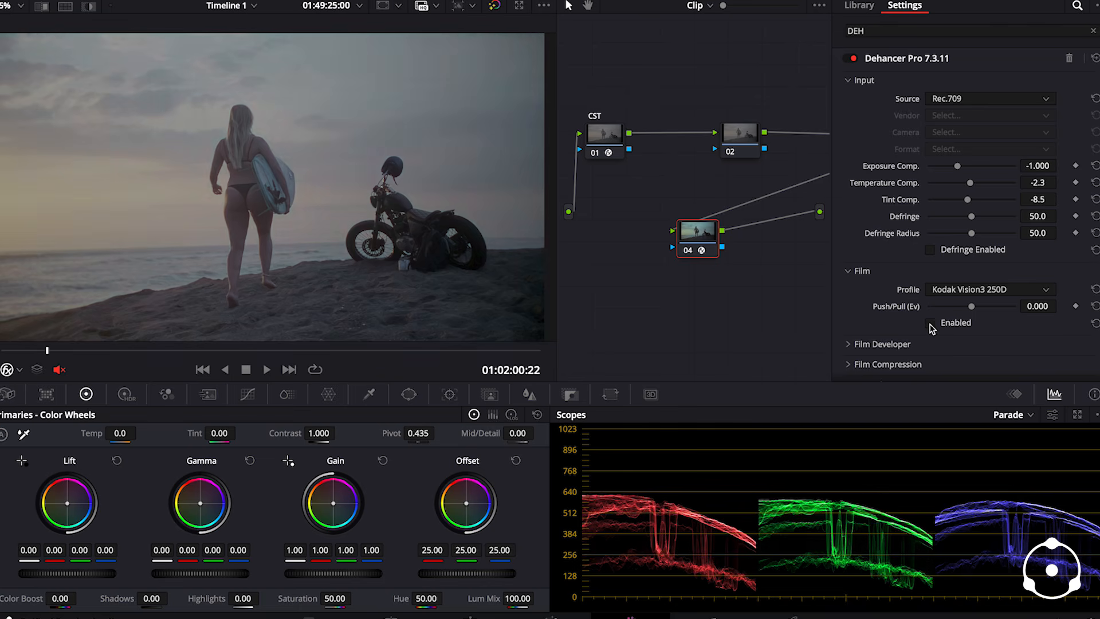
pyautogui.click(930, 323)
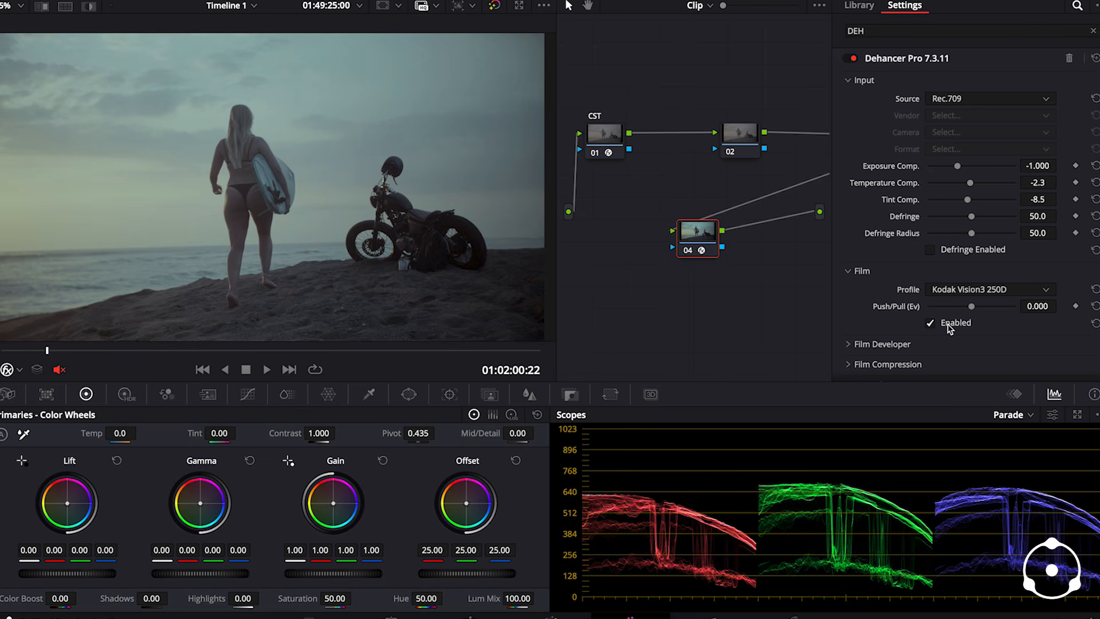
pyautogui.click(930, 323)
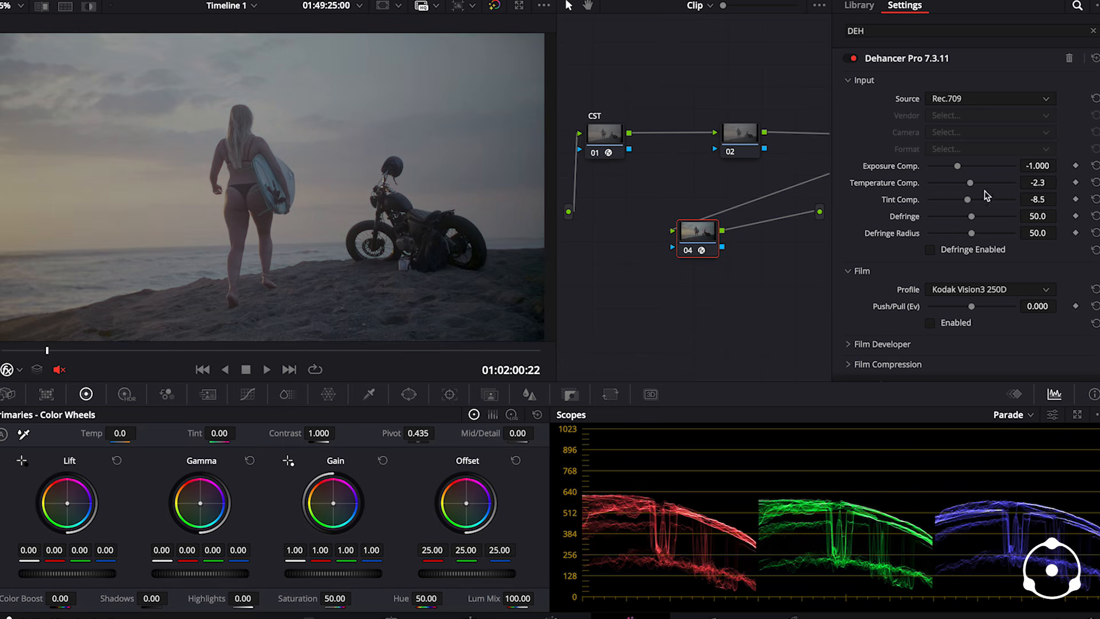
pyautogui.moveTo(970, 202)
pyautogui.mouseDown()
pyautogui.moveTo(966, 212)
pyautogui.moveTo(971, 185)
pyautogui.mouseUp()
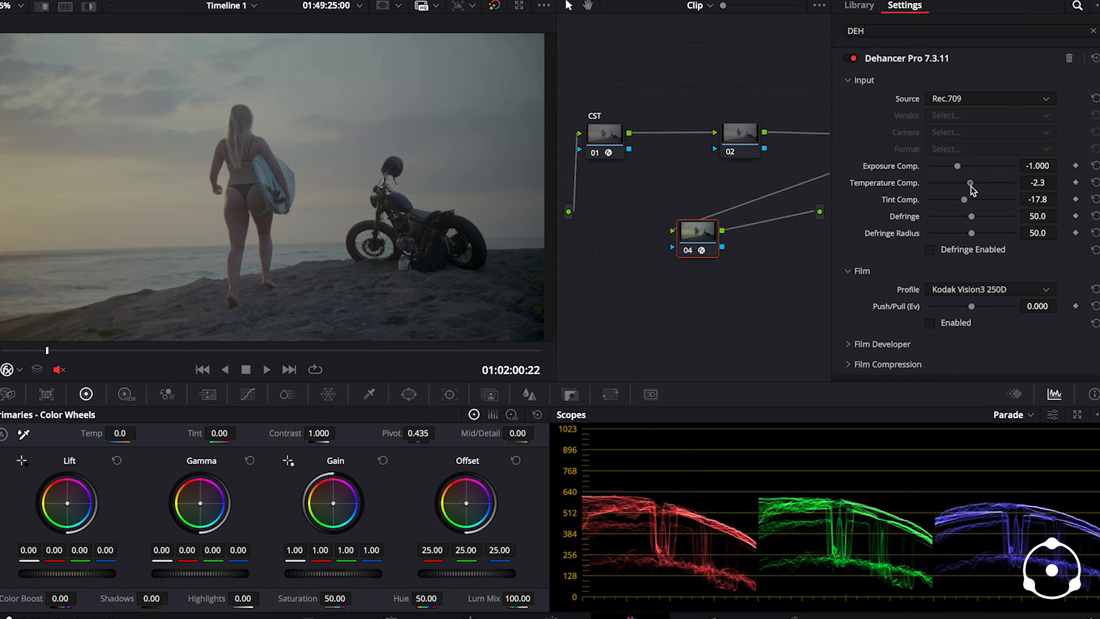
pyautogui.scroll(-3, 899, 288)
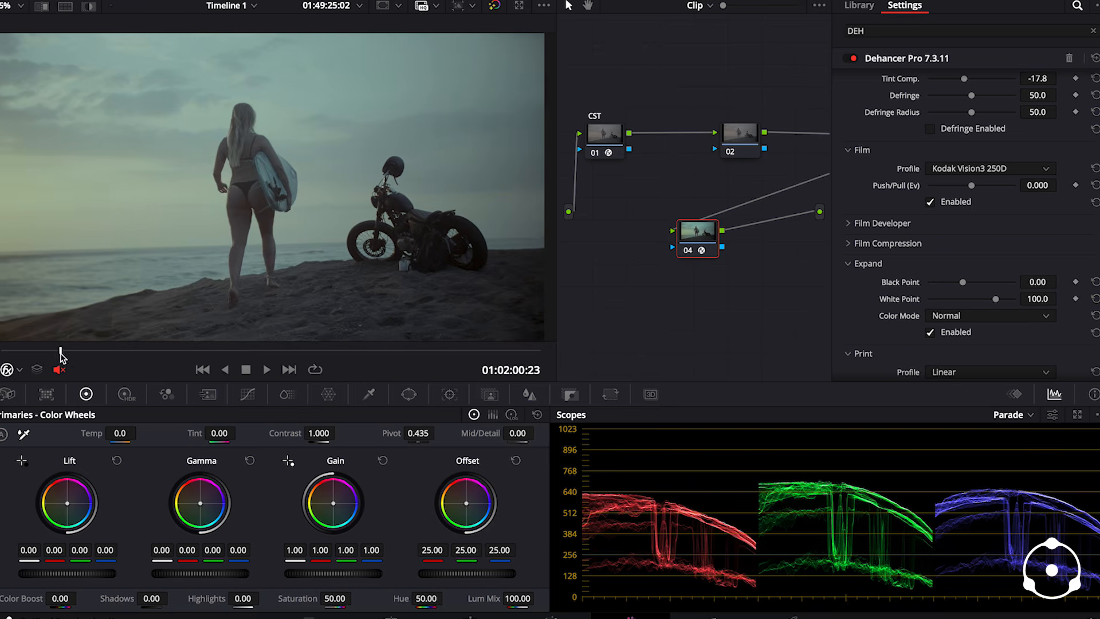
# - Go to the frame with the bright sun and change Dehancer's film profile to Agfa Agfacolor 100
pyautogui.moveTo(63, 358); pyautogui.dragTo(252, 363)
pyautogui.click(1024, 169)
pyautogui.scroll(10, 1017, 269)
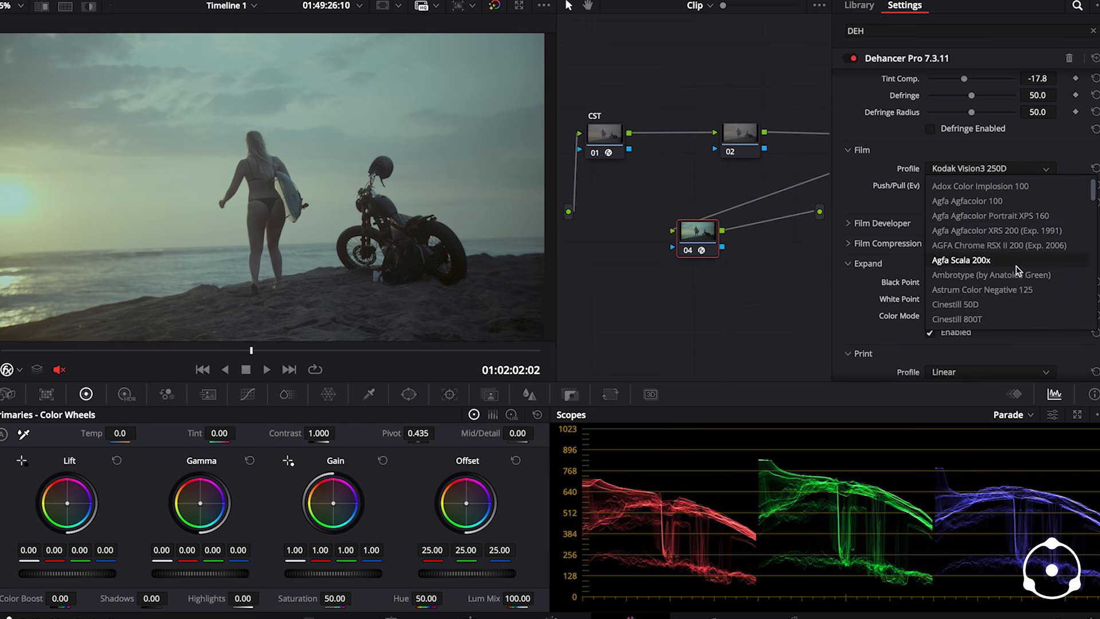
pyautogui.click(962, 200)
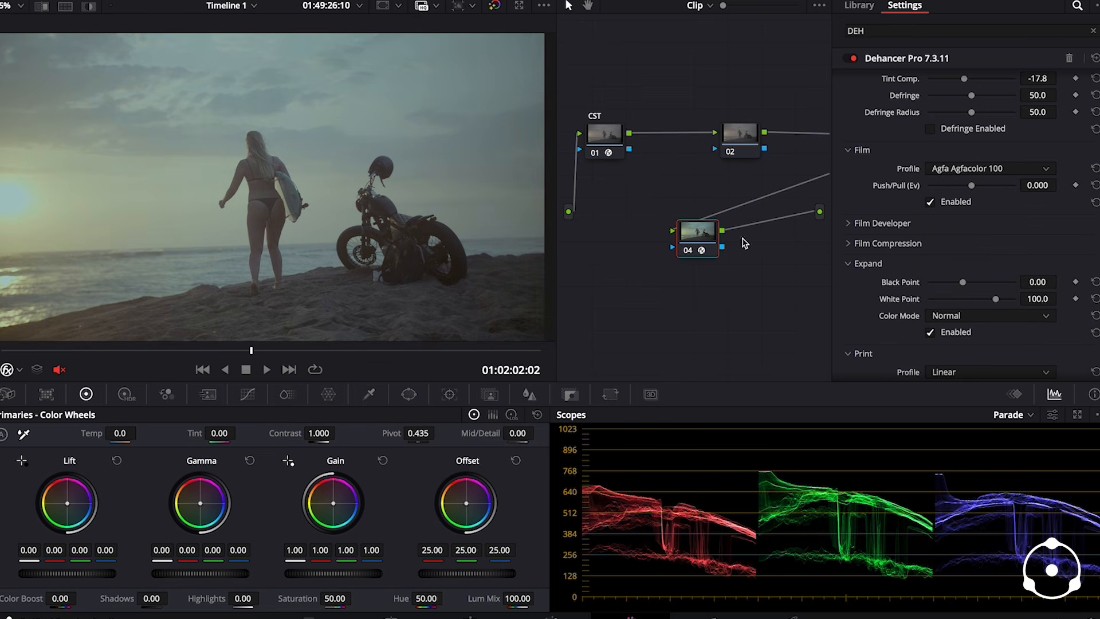
# - Try the Fuji Eterna Vivid (Exp. 2013) and Fujicolor Natura 1600 film profiles in Dehancer on a frame near the clip's start
pyautogui.moveTo(87, 355); pyautogui.dragTo(82, 356)
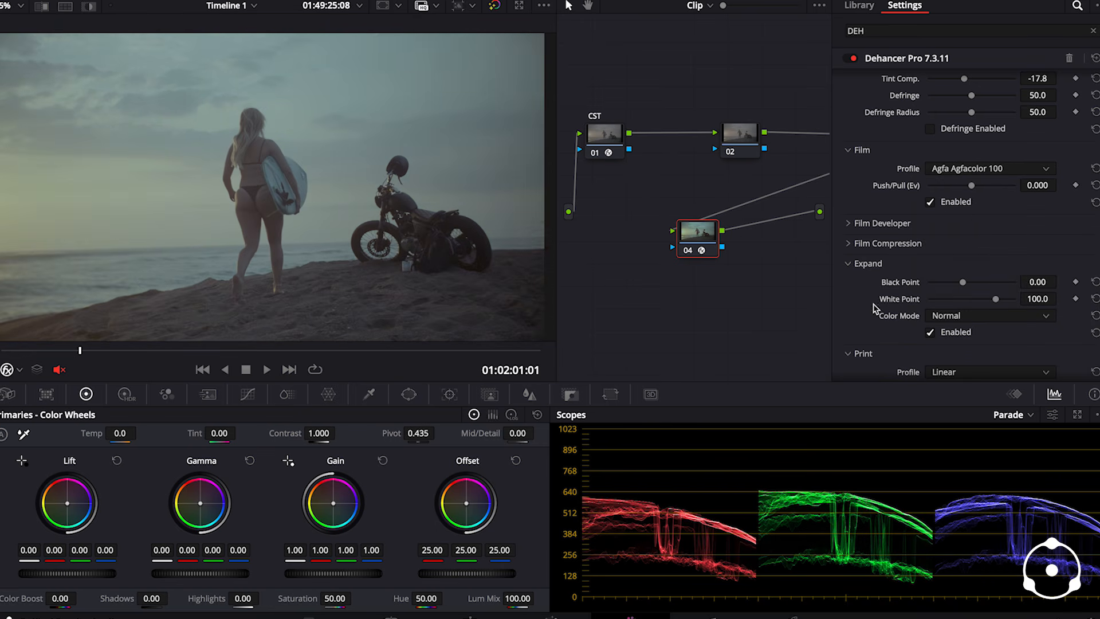
pyautogui.click(968, 170)
pyautogui.scroll(-3, 988, 246)
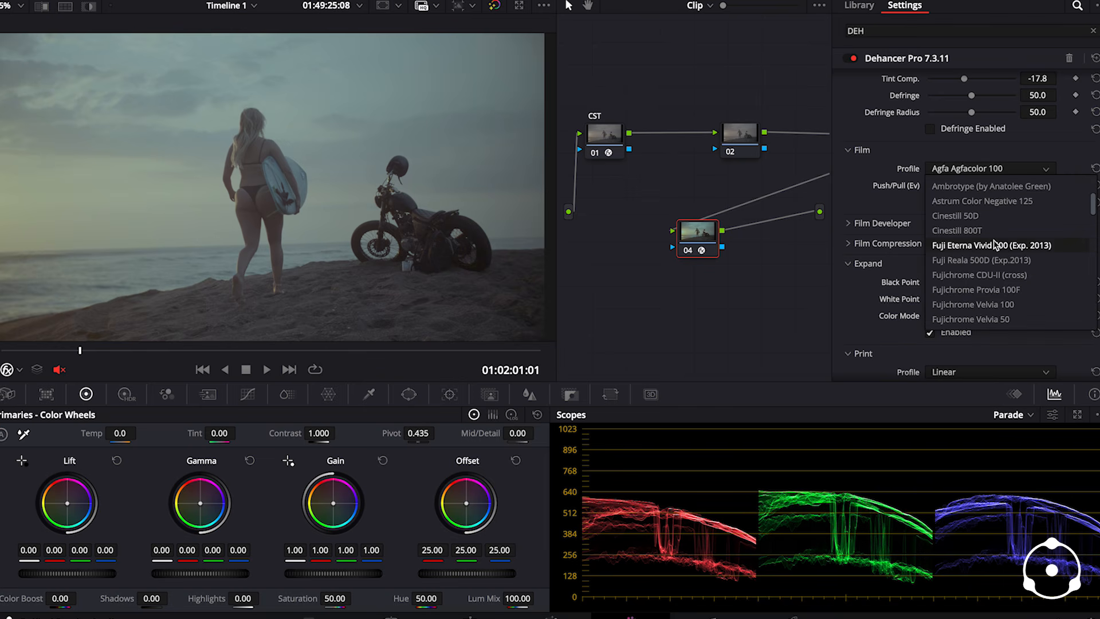
pyautogui.click(987, 247)
pyautogui.click(971, 172)
pyautogui.scroll(-2, 997, 246)
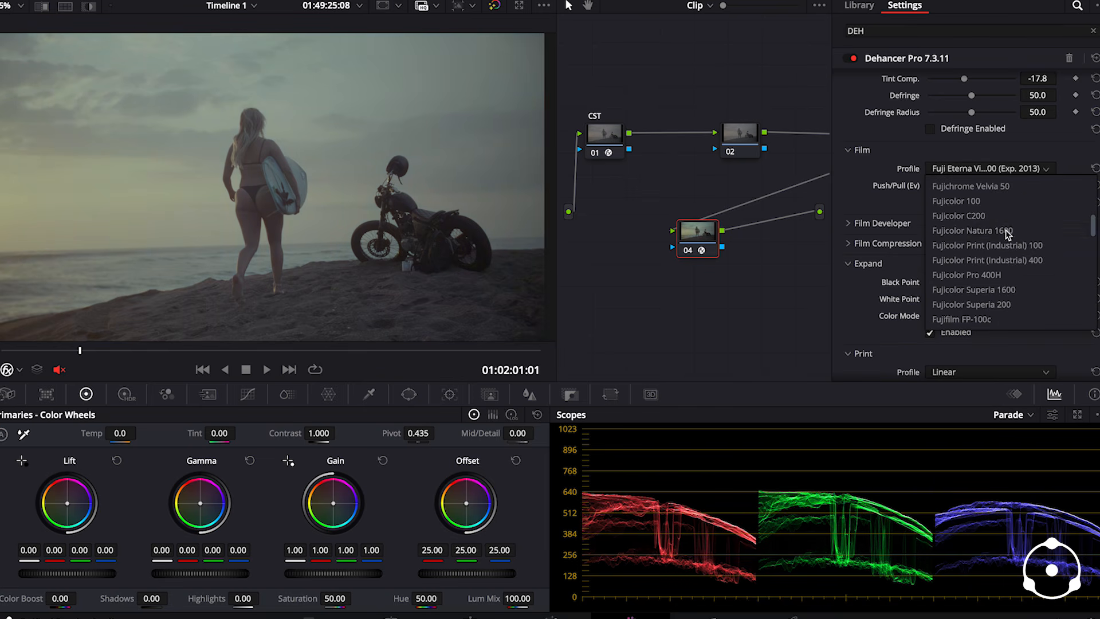
pyautogui.scroll(-5, 1008, 261)
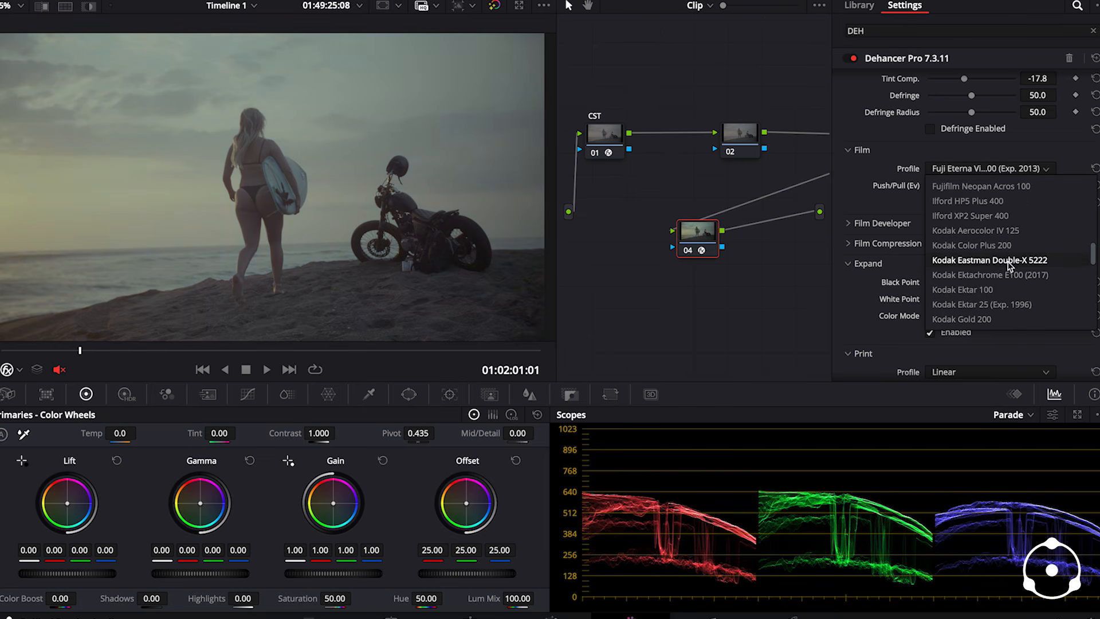
pyautogui.scroll(3, 996, 295)
pyautogui.scroll(3, 1002, 290)
pyautogui.scroll(6, 1000, 252)
pyautogui.click(1001, 231)
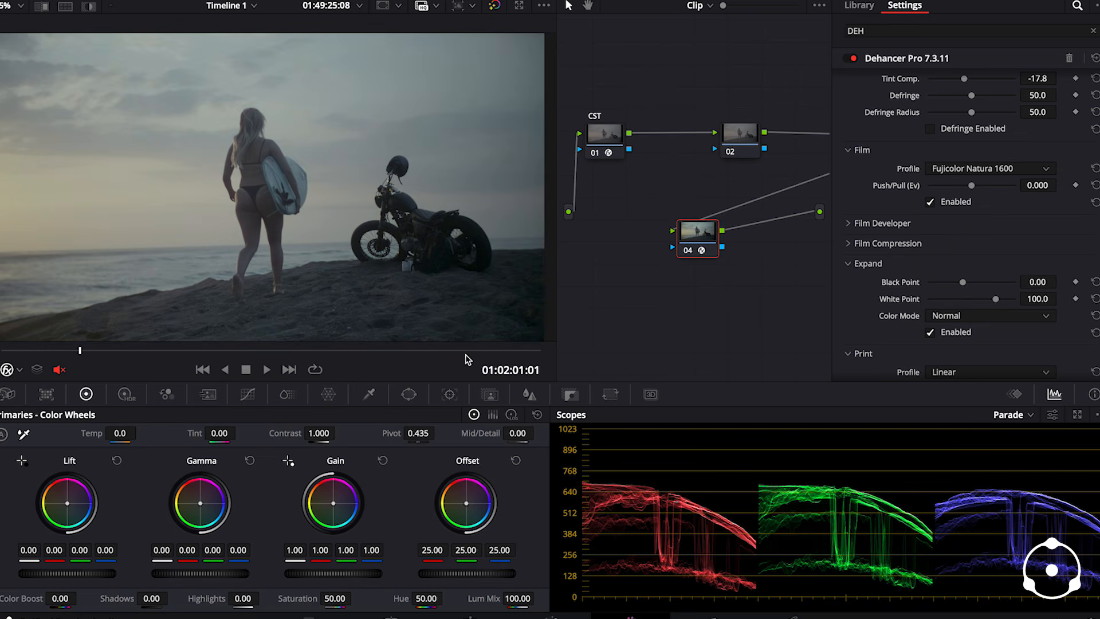
# - Review a slightly later frame of the clip and reset Dehancer's film profile to Kodak Vision3 250D
pyautogui.moveTo(126, 355)
pyautogui.mouseDown()
pyautogui.moveTo(312, 358)
pyautogui.moveTo(107, 365)
pyautogui.mouseUp()
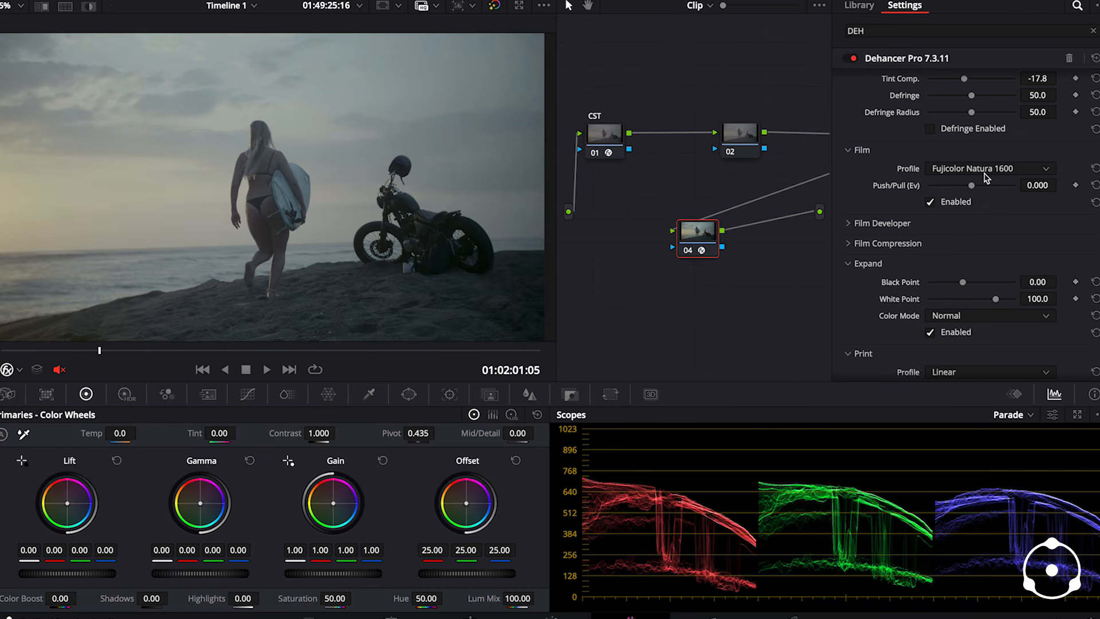
pyautogui.click(1095, 170)
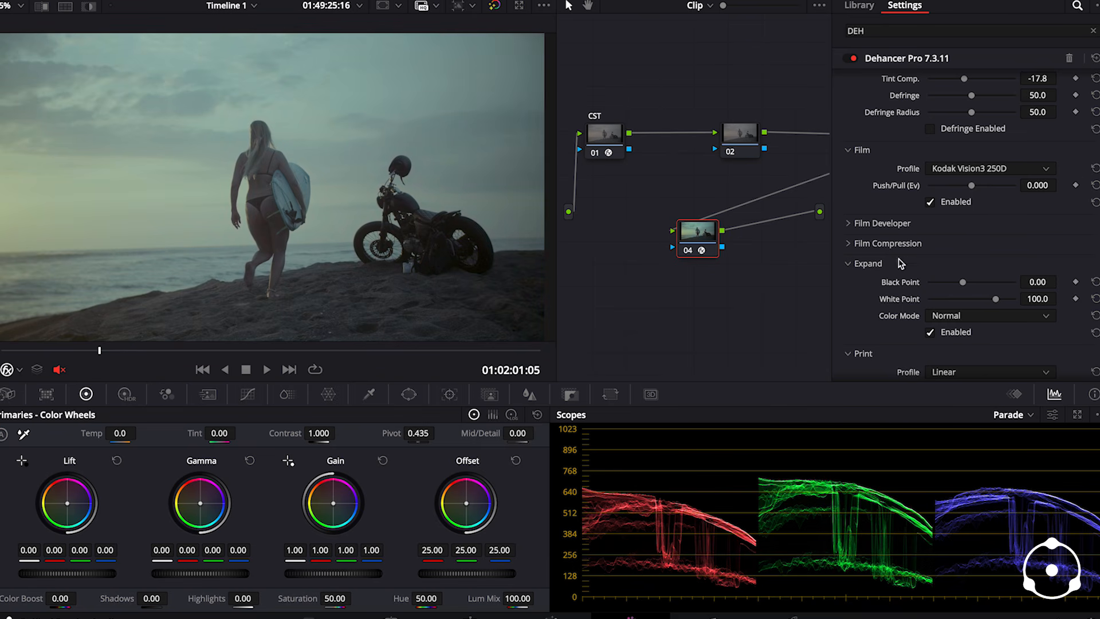
# - Try the Kodak 2383 Print Film print profile in Dehancer and check the image at several frames of the clip
pyautogui.scroll(-4, 858, 231)
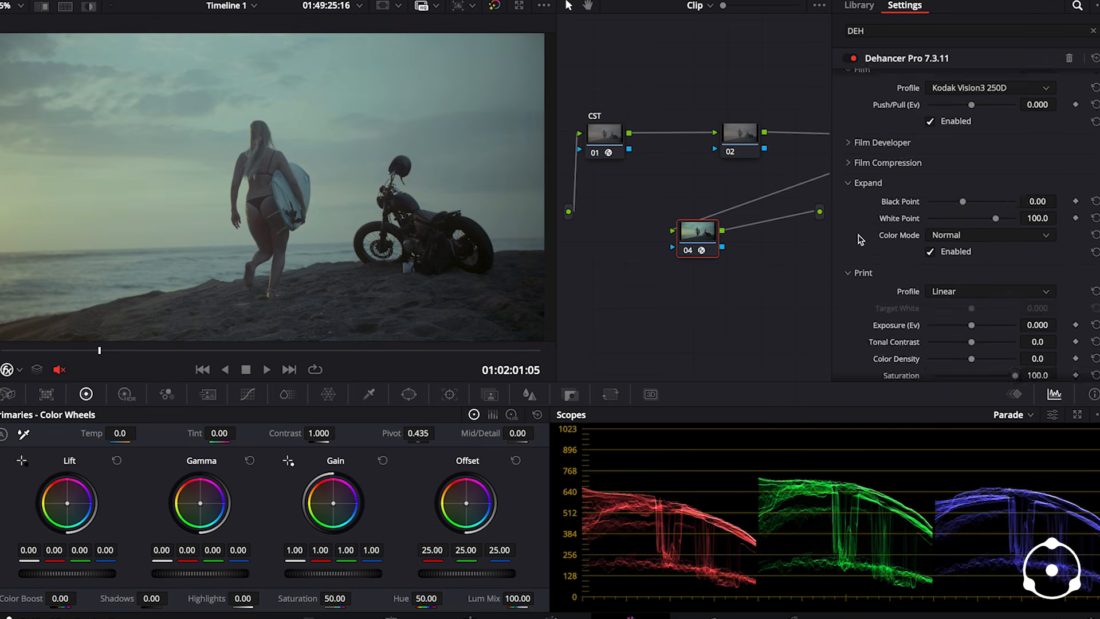
pyautogui.click(969, 218)
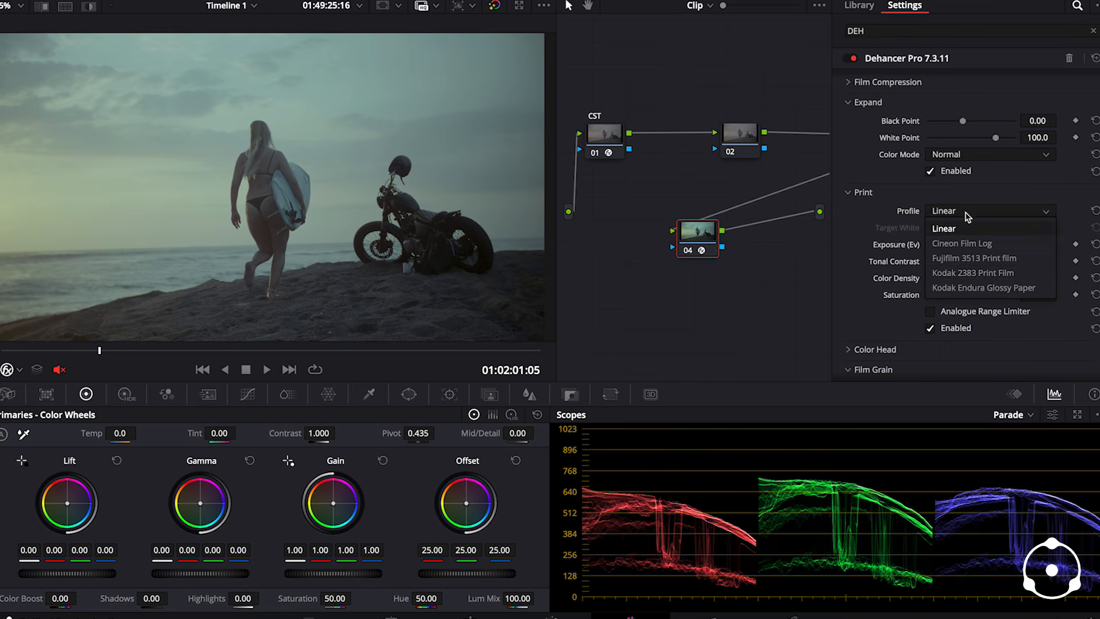
pyautogui.click(994, 274)
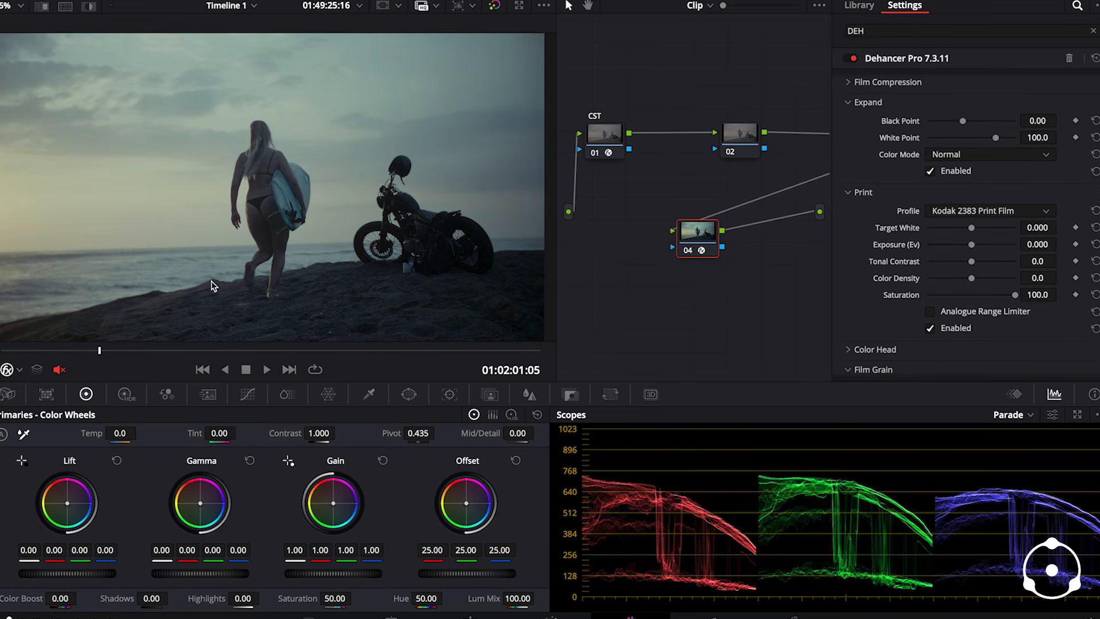
pyautogui.press('space')
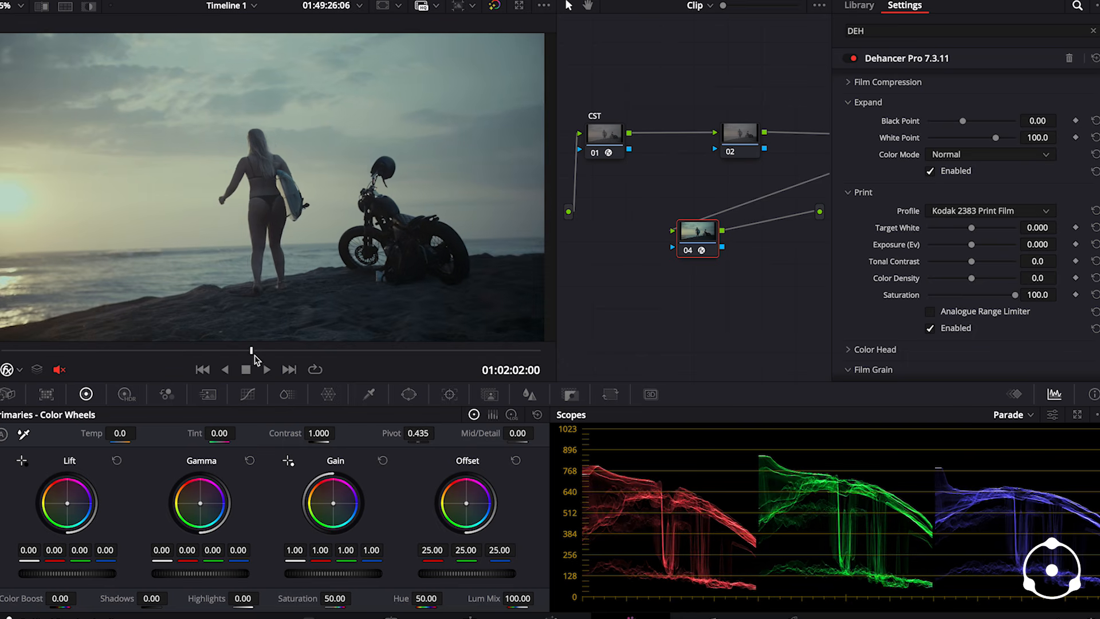
pyautogui.click(86, 359)
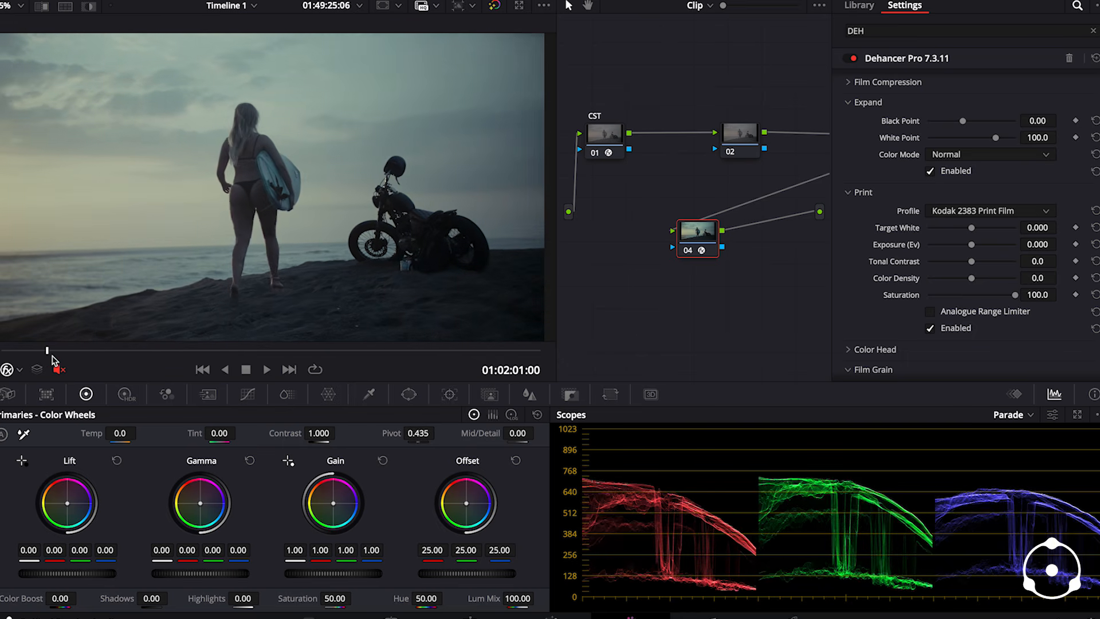
pyautogui.click(91, 360)
pyautogui.click(295, 351)
pyautogui.click(296, 351)
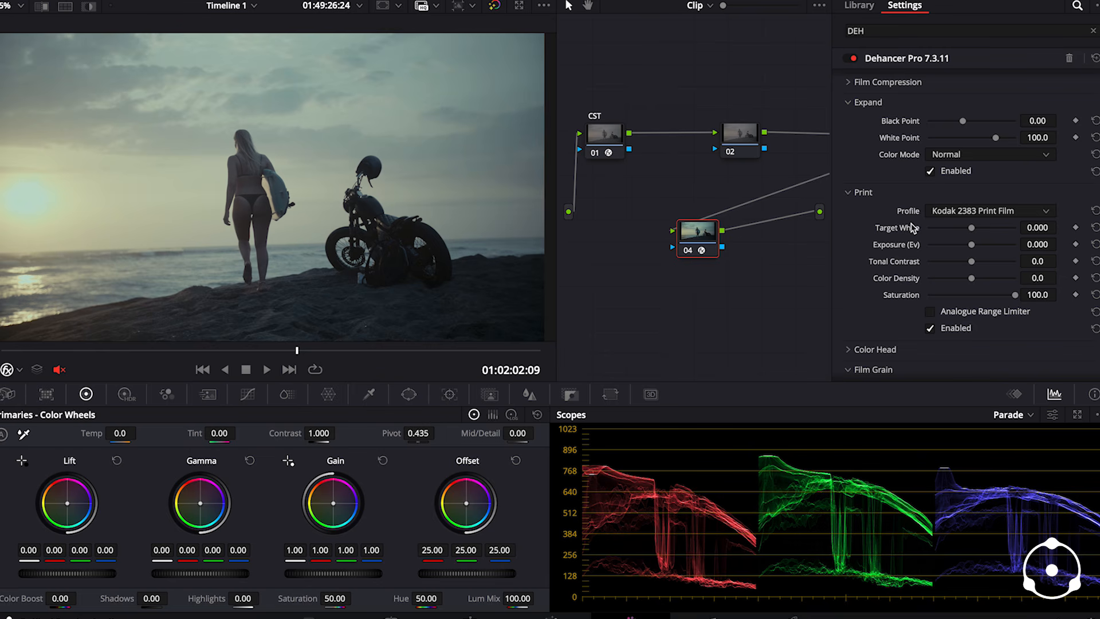
# - Change Dehancer's print profile to Kodak Endura Glossy Paper and review both the bright sun and darker frames
pyautogui.click(955, 212)
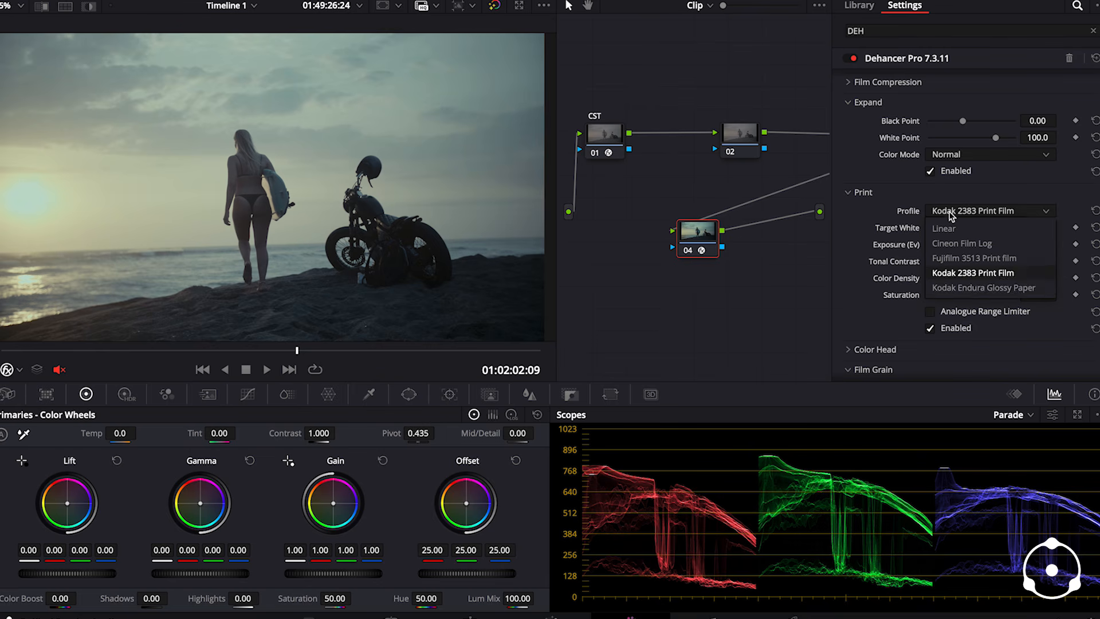
pyautogui.click(976, 290)
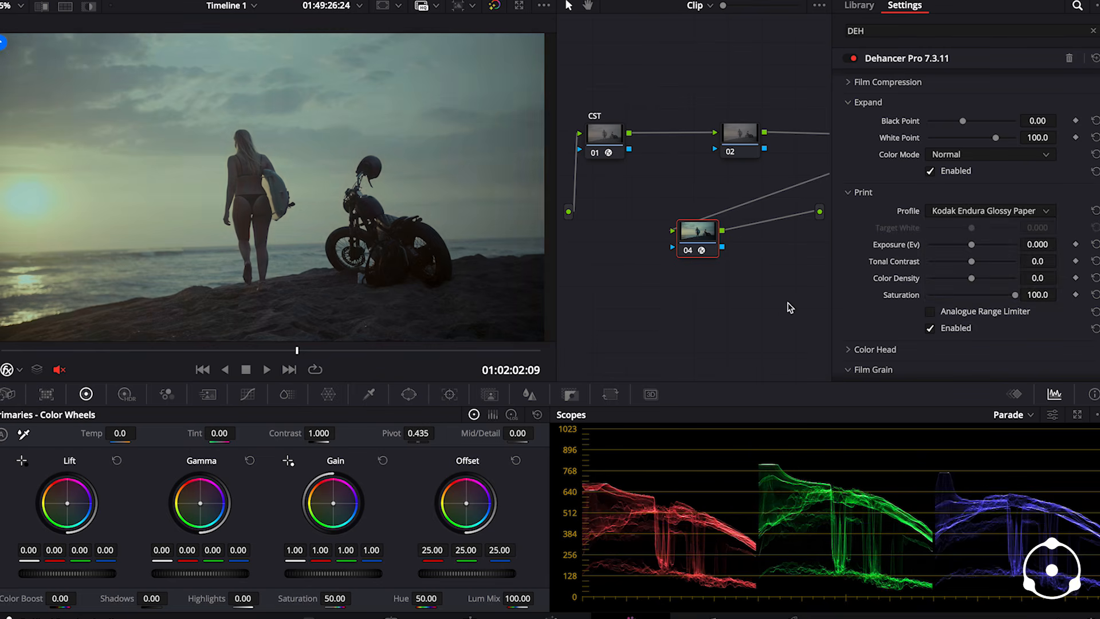
pyautogui.click(133, 352)
pyautogui.moveTo(136, 355); pyautogui.dragTo(261, 362)
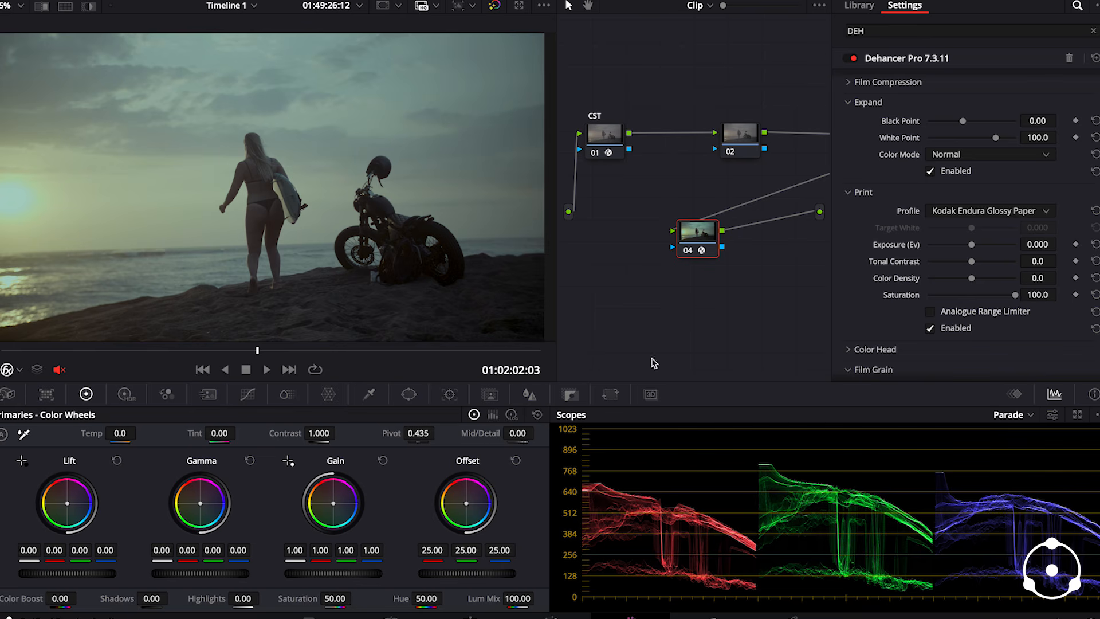
pyautogui.moveTo(146, 352)
pyautogui.mouseDown()
pyautogui.moveTo(132, 351)
pyautogui.moveTo(157, 360)
pyautogui.mouseUp()
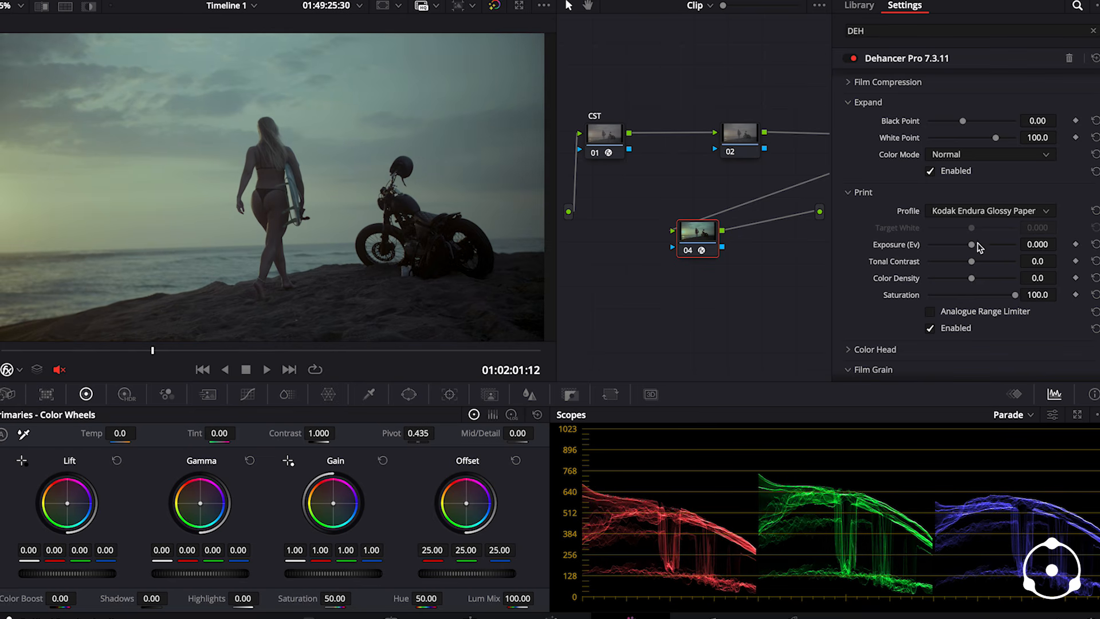
# - Set the print exposure to 0.395, tonal contrast to 8.9 and color density to 73.6, checking the image near the clip's start
pyautogui.moveTo(974, 248); pyautogui.dragTo(981, 268)
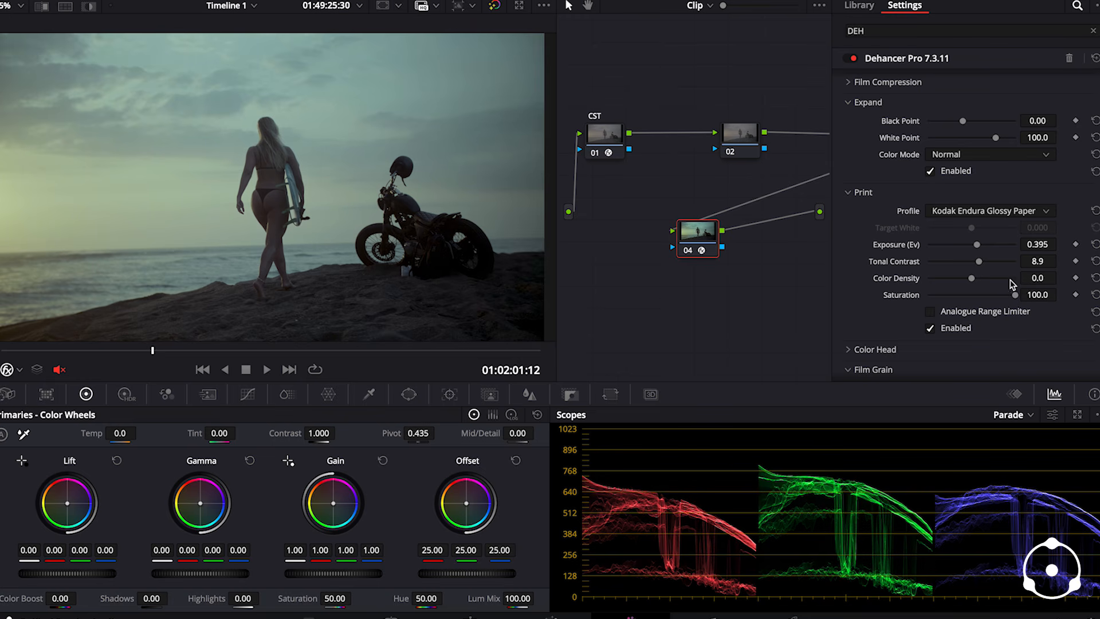
pyautogui.click(1001, 278)
pyautogui.moveTo(1001, 282); pyautogui.dragTo(1004, 281)
pyautogui.moveTo(55, 351); pyautogui.dragTo(86, 350)
# - Enable Dehancer's Film Developer with contrast boost -17.8, gamma correction -19.8 and color boost 65.9, reviewing the clip
pyautogui.scroll(3, 897, 151)
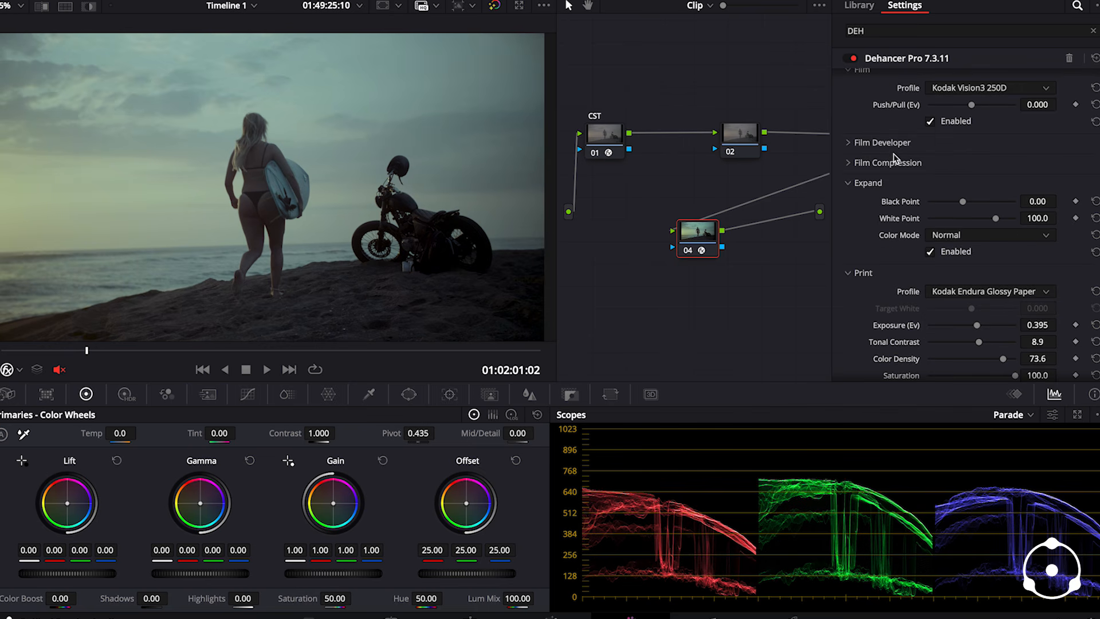
pyautogui.click(848, 143)
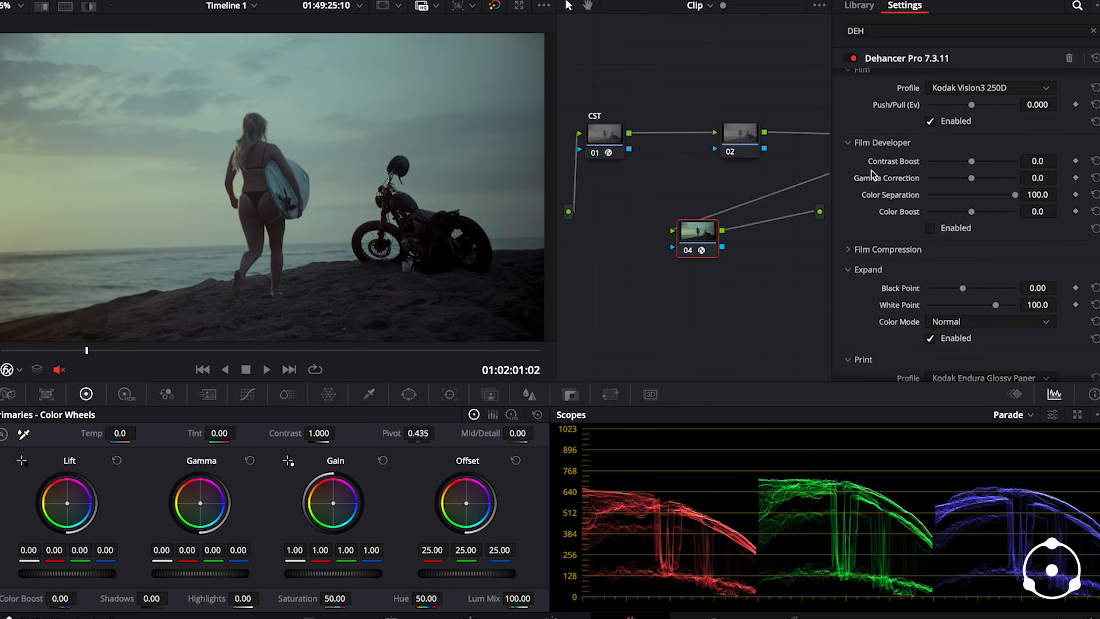
pyautogui.scroll(-1, 887, 184)
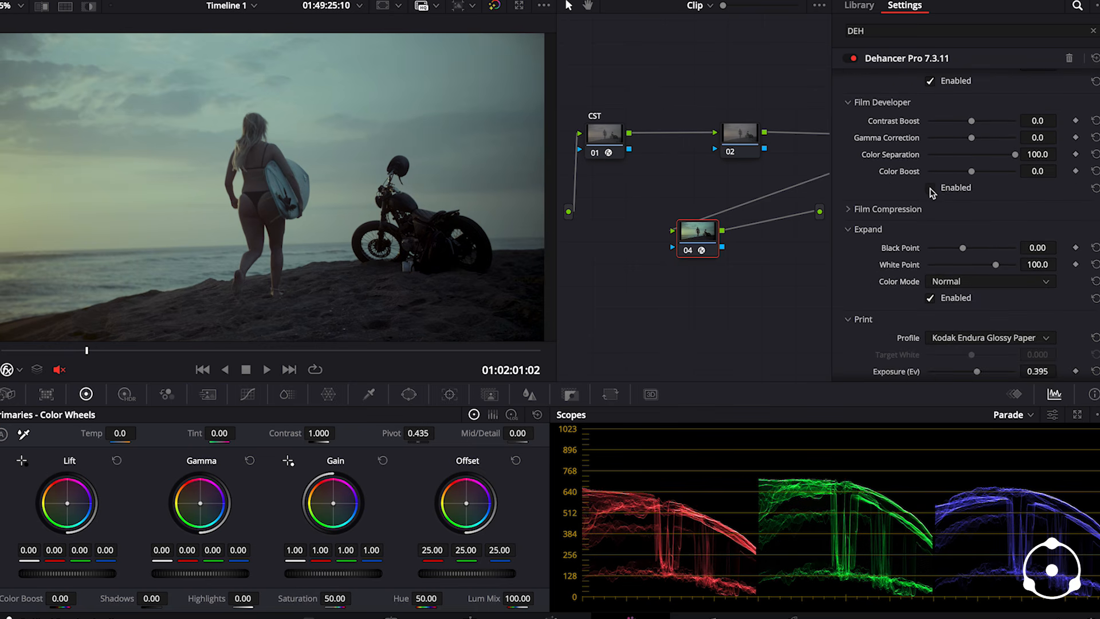
pyautogui.scroll(3, 904, 212)
pyautogui.moveTo(978, 211); pyautogui.dragTo(1004, 270)
pyautogui.moveTo(15, 351); pyautogui.dragTo(104, 367)
# - Expand Dehancer's Film Compression settings and enable the film compression
pyautogui.scroll(-3, 886, 264)
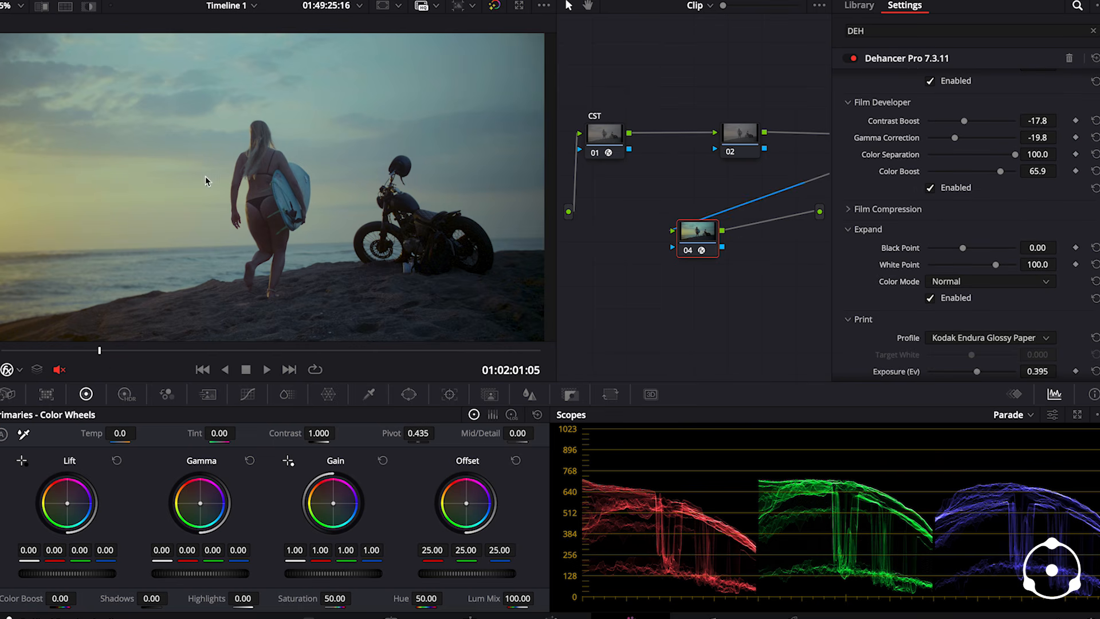
pyautogui.click(864, 211)
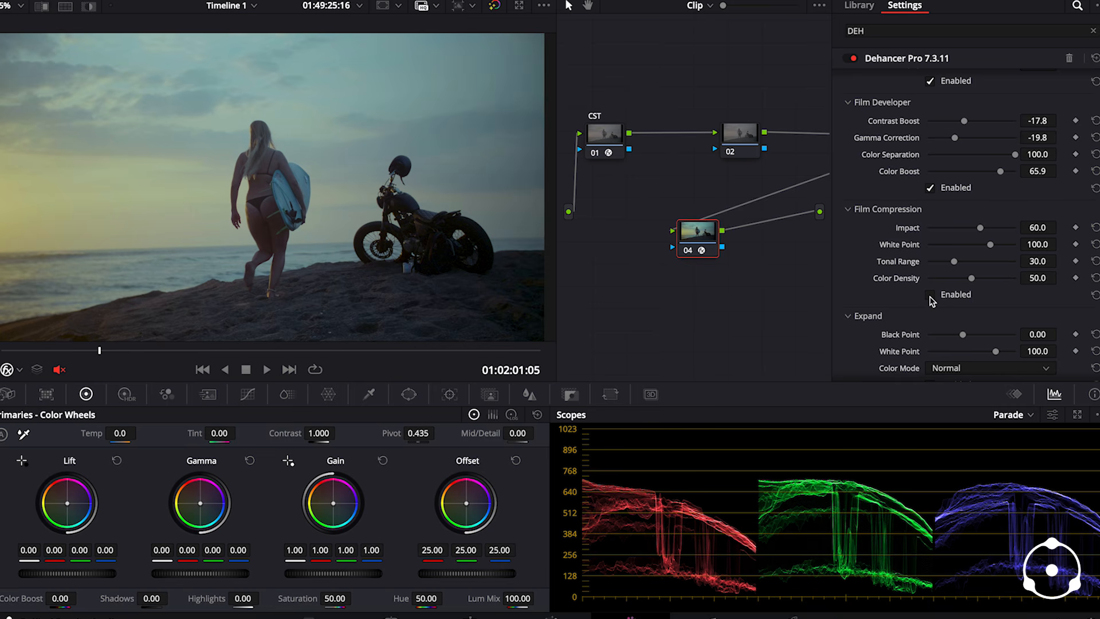
pyautogui.click(930, 295)
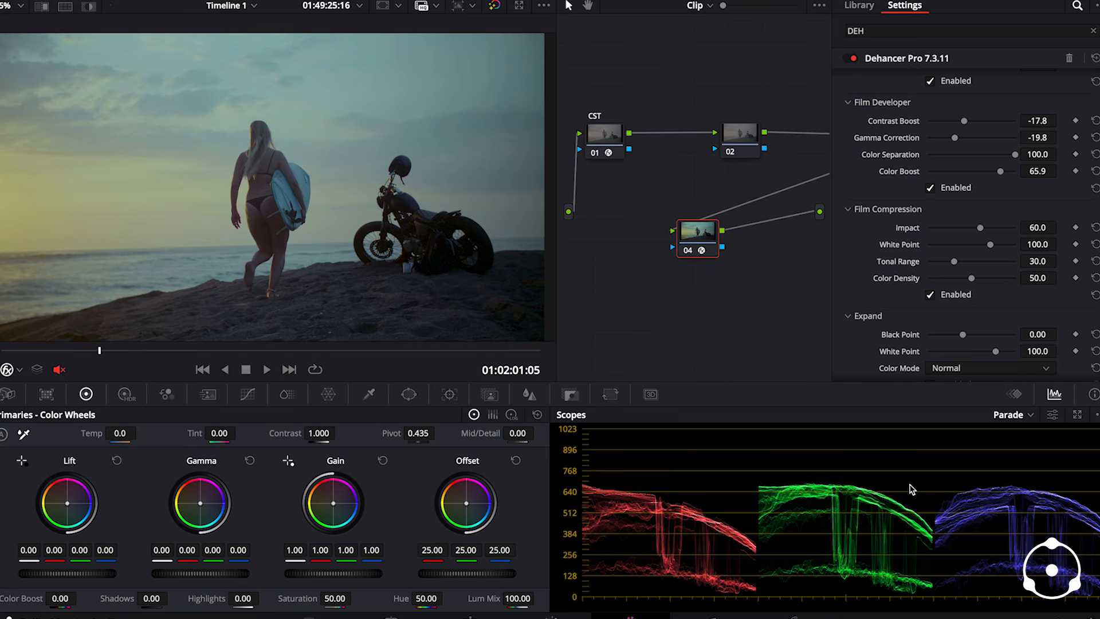
# - Switch the scopes from the parade to the vectorscope briefly, ending on the waveform
pyautogui.click(1019, 421)
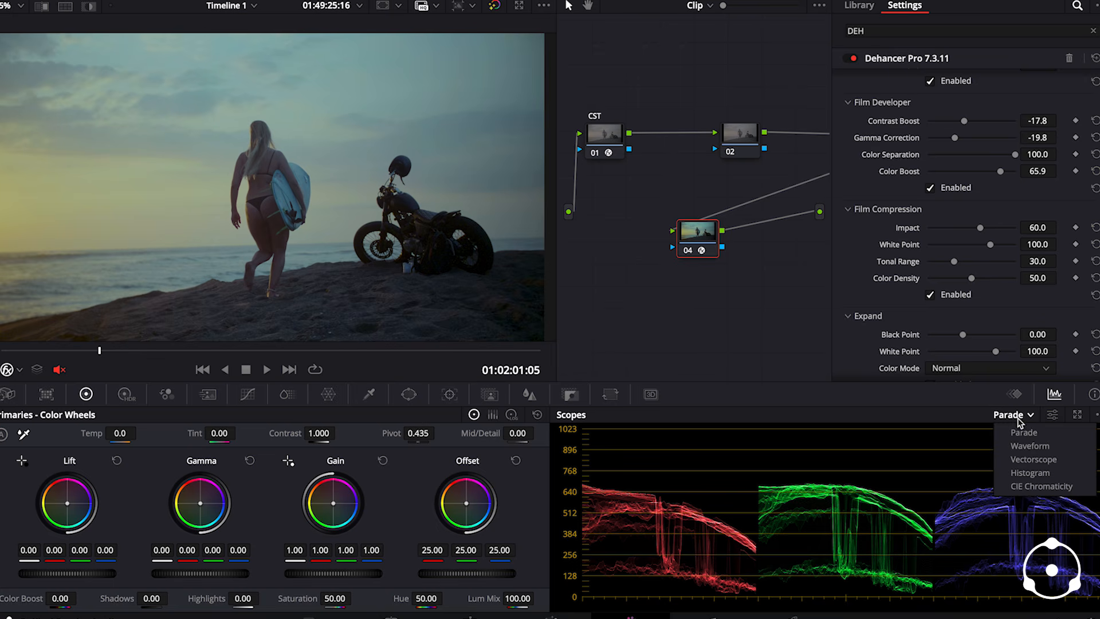
pyautogui.click(1034, 464)
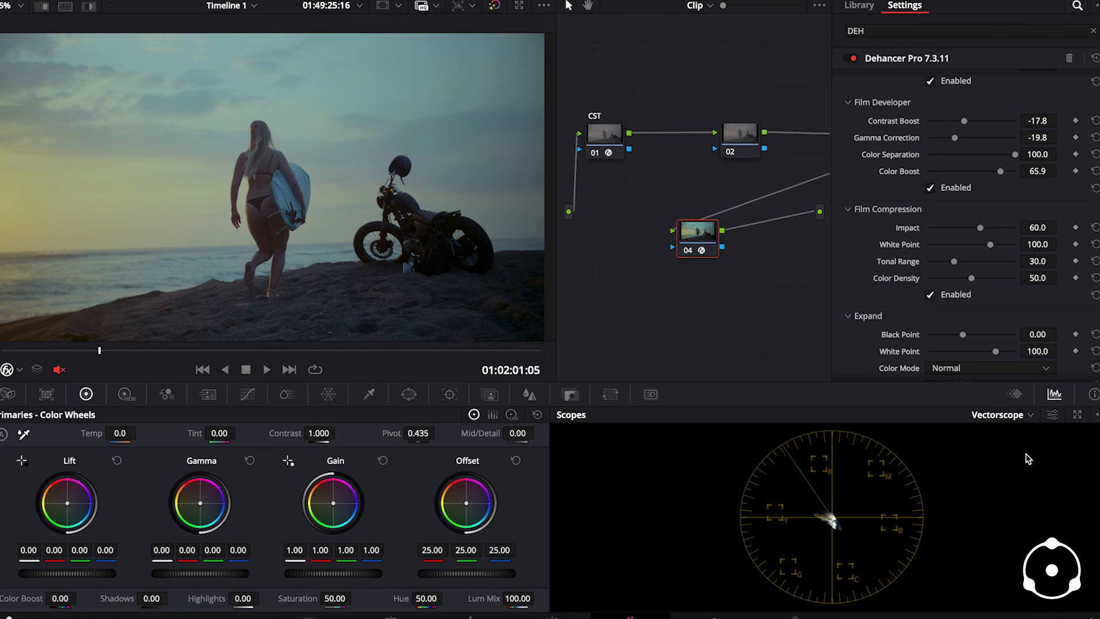
pyautogui.click(1025, 419)
pyautogui.click(1022, 448)
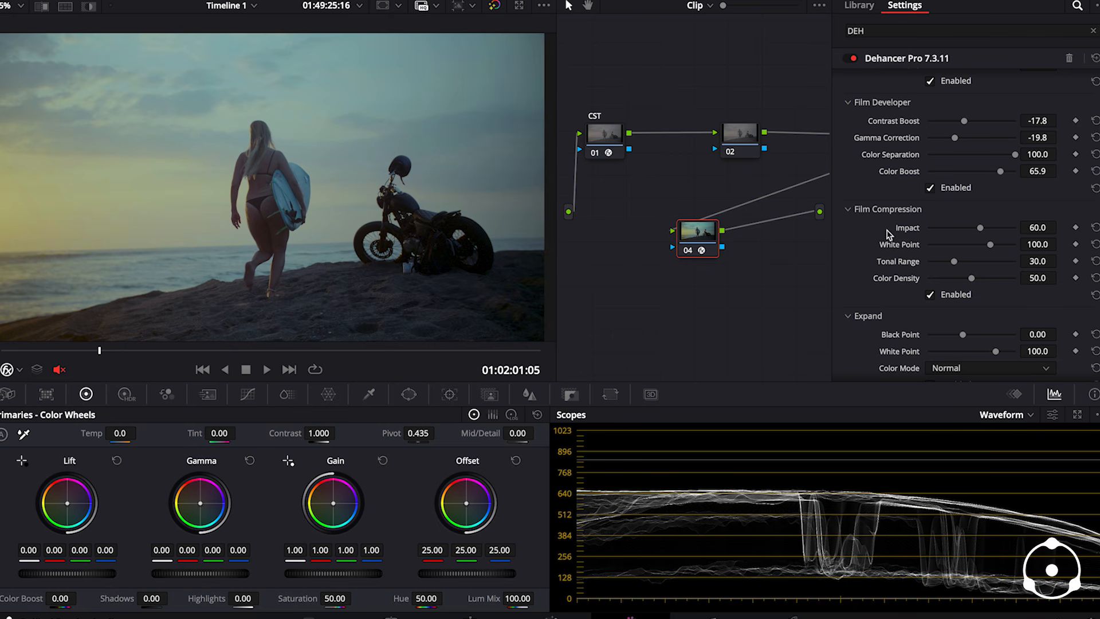
# - Set Dehancer's Expand black point to -1.40 and white point to 86.5, reviewing other frames of the clip
pyautogui.scroll(-3, 988, 282)
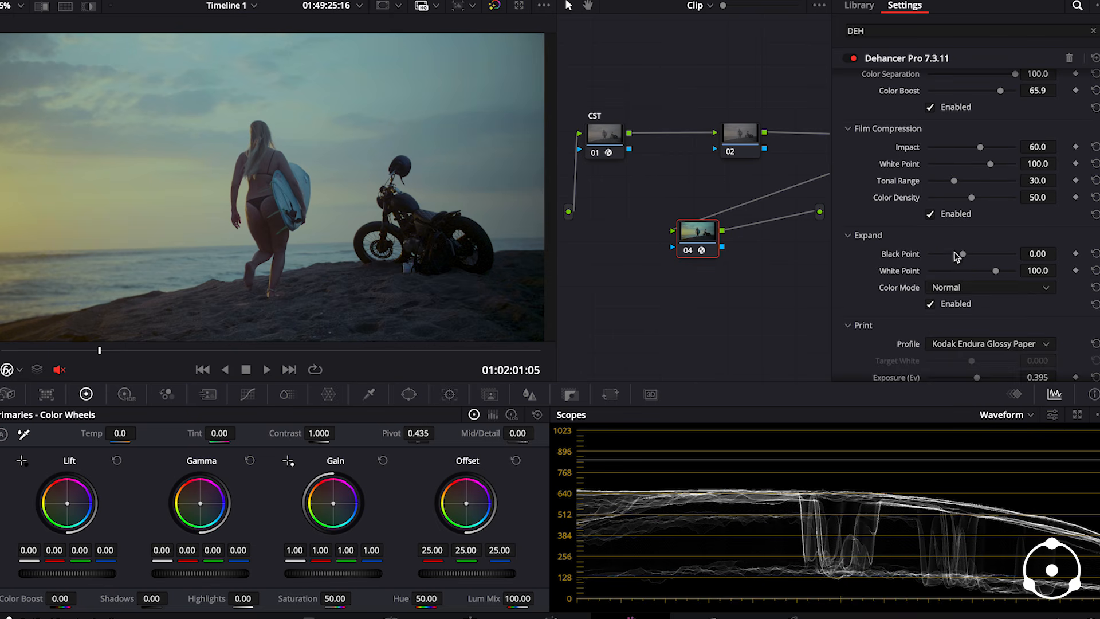
pyautogui.moveTo(965, 258)
pyautogui.mouseDown()
pyautogui.moveTo(996, 274)
pyautogui.moveTo(965, 257)
pyautogui.mouseUp()
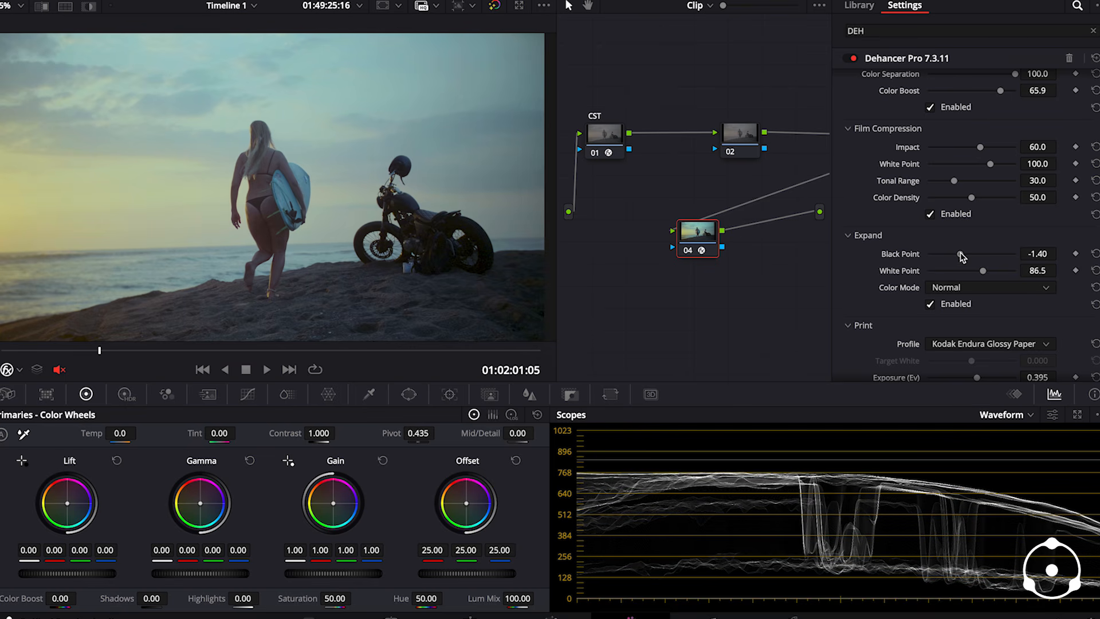
pyautogui.moveTo(35, 352); pyautogui.dragTo(181, 365)
# - Set Dehancer's Color Head tones to 44.2 for shadows, 27.1 for midtones and 33.3 for highlights, reviewing up to the bright sun frame
pyautogui.scroll(-4, 903, 319)
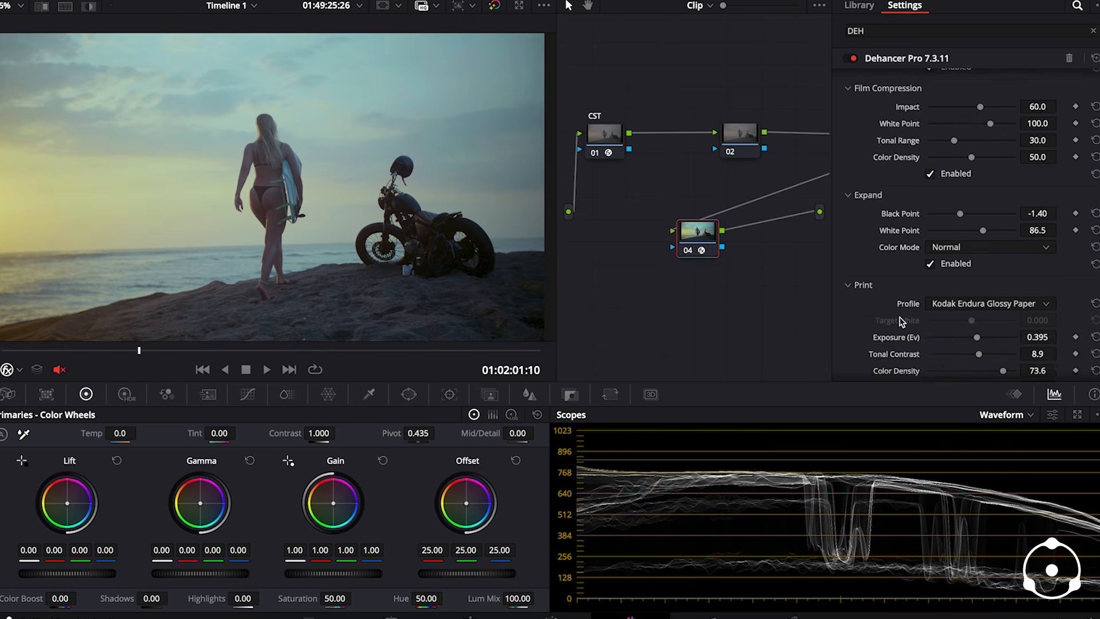
pyautogui.scroll(-7, 899, 310)
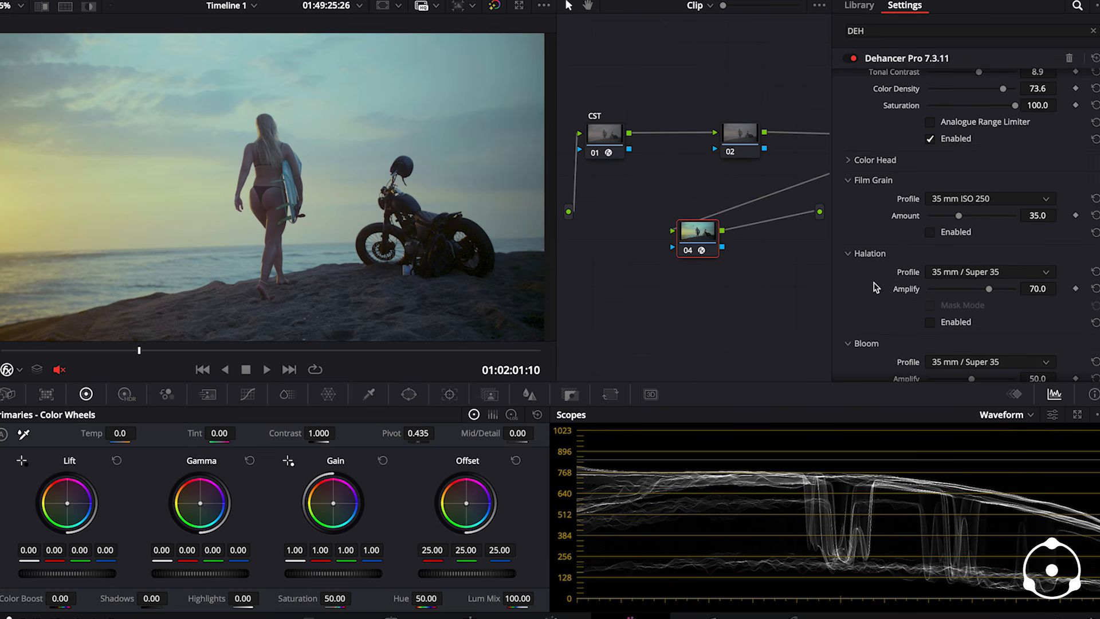
pyautogui.click(848, 161)
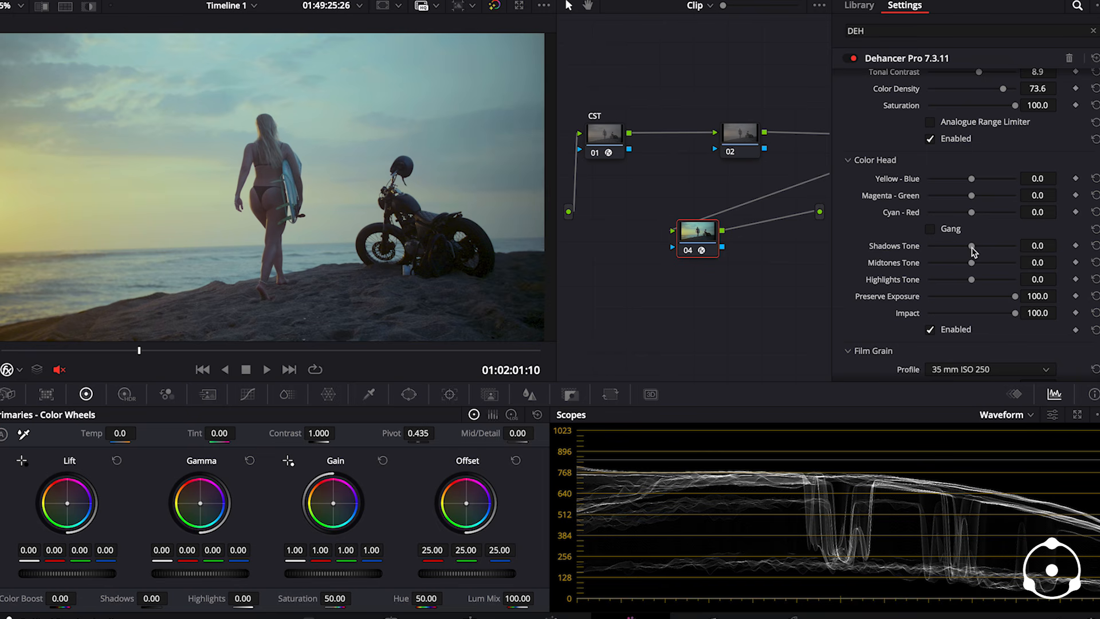
pyautogui.moveTo(971, 246); pyautogui.dragTo(990, 288)
pyautogui.moveTo(50, 350); pyautogui.dragTo(368, 362)
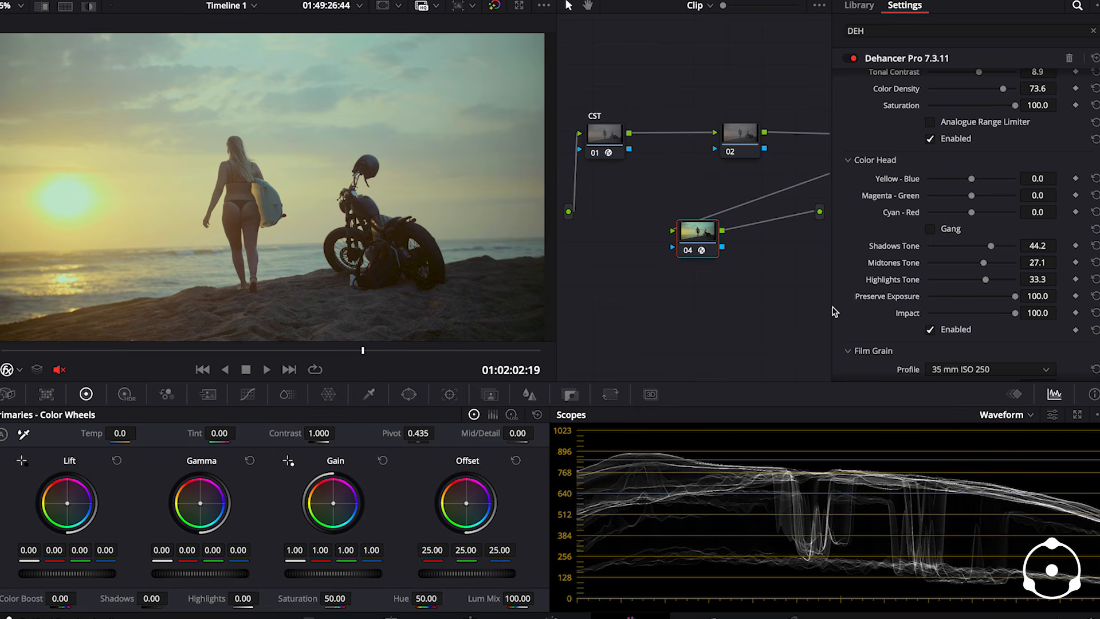
pyautogui.scroll(2, 893, 276)
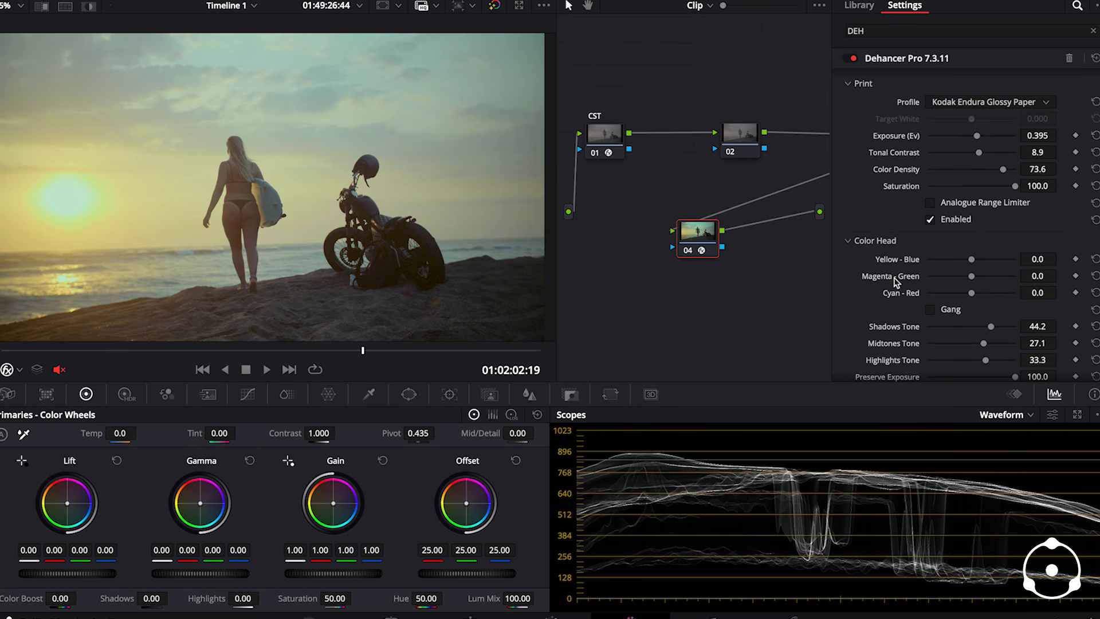
pyautogui.scroll(1, 895, 279)
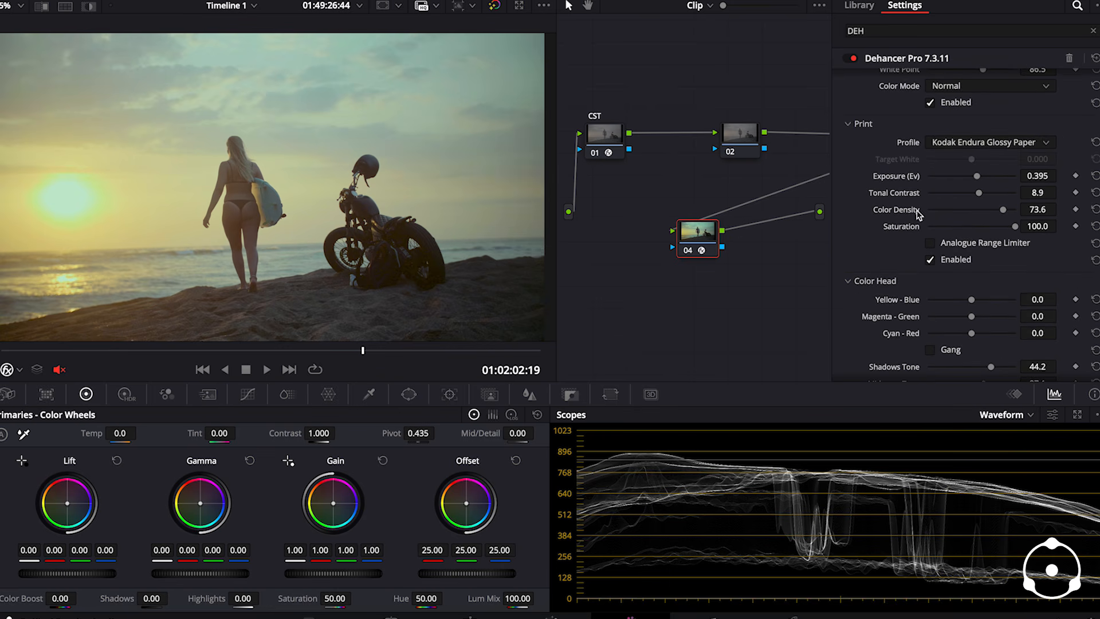
# - Set Dehancer's Print tonal contrast to 12.8 and the Film push/pull to -1.349 EV
pyautogui.moveTo(982, 197); pyautogui.dragTo(984, 200)
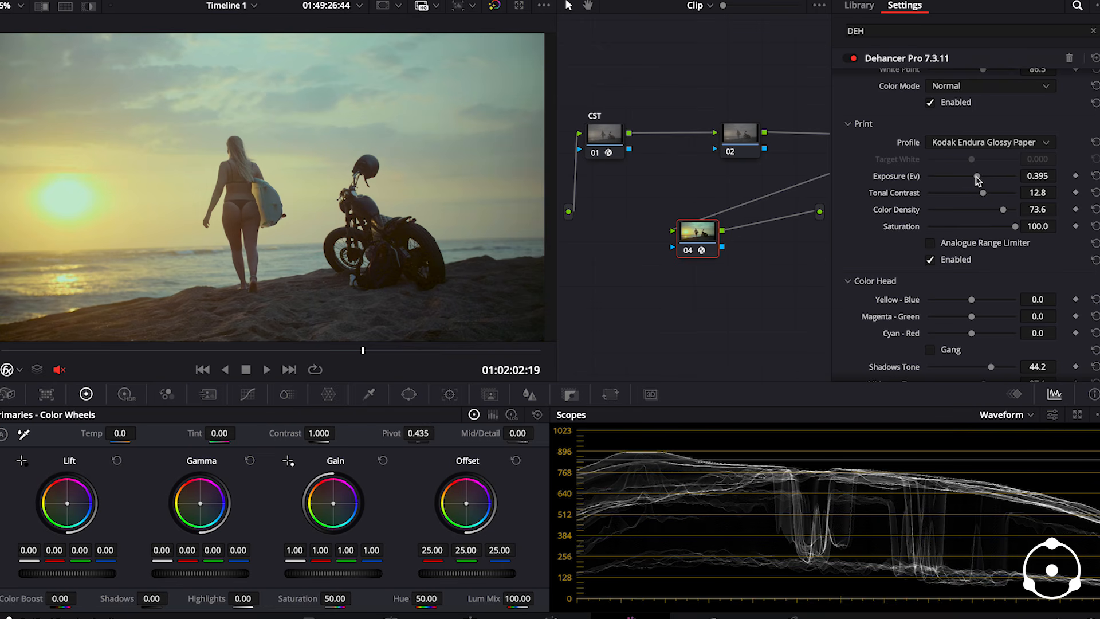
pyautogui.moveTo(978, 180); pyautogui.dragTo(978, 176)
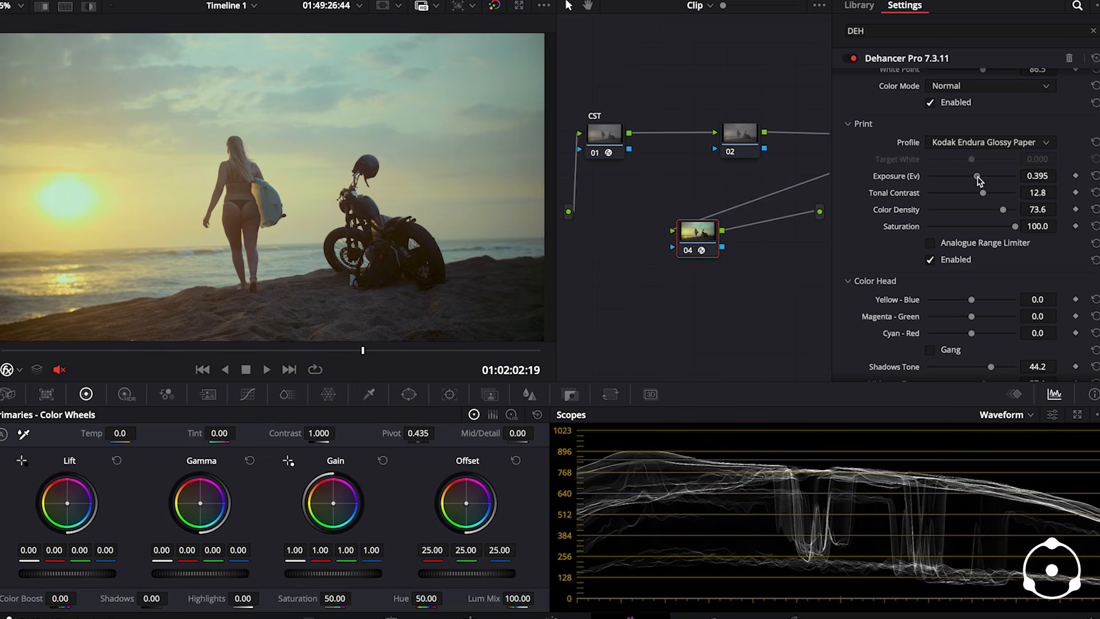
pyautogui.scroll(5, 925, 175)
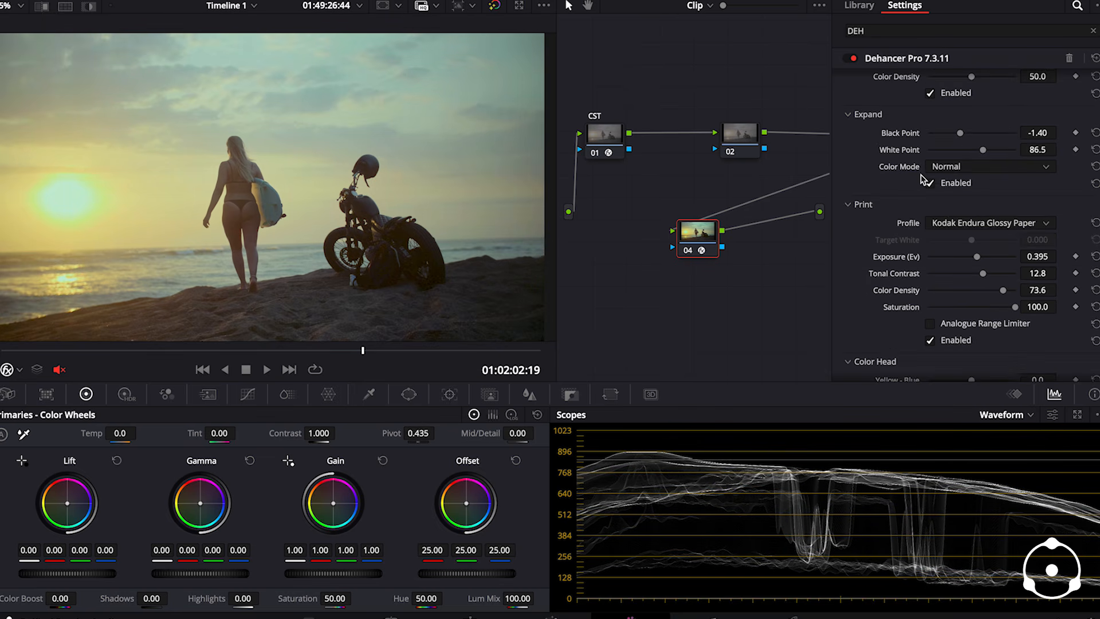
pyautogui.scroll(3, 915, 172)
pyautogui.scroll(2, 971, 169)
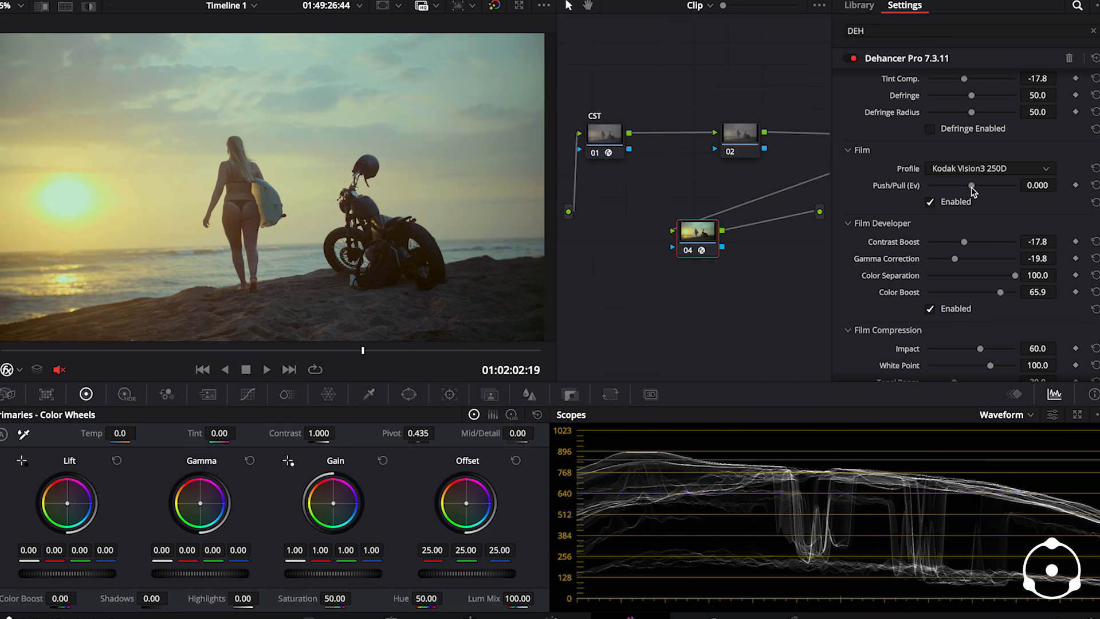
pyautogui.moveTo(974, 190); pyautogui.dragTo(945, 198)
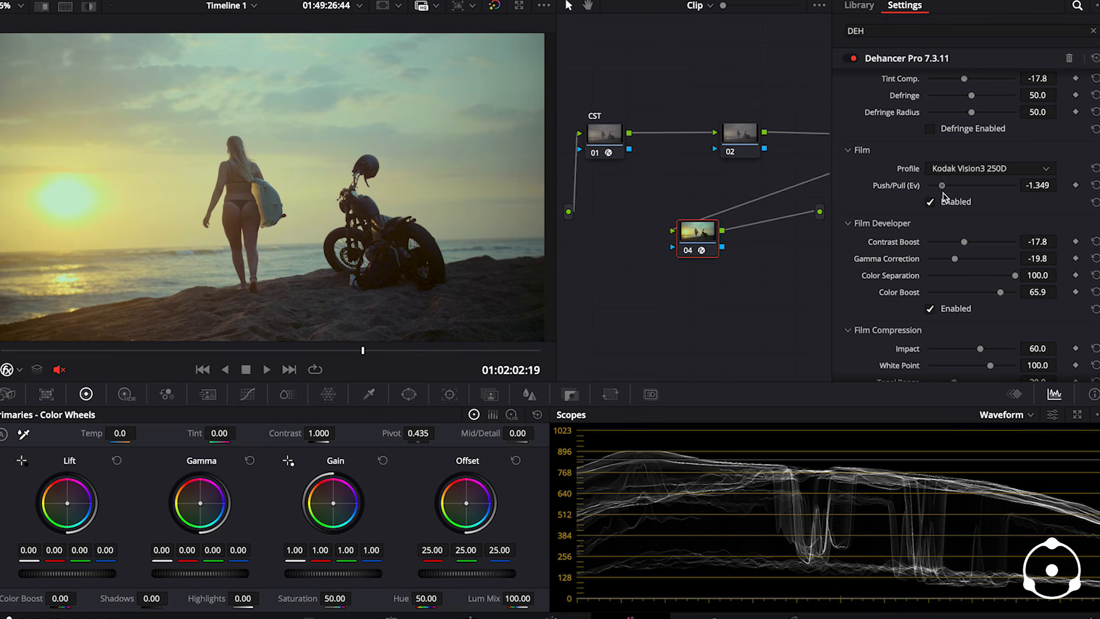
# - Play and scrub through the beach clip to review the adjusted film look
pyautogui.moveTo(170, 354); pyautogui.dragTo(257, 363)
pyautogui.click(265, 368)
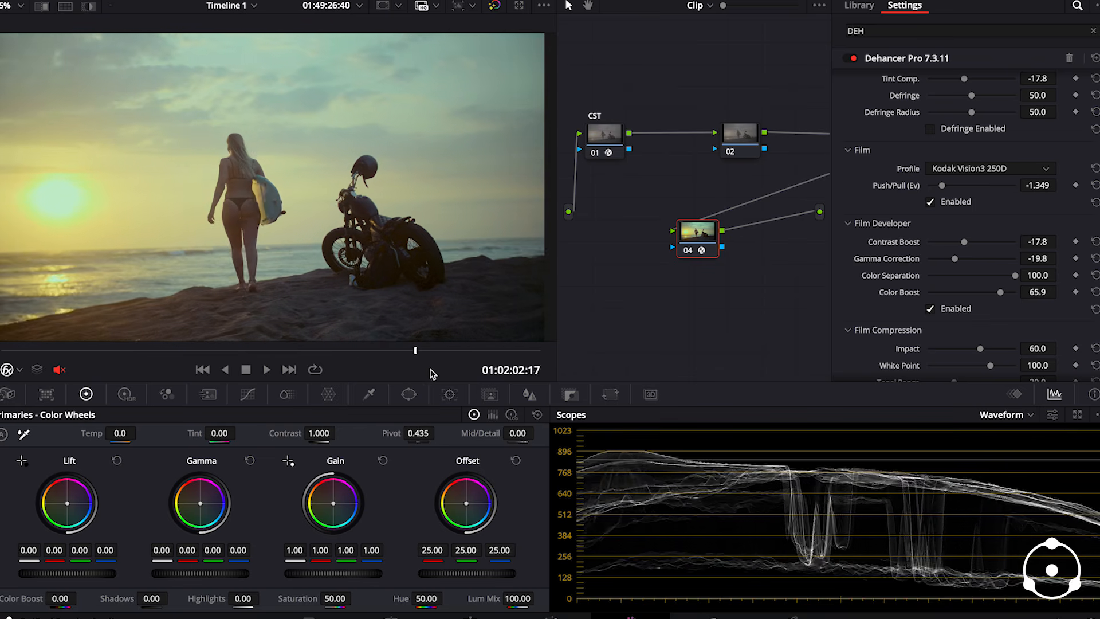
pyautogui.click(263, 370)
pyautogui.moveTo(262, 352)
pyautogui.mouseDown()
pyautogui.moveTo(135, 364)
pyautogui.moveTo(278, 363)
pyautogui.moveTo(267, 363)
pyautogui.mouseUp()
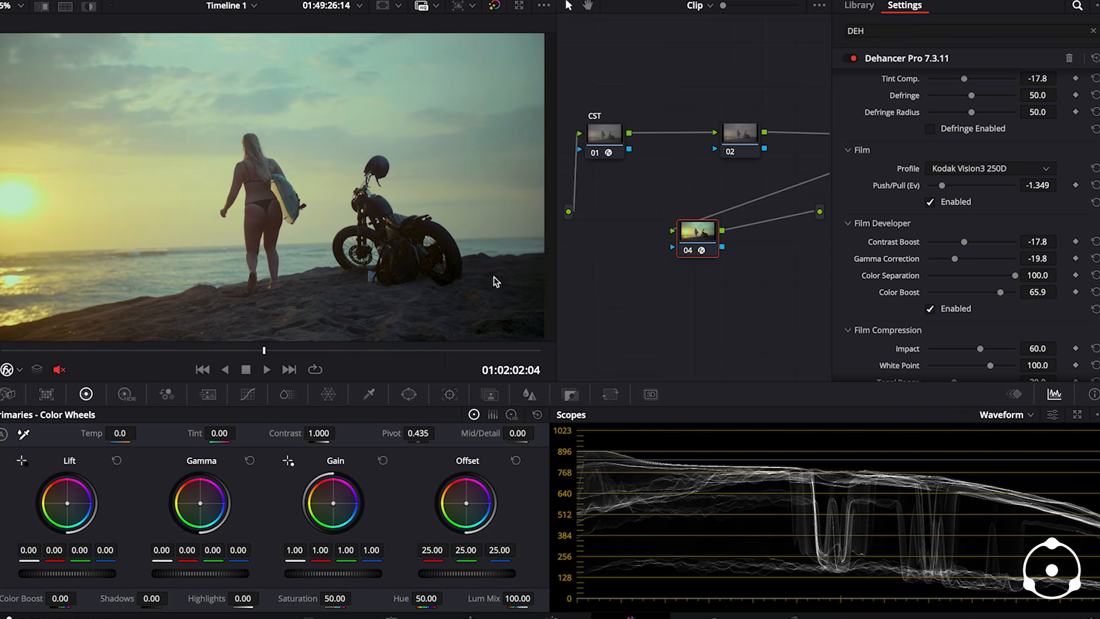
# - Add a serial node after Dehancer node 04 and apply Dehancer Pro 7.3.11 to the new node
pyautogui.click(1020, 1)
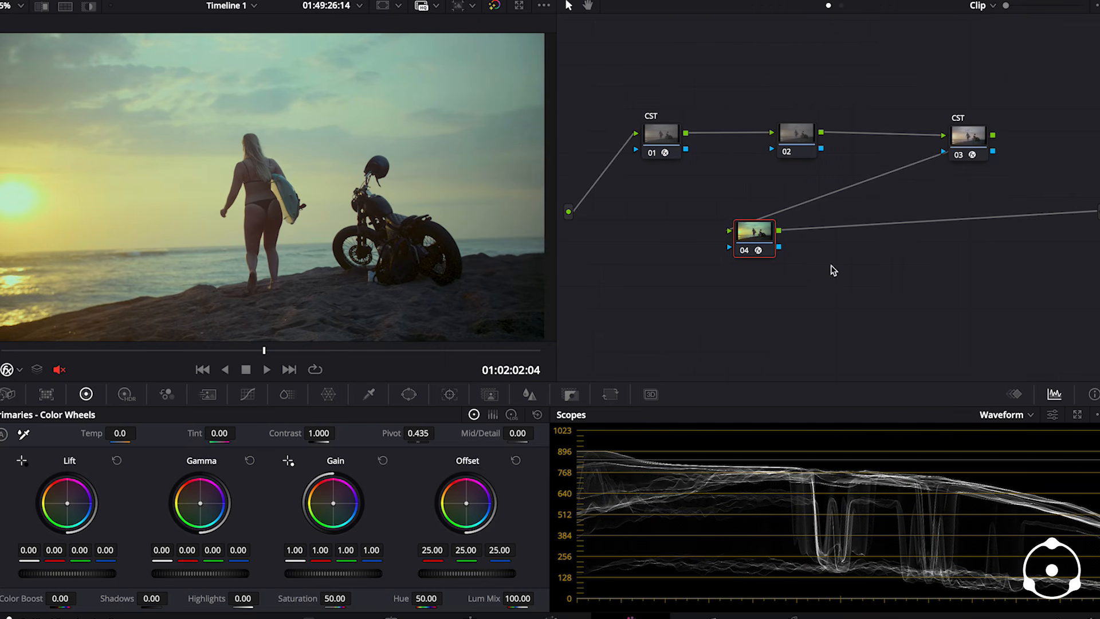
pyautogui.rightClick(753, 236)
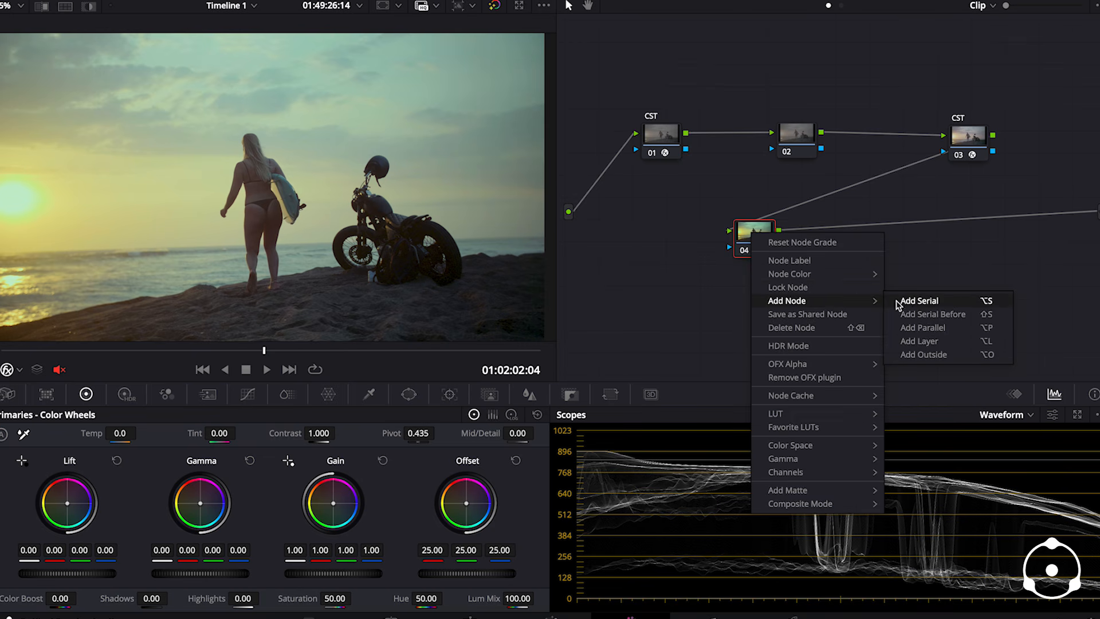
pyautogui.click(918, 301)
pyautogui.click(758, 235)
pyautogui.click(828, 238)
pyautogui.click(1020, 1)
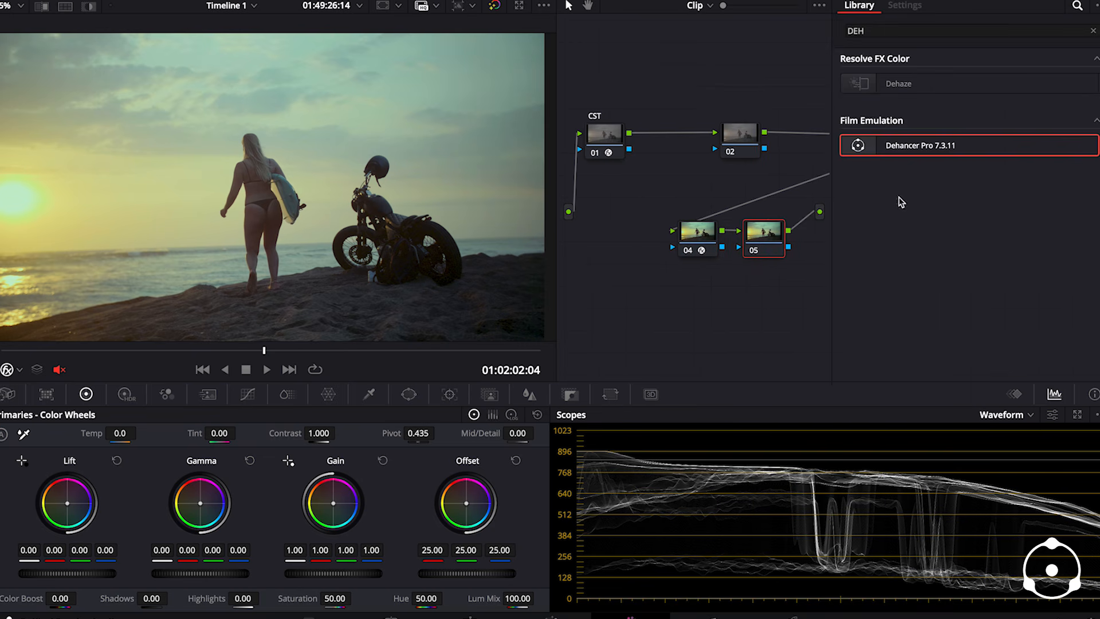
pyautogui.moveTo(864, 152); pyautogui.dragTo(766, 244)
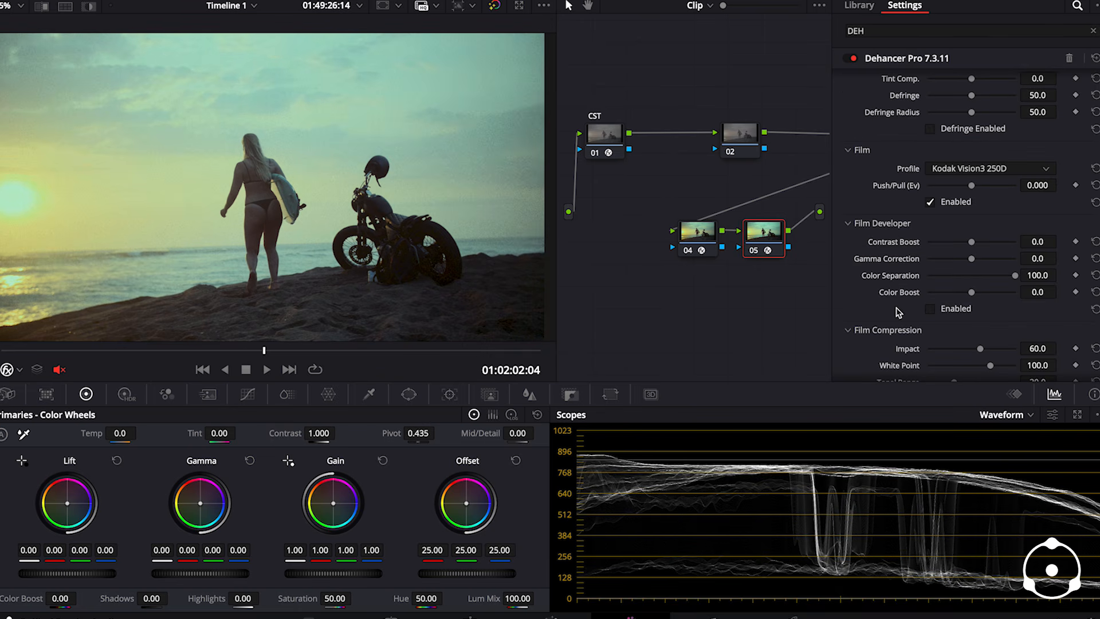
# - Set the Film Grain profile of Dehancer on node 05 to 65 mm ISO 50
pyautogui.scroll(-4, 897, 309)
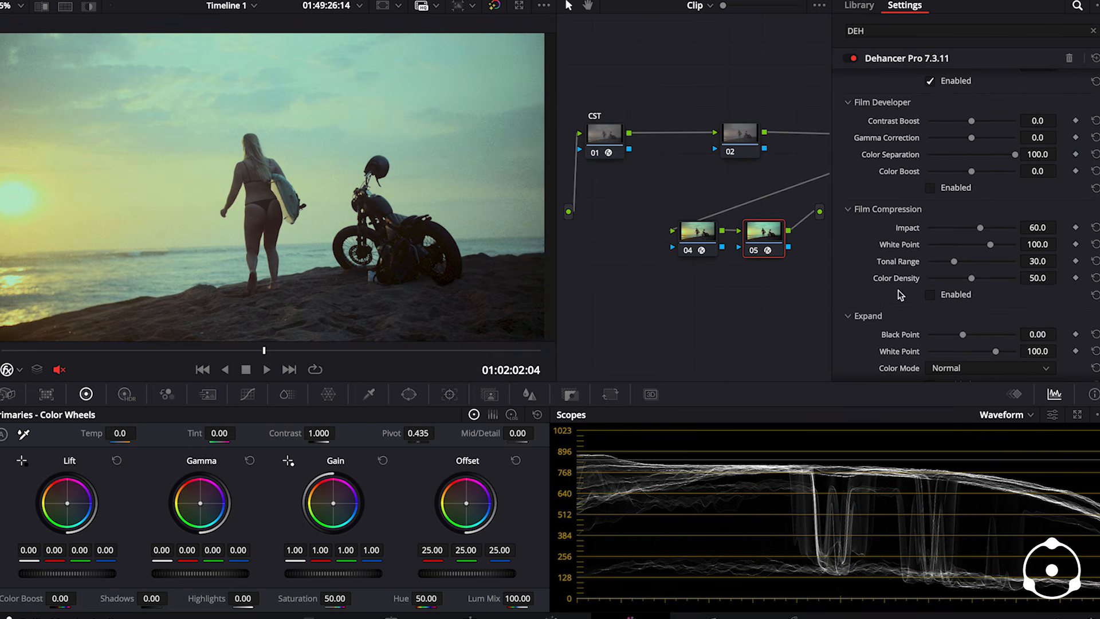
pyautogui.scroll(-10, 854, 276)
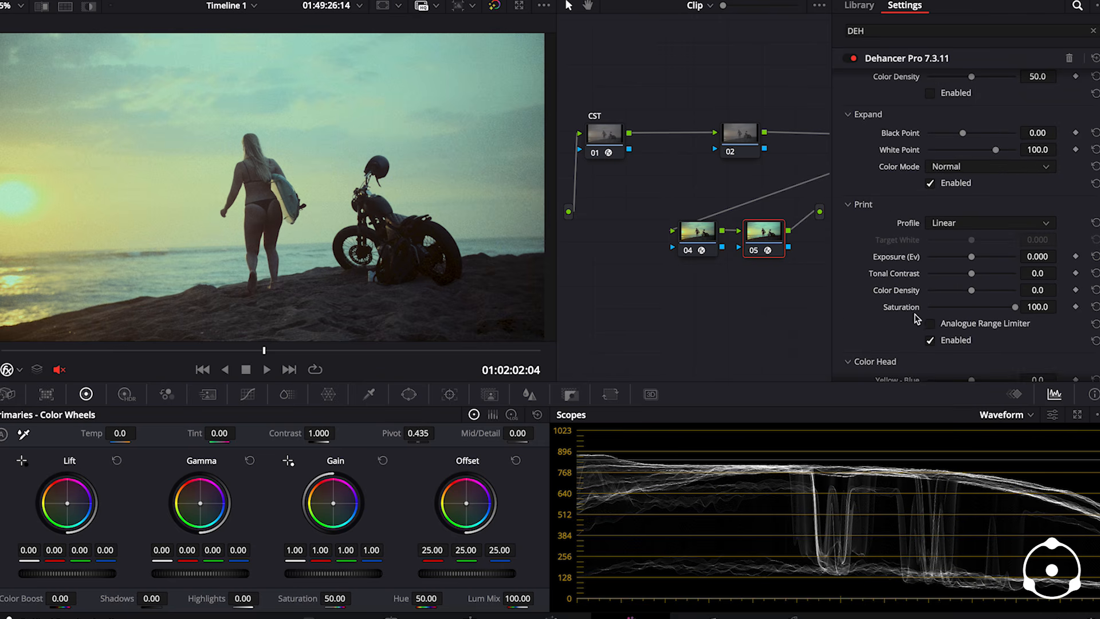
pyautogui.scroll(-11, 904, 308)
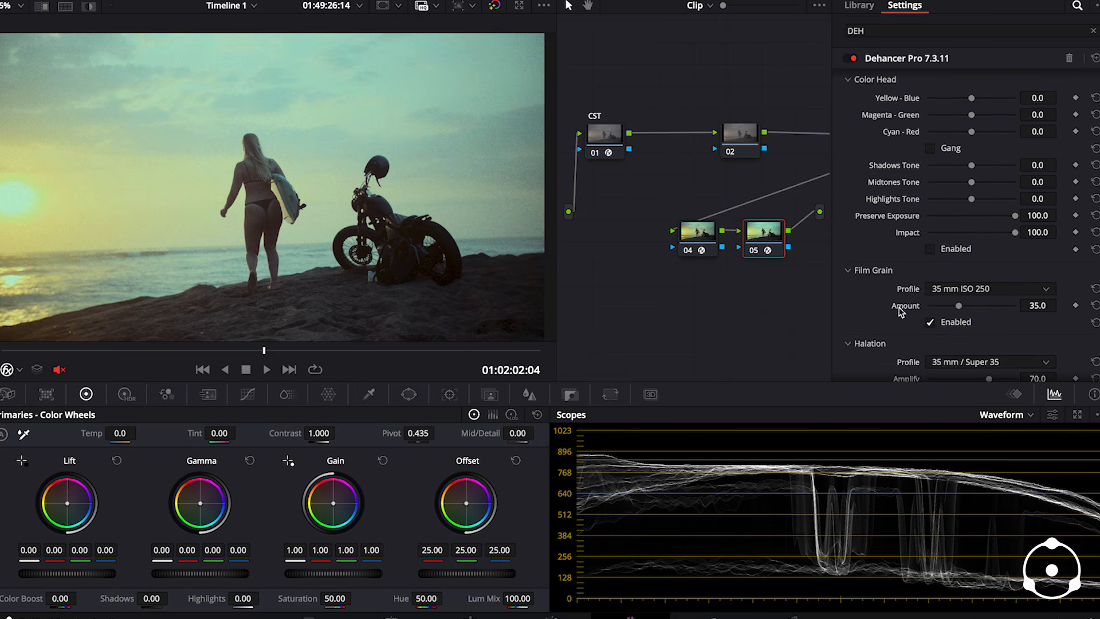
pyautogui.click(951, 172)
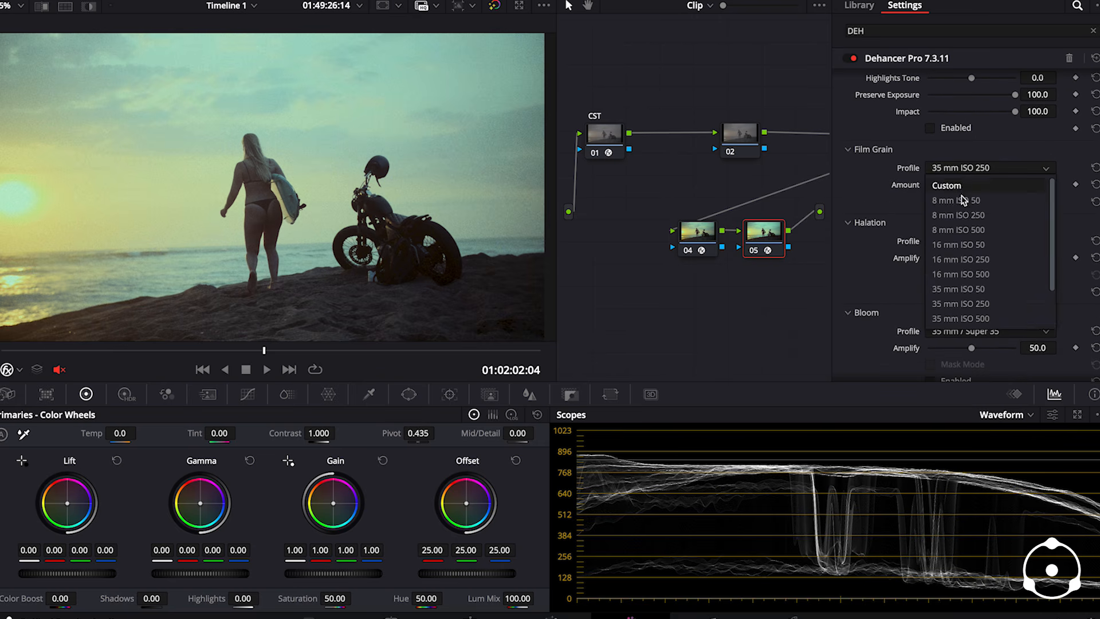
pyautogui.click(986, 293)
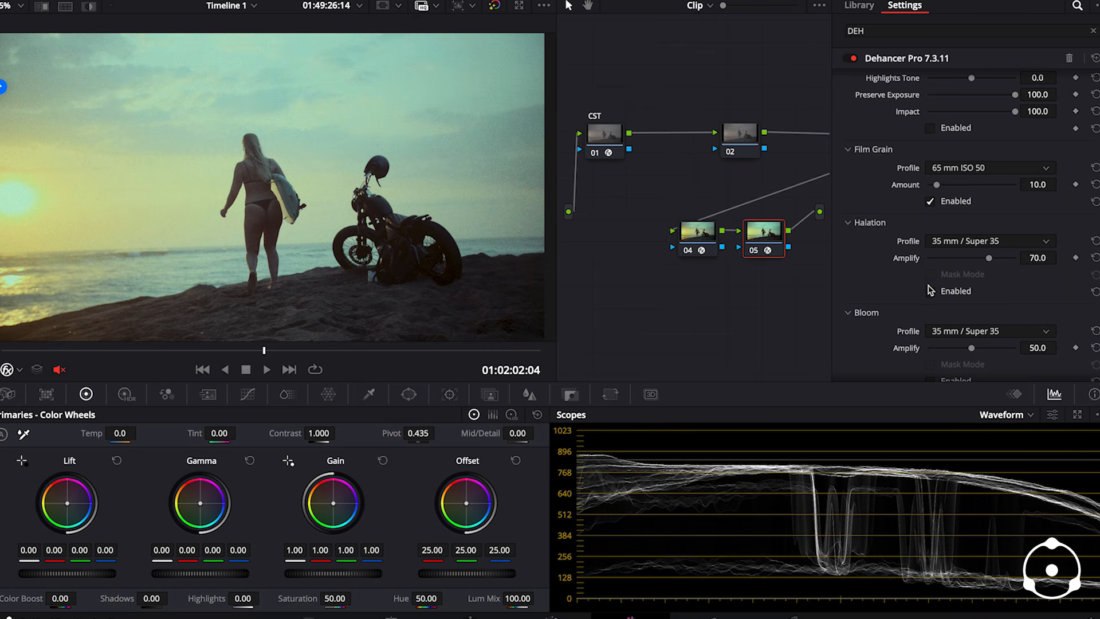
# - Enable Halation and Bloom in Dehancer on node 05, keeping their 35 mm / Super 35 profiles
pyautogui.click(930, 292)
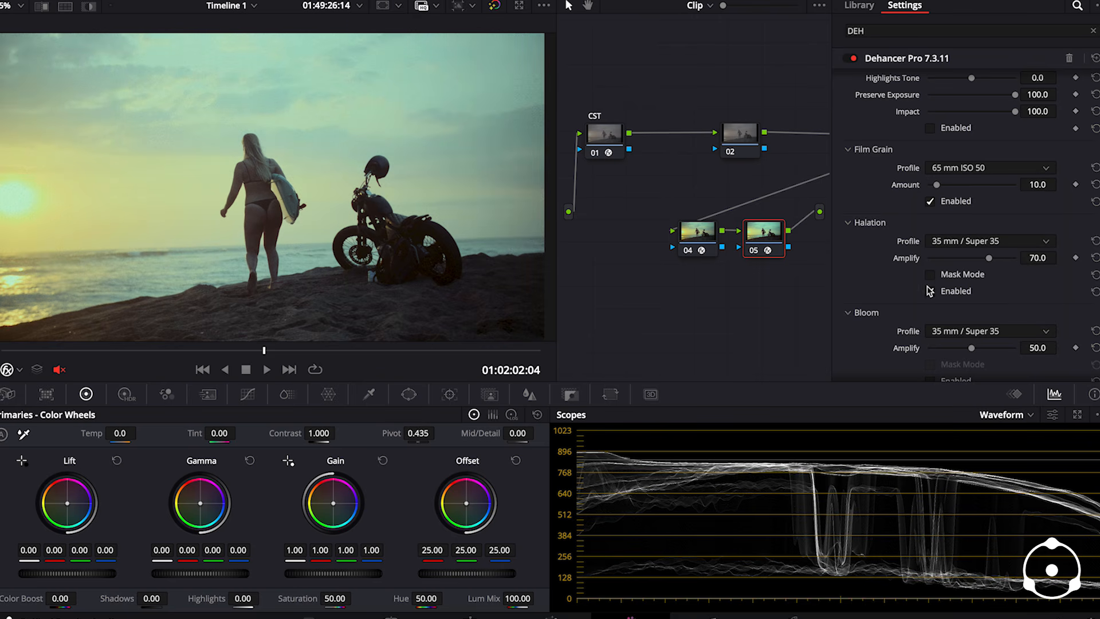
pyautogui.scroll(-1, 919, 351)
pyautogui.click(929, 341)
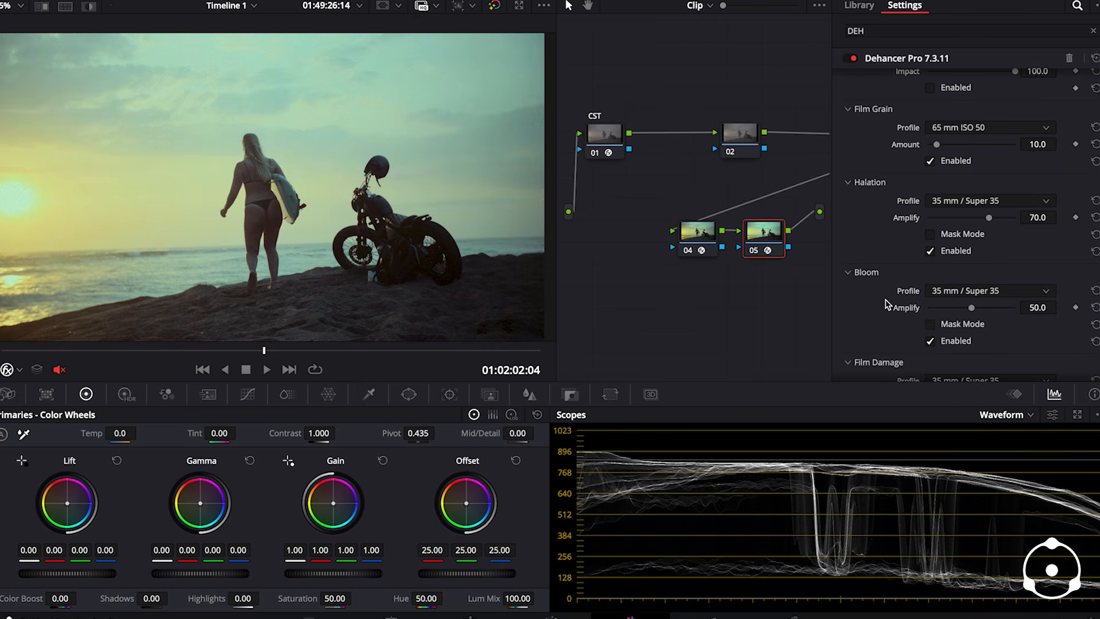
# - Enable the Vignette in Dehancer on node 05
pyautogui.scroll(-3, 890, 303)
pyautogui.scroll(-10, 889, 304)
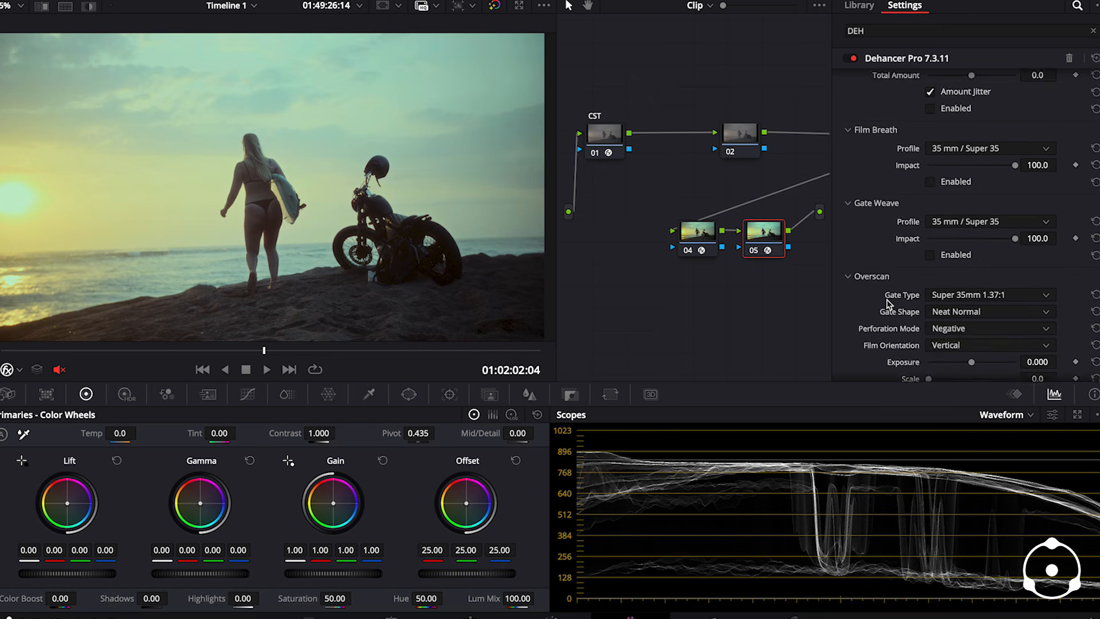
pyautogui.scroll(-3, 889, 303)
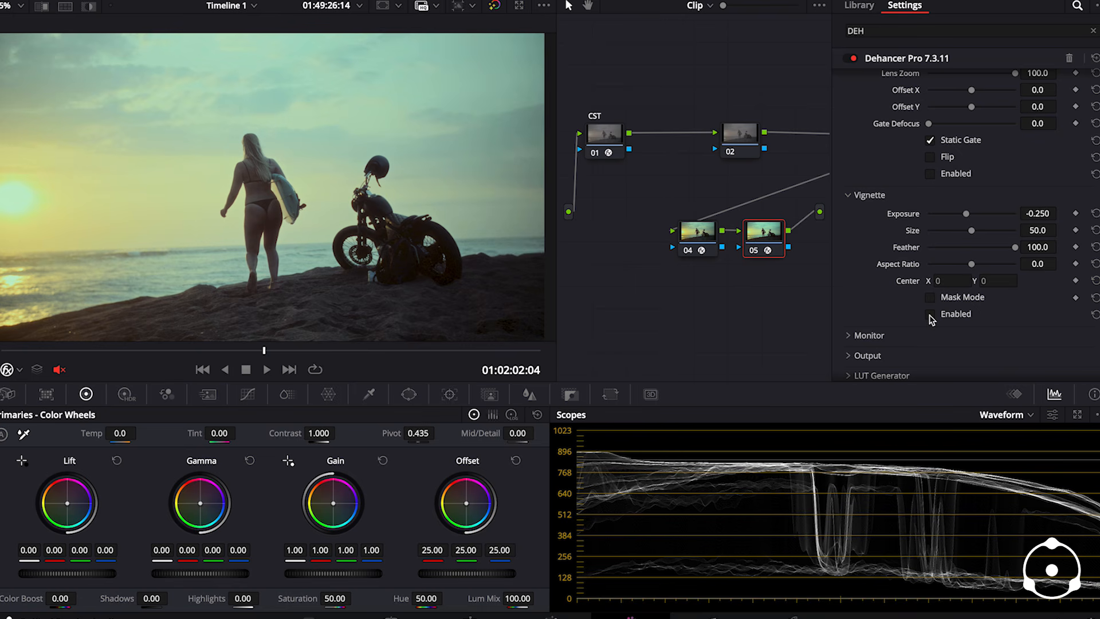
pyautogui.click(929, 315)
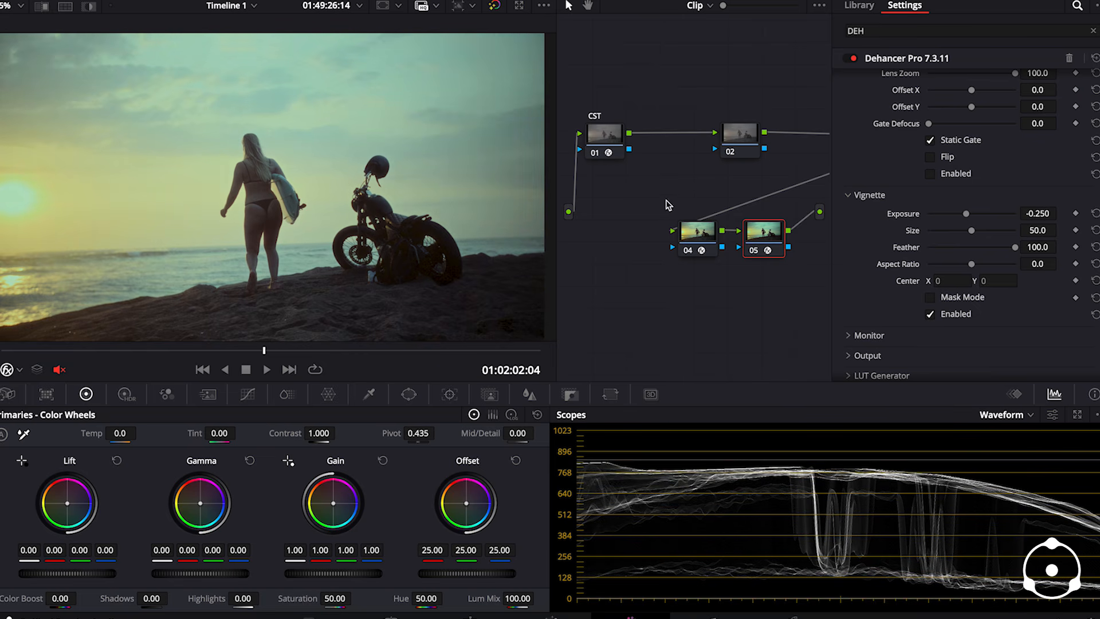
# - Delete the empty node 02 between the two CST nodes
pyautogui.click(736, 142)
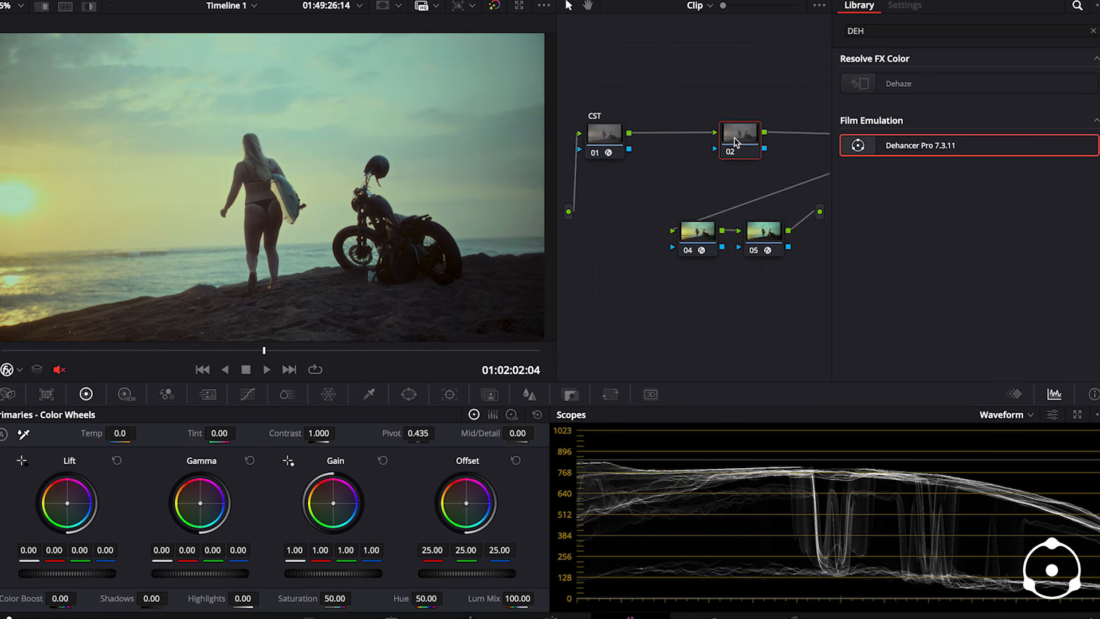
pyautogui.press('Delete')
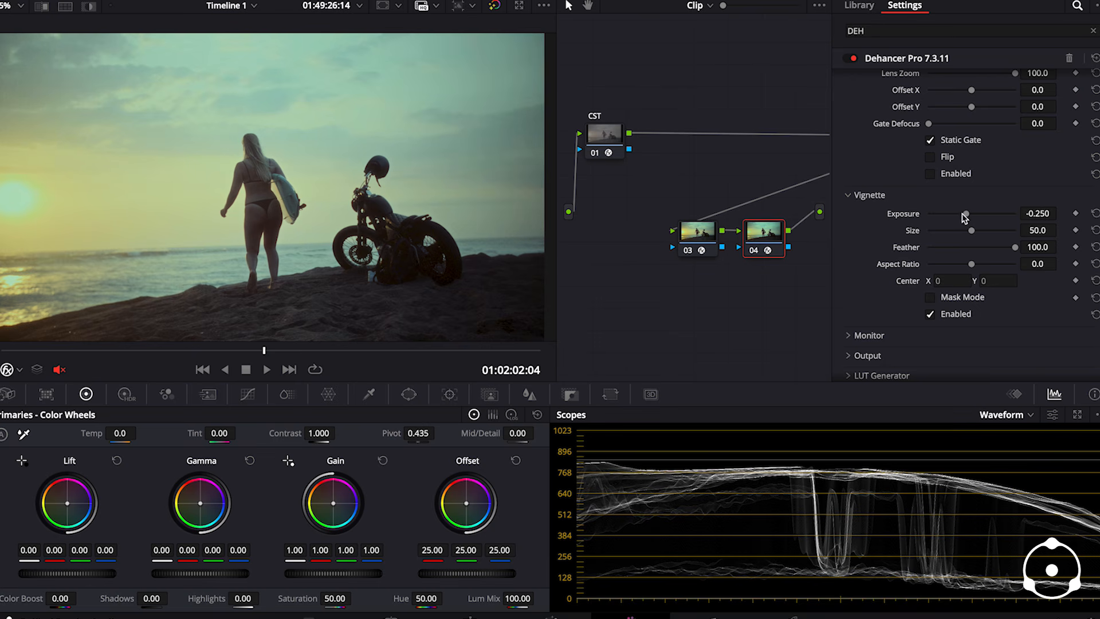
# - Set the vignette exposure on the last Dehancer node to -0.202 and go to the earlier frame 01:02:01:06
pyautogui.moveTo(968, 218); pyautogui.dragTo(968, 218)
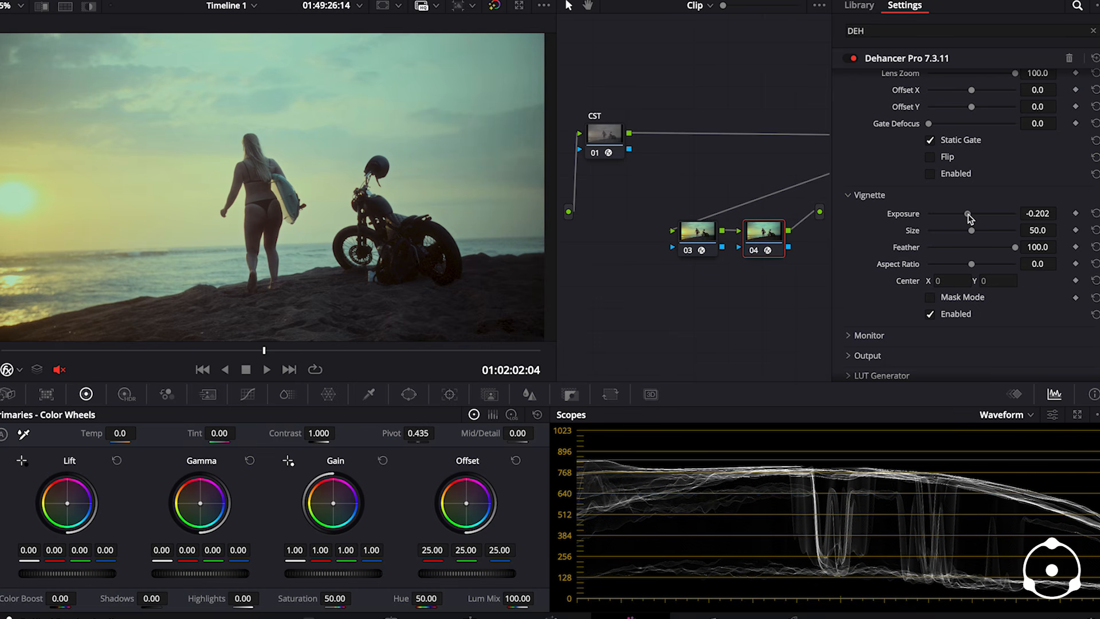
pyautogui.click(99, 350)
pyautogui.click(113, 350)
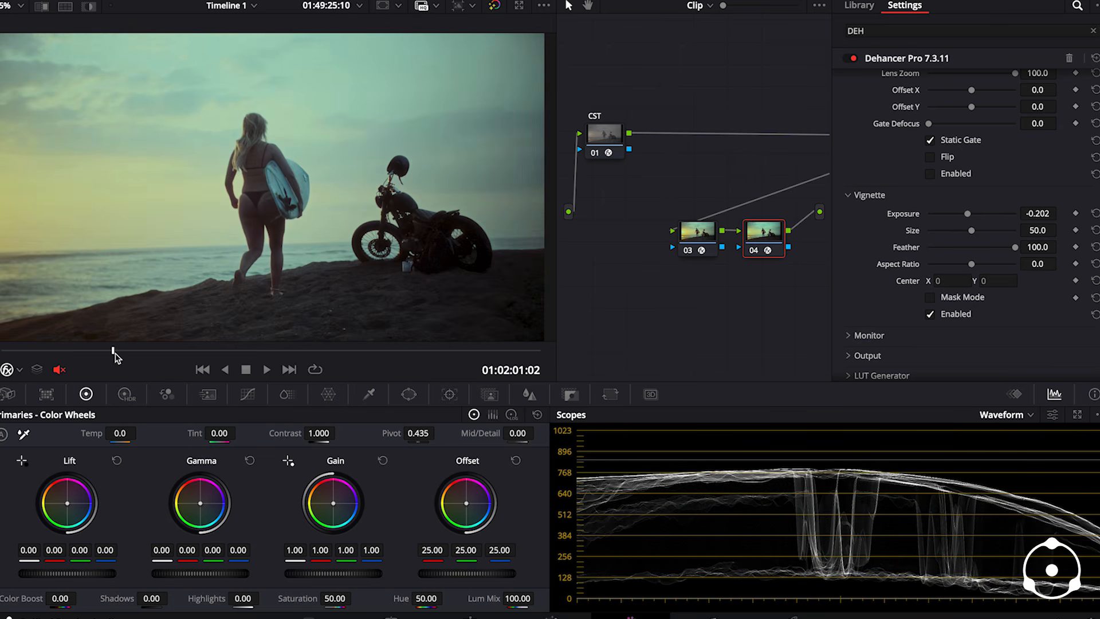
# - Toggle node 04 off and on repeatedly to compare the image with and without its grain, halation, bloom and vignette
pyautogui.click(753, 252)
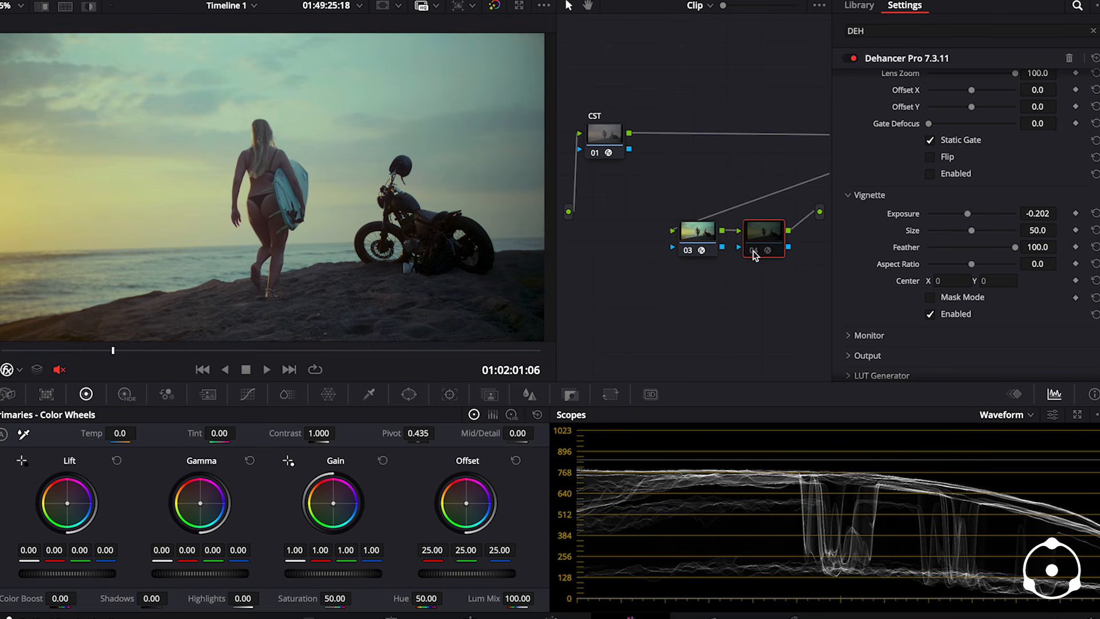
pyautogui.click(754, 252)
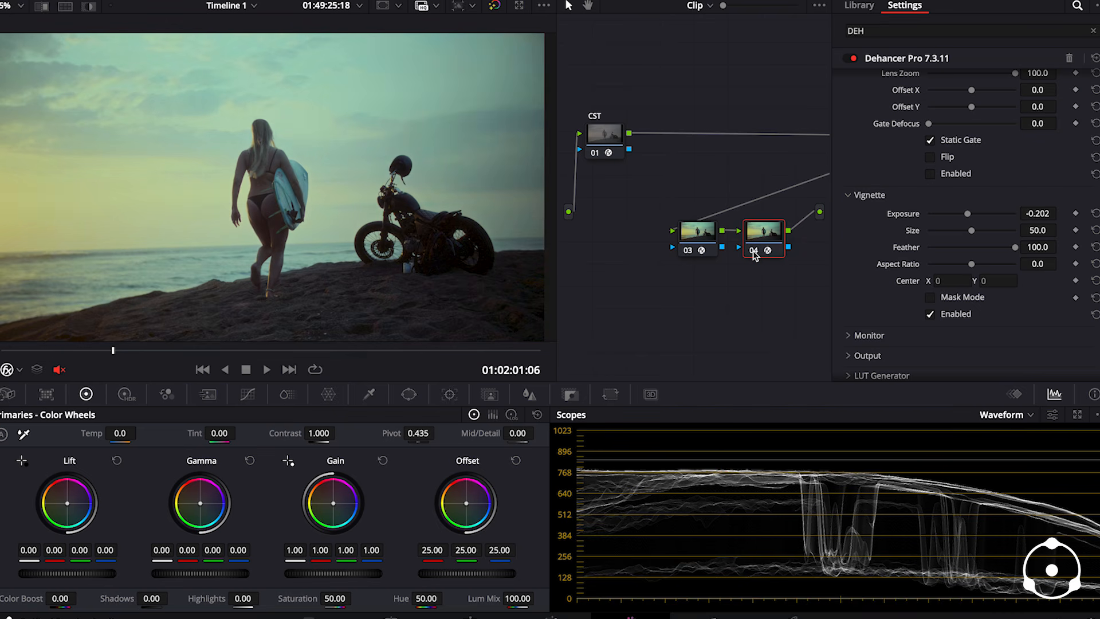
pyautogui.click(753, 252)
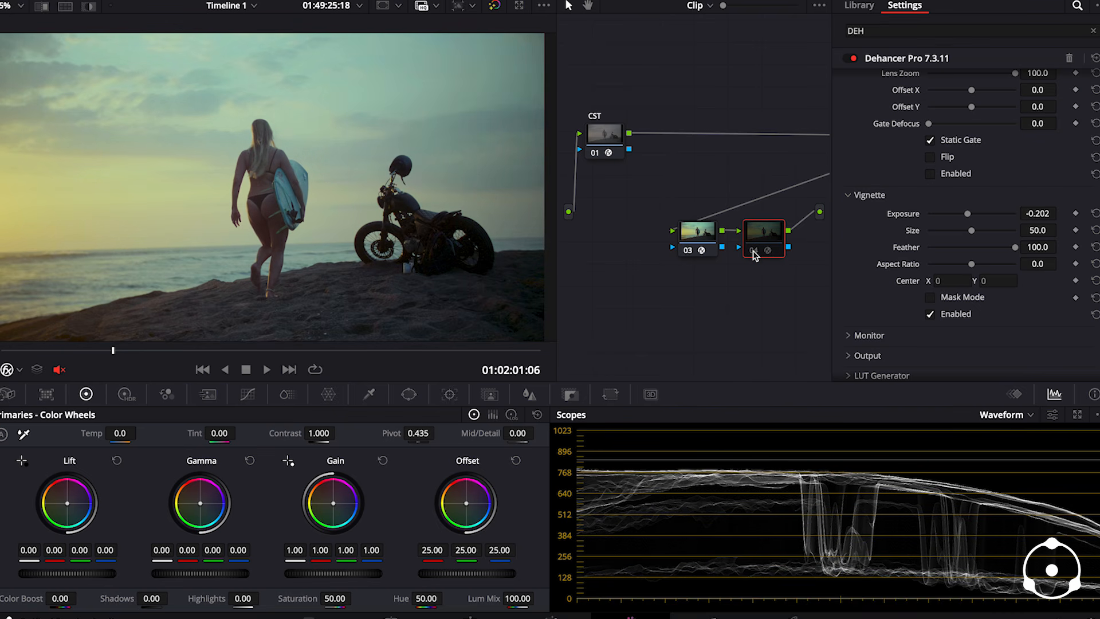
pyautogui.click(753, 252)
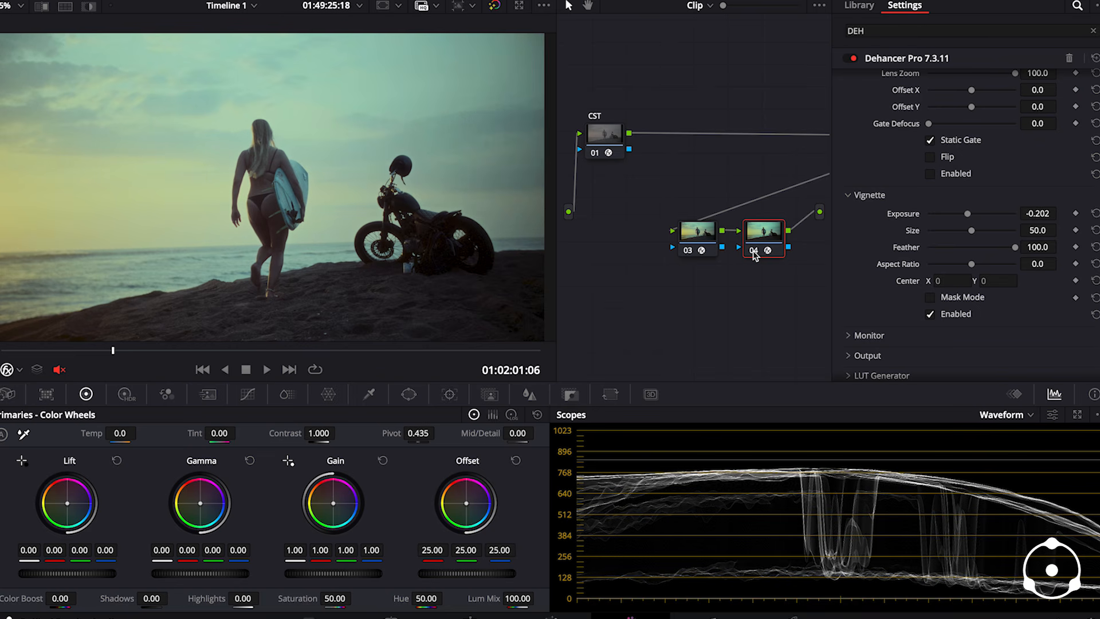
pyautogui.click(753, 252)
pyautogui.click(754, 253)
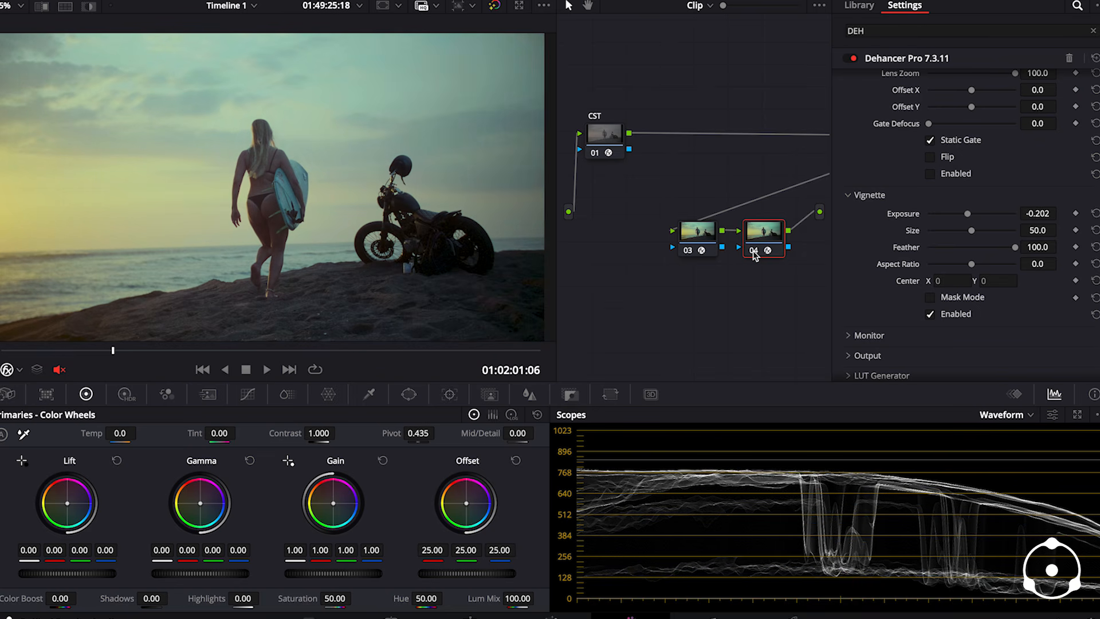
pyautogui.click(754, 253)
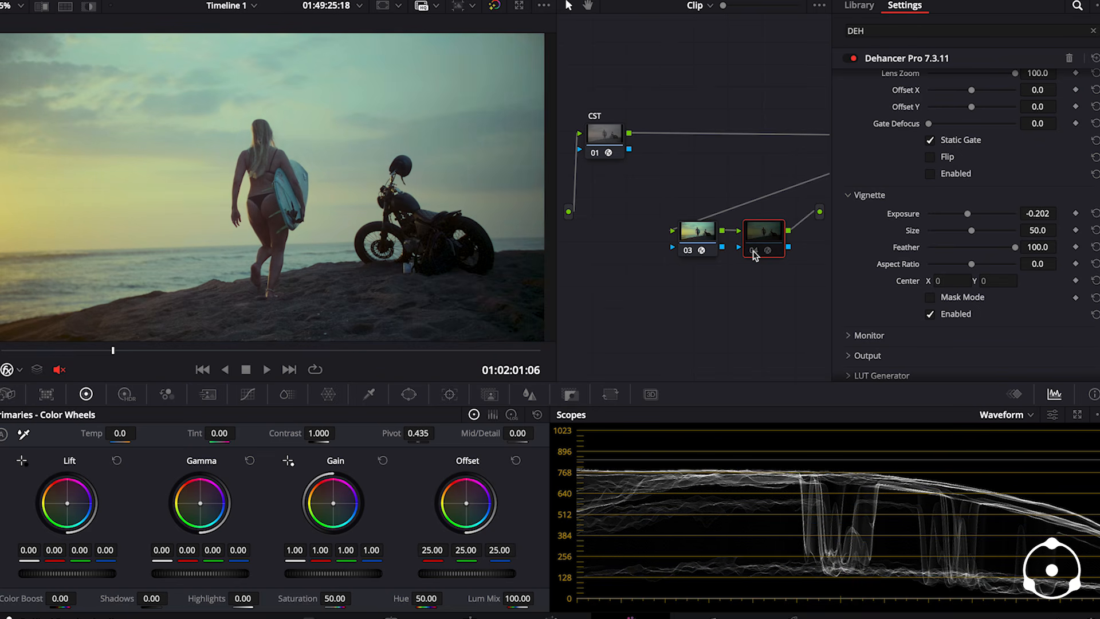
pyautogui.click(753, 252)
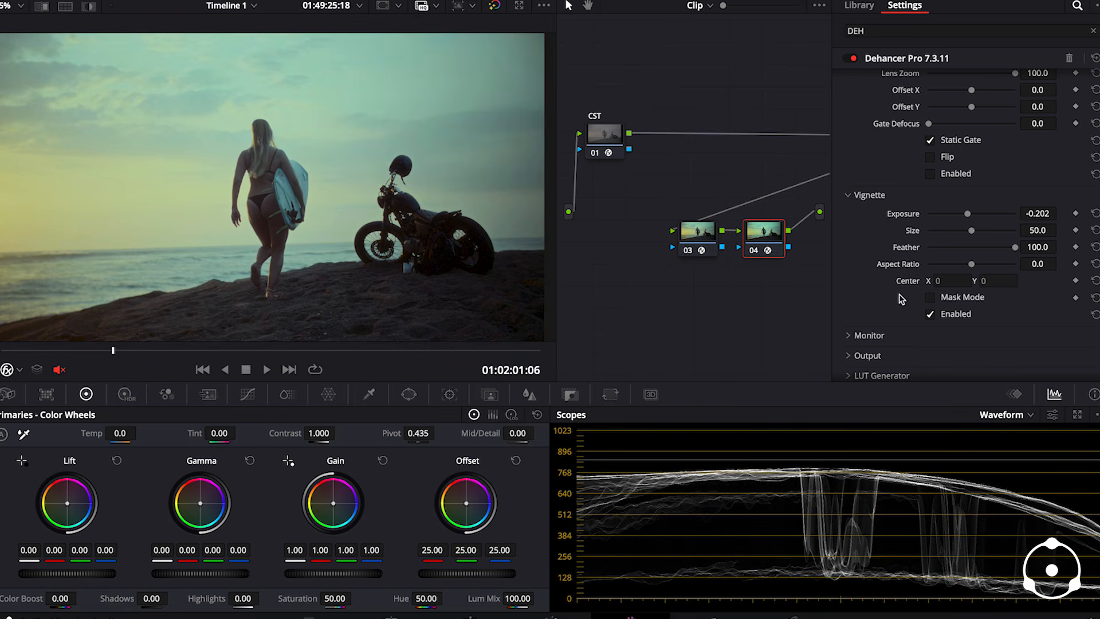
# - Set Dehancer's output Total Impact on node 04 to 71.3 and hide the effect settings to show the full node graph
pyautogui.scroll(-3, 871, 325)
pyautogui.click(854, 277)
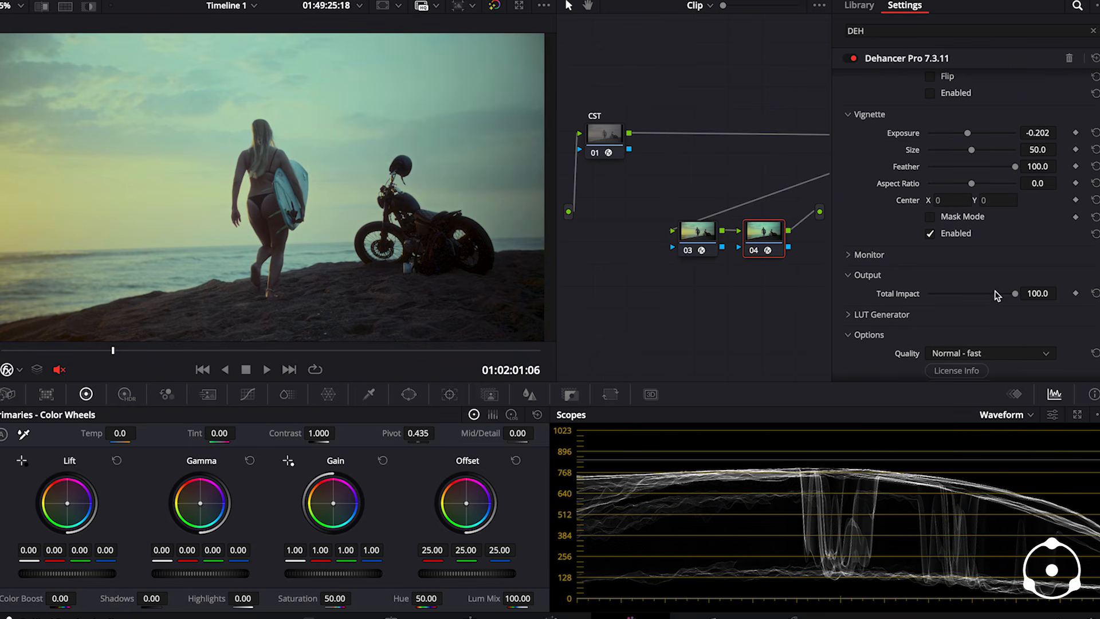
pyautogui.moveTo(983, 296); pyautogui.dragTo(990, 296)
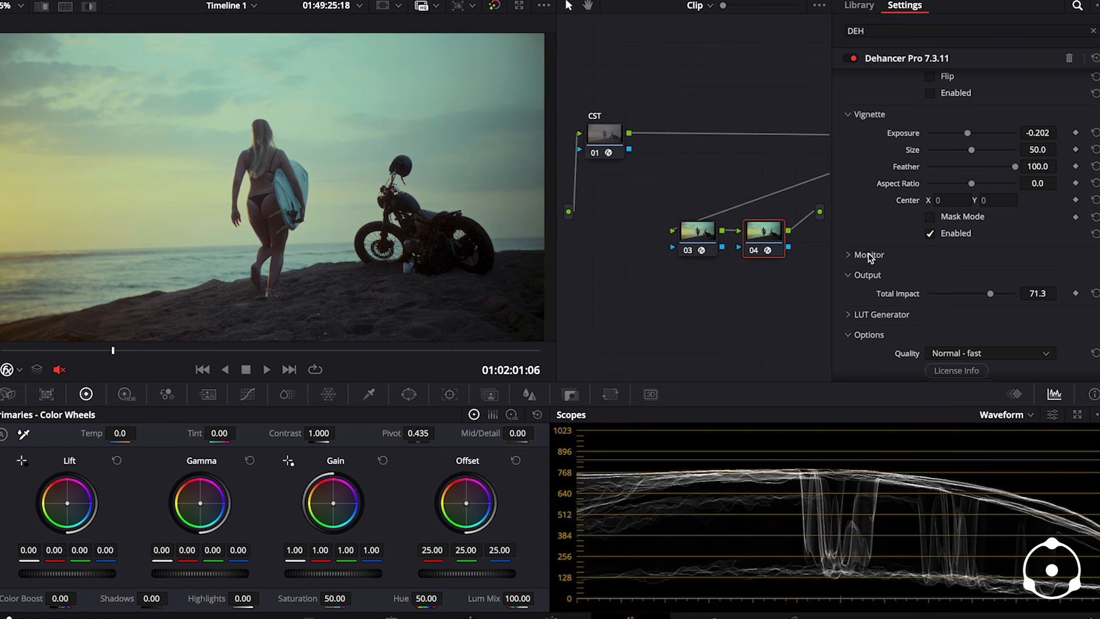
pyautogui.click(1022, 0)
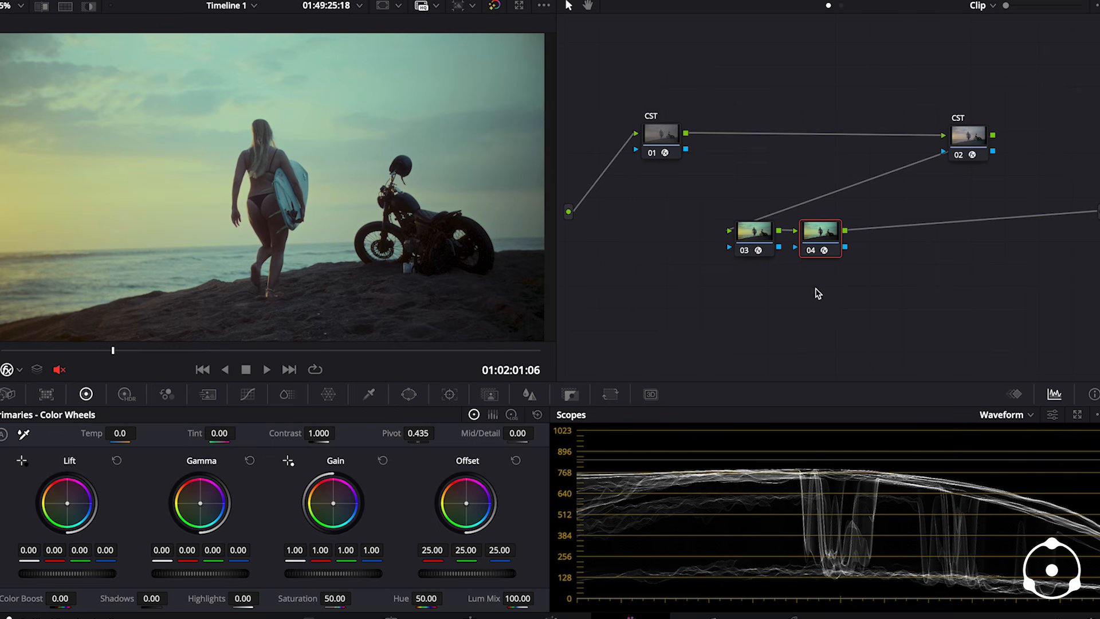
# - Keep node 04 selected and scrub the clip forward to frame 01:02:02:10 to review the grade
pyautogui.click(746, 240)
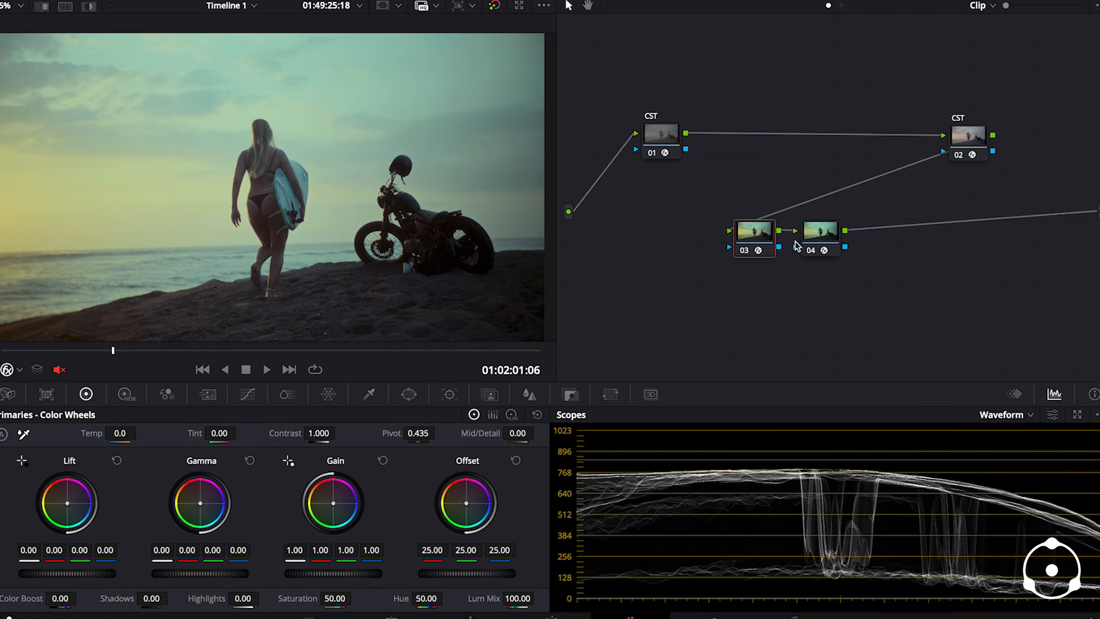
pyautogui.click(819, 239)
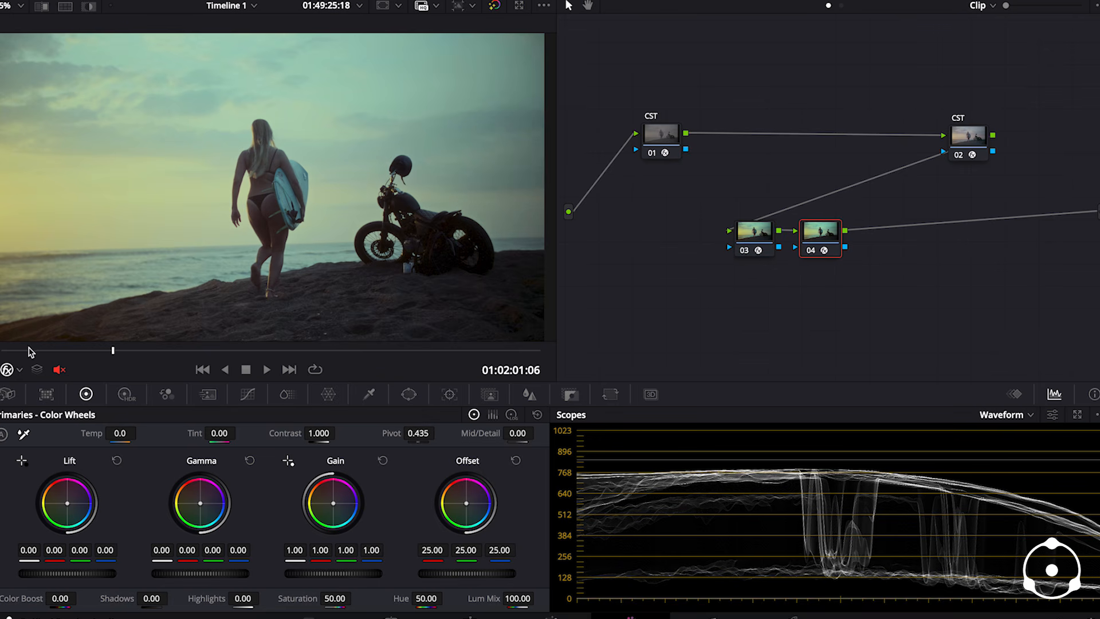
pyautogui.click(87, 351)
pyautogui.moveTo(93, 355); pyautogui.dragTo(297, 358)
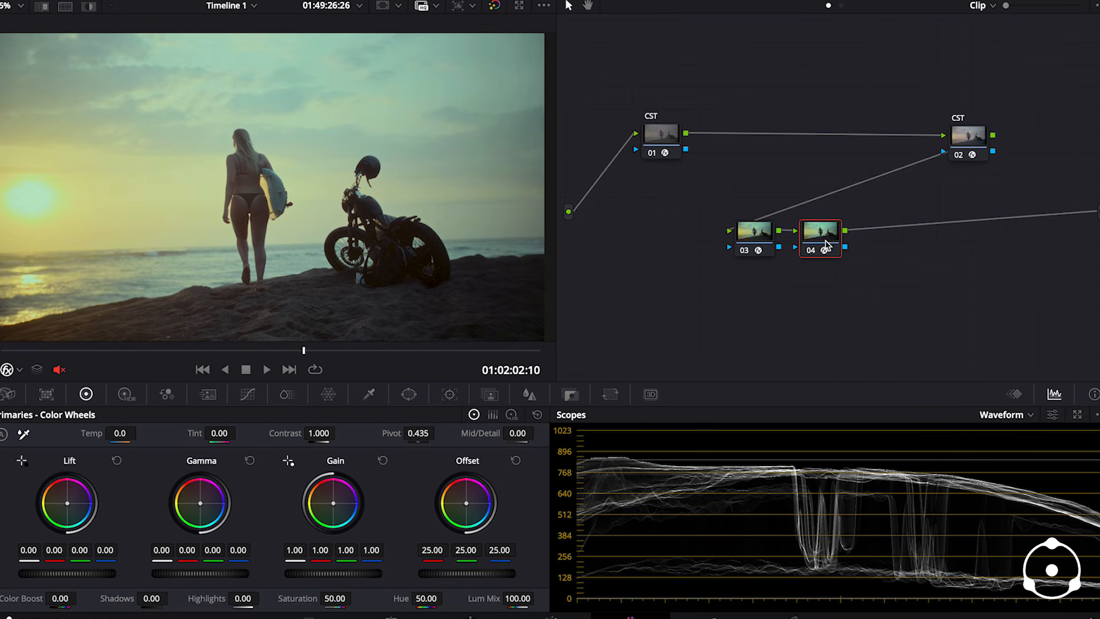
# - Enable Film Developer in node 04's Dehancer settings and set its Color Boost to 61.2
pyautogui.click(1089, 2)
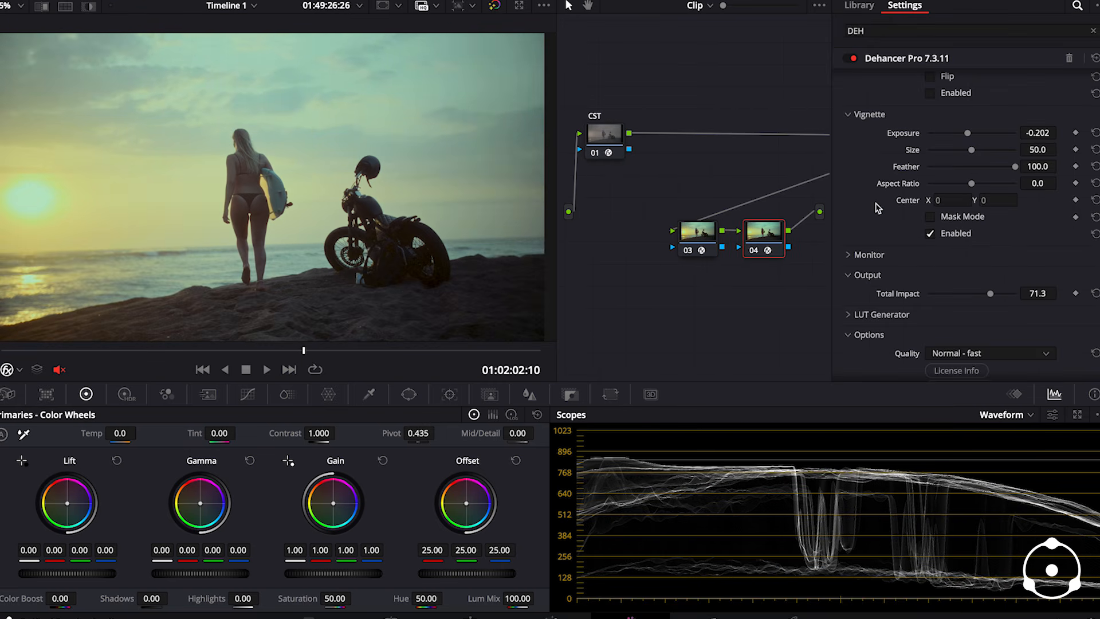
pyautogui.scroll(10, 878, 208)
pyautogui.scroll(10, 879, 209)
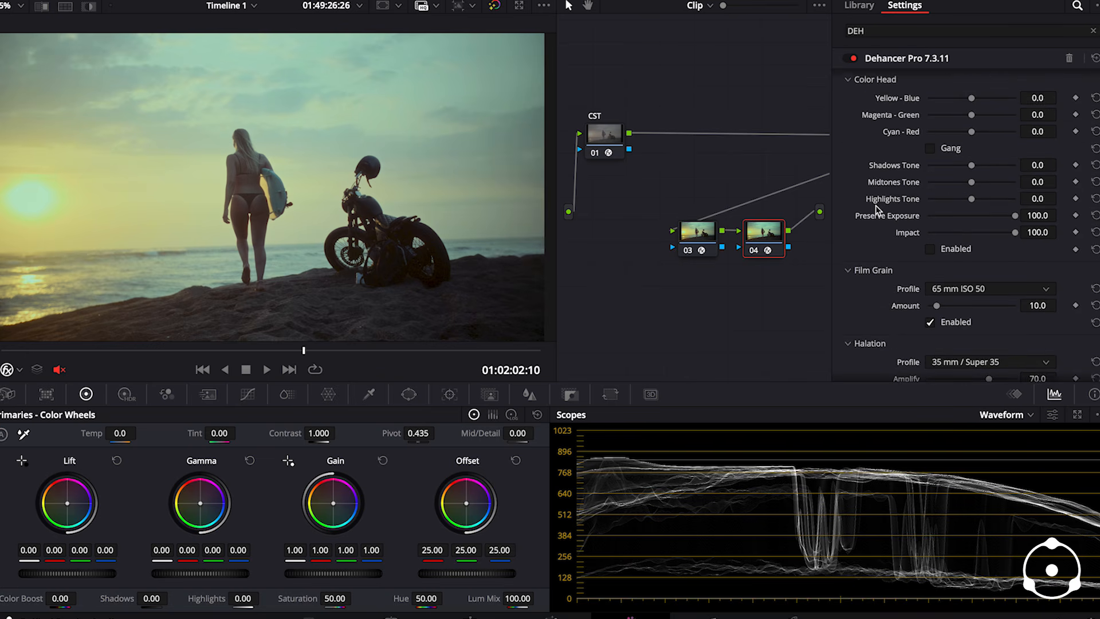
pyautogui.scroll(10, 875, 205)
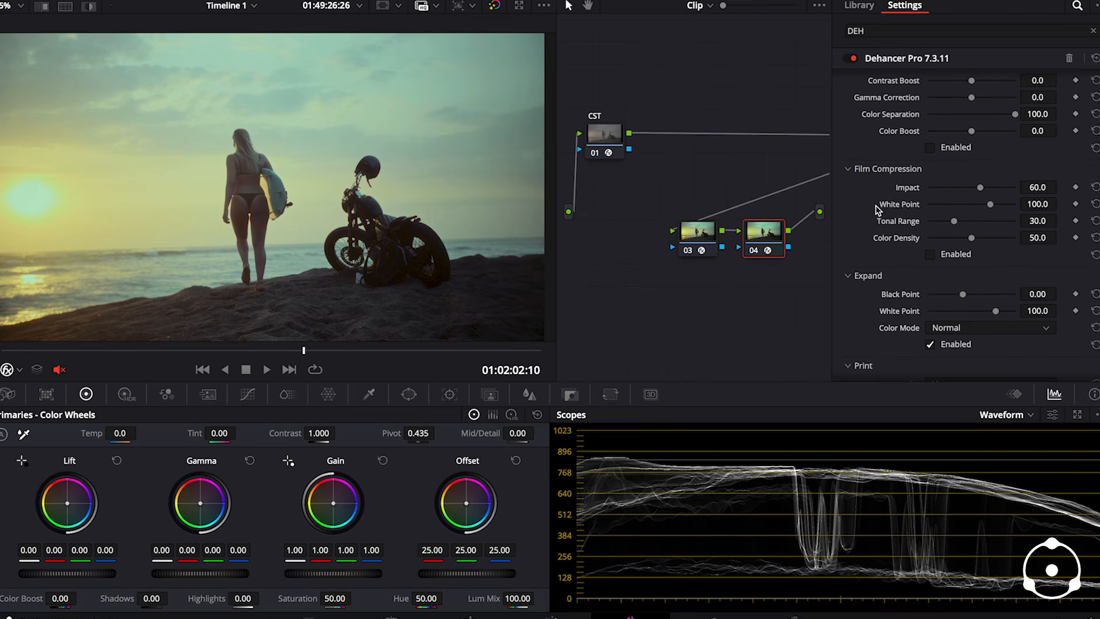
pyautogui.scroll(2, 876, 207)
pyautogui.click(930, 309)
pyautogui.click(985, 293)
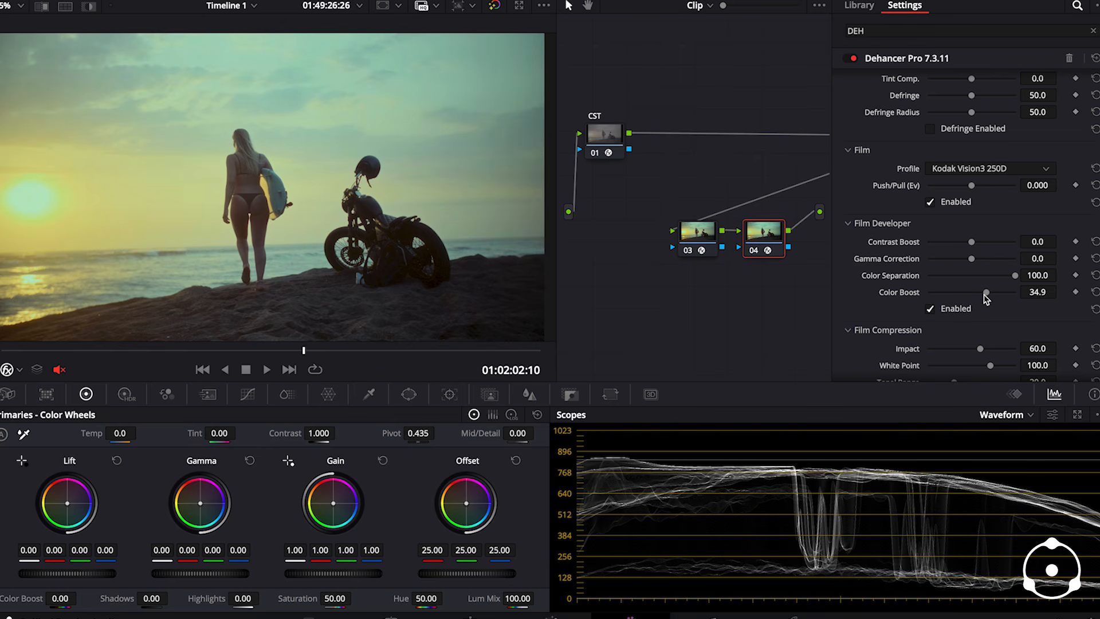
pyautogui.moveTo(988, 294); pyautogui.dragTo(1003, 302)
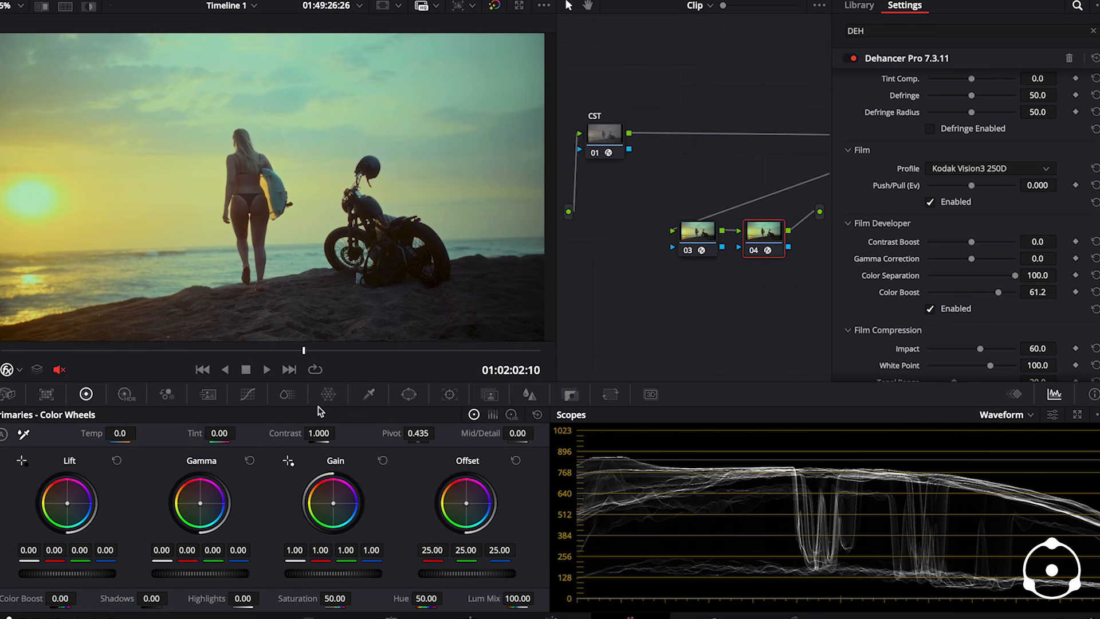
# - Go to frame 01:02:02:05 and bypass all grades briefly to compare the graded image with the original log footage
pyautogui.moveTo(61, 350); pyautogui.dragTo(205, 352)
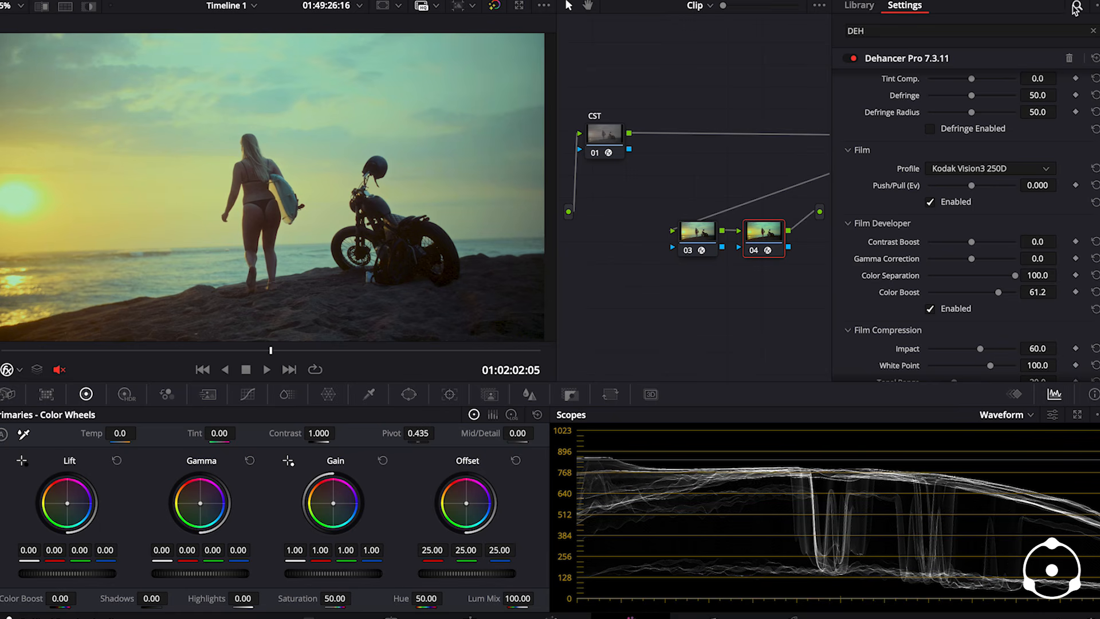
pyautogui.click(494, 6)
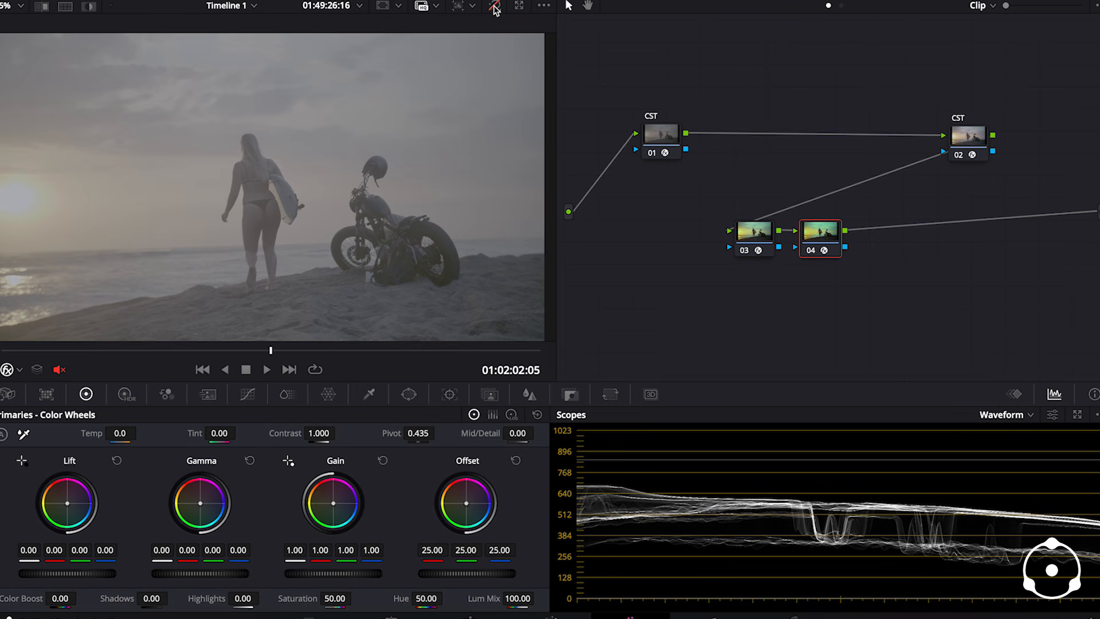
pyautogui.click(495, 7)
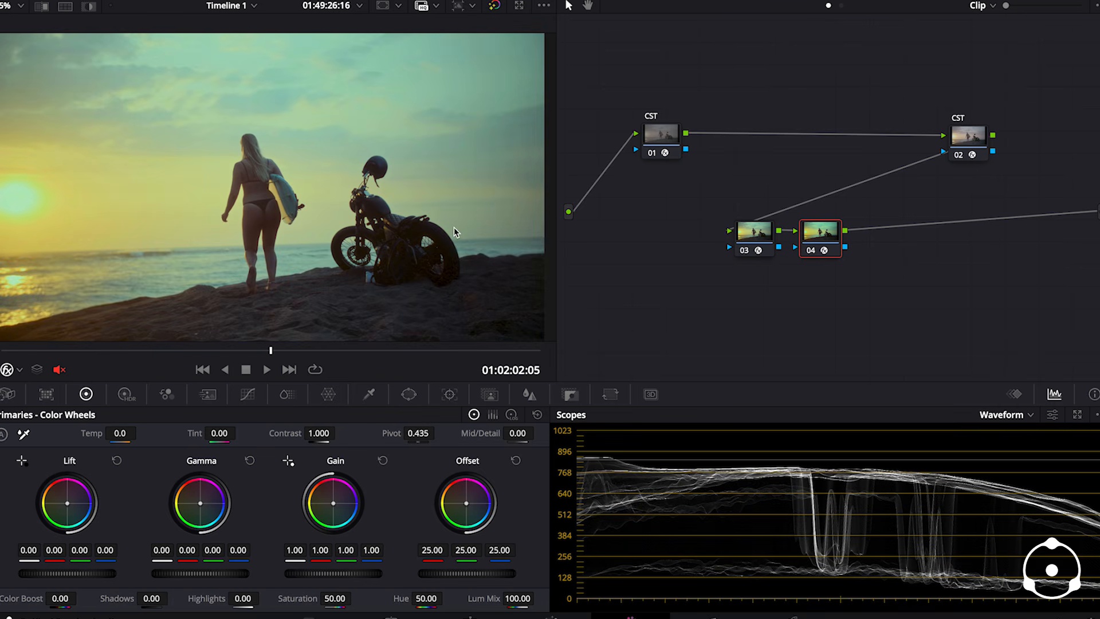
# - Combine Dehancer nodes 03 and 04 into one compound node and toggle it off and on to compare the image
pyautogui.moveTo(899, 279); pyautogui.dragTo(715, 218)
pyautogui.rightClick(795, 258)
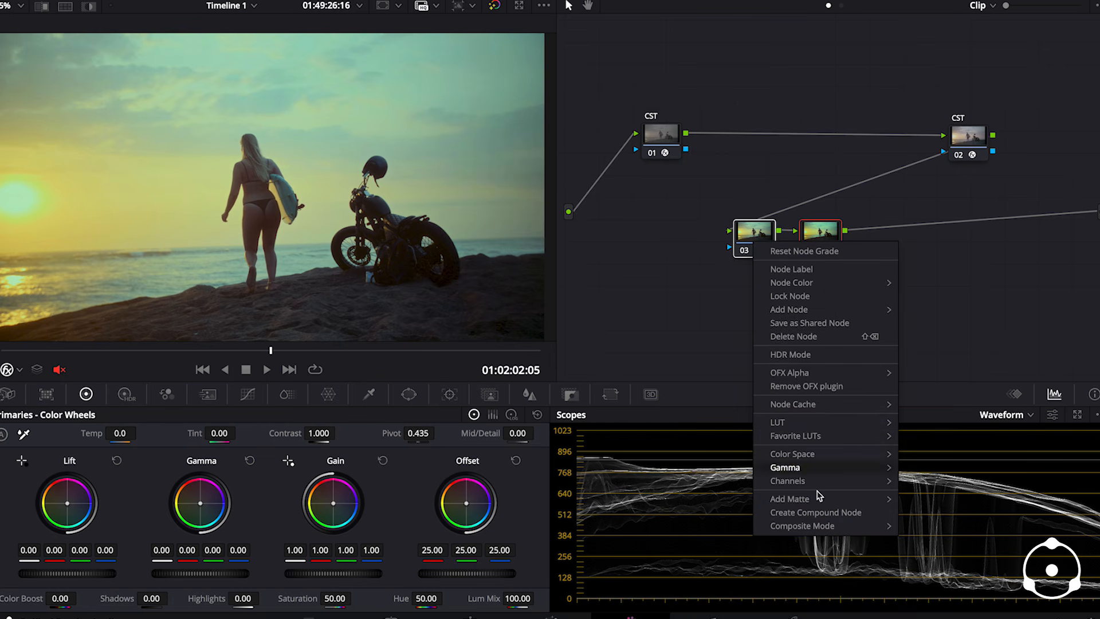
pyautogui.click(815, 513)
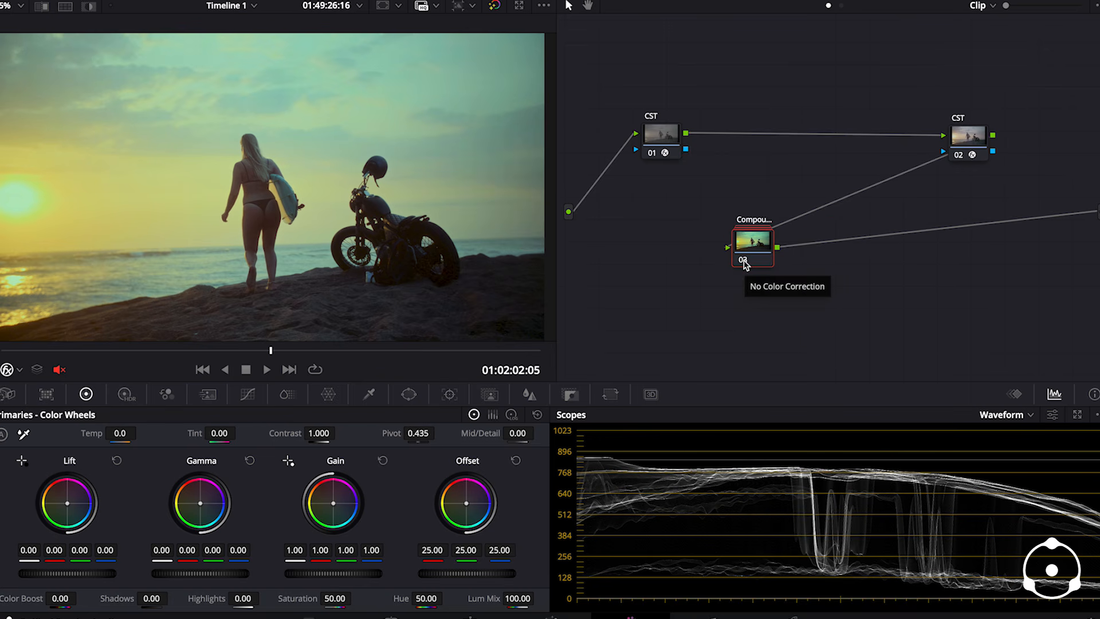
pyautogui.click(743, 260)
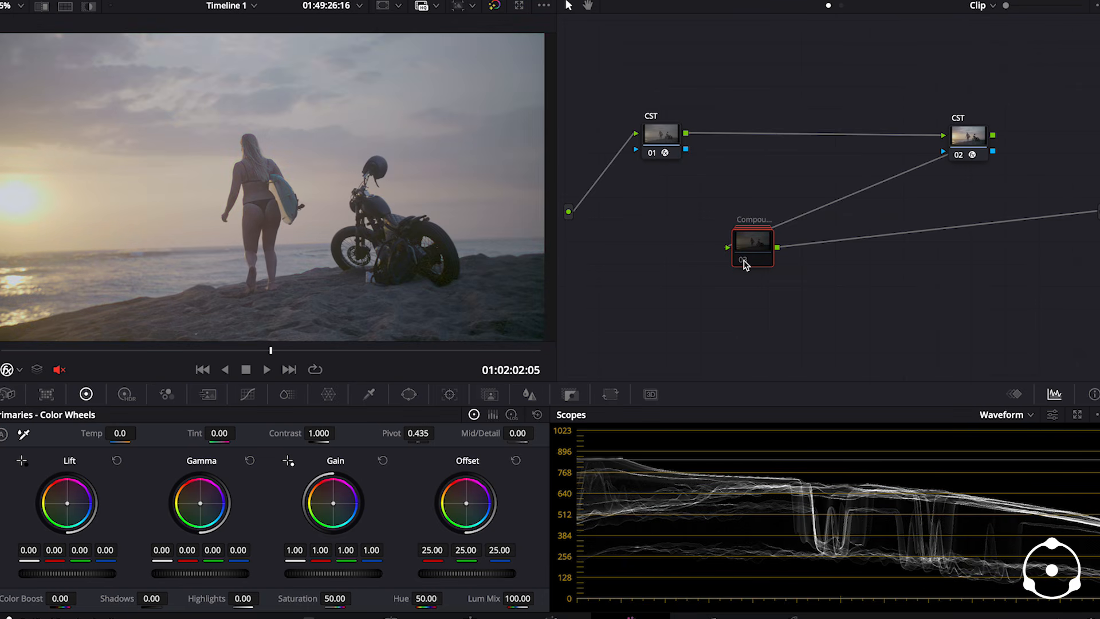
pyautogui.click(743, 261)
# - Scrub back and forth through the beach clip to examine the finished film look at different frames
pyautogui.click(98, 355)
pyautogui.click(118, 353)
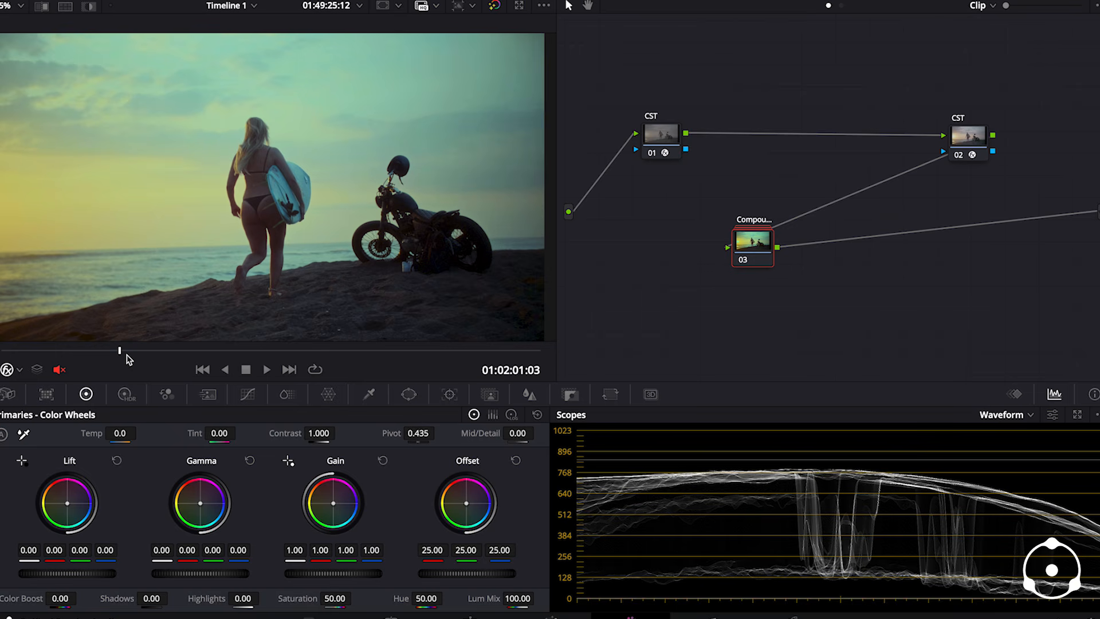
pyautogui.click(127, 354)
pyautogui.moveTo(129, 356); pyautogui.dragTo(141, 355)
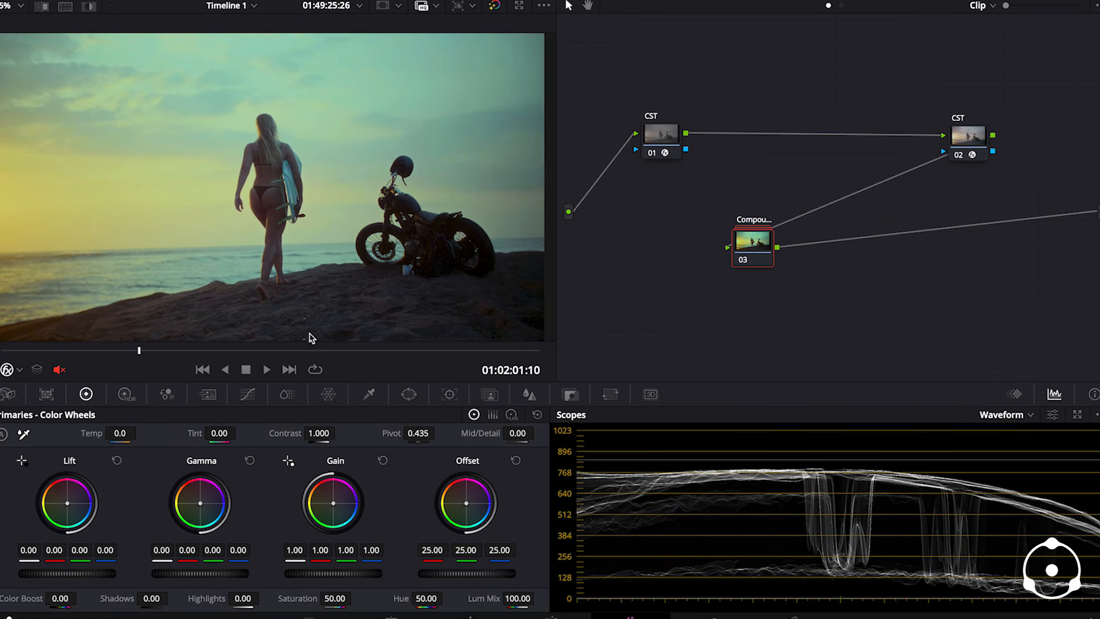
pyautogui.click(224, 352)
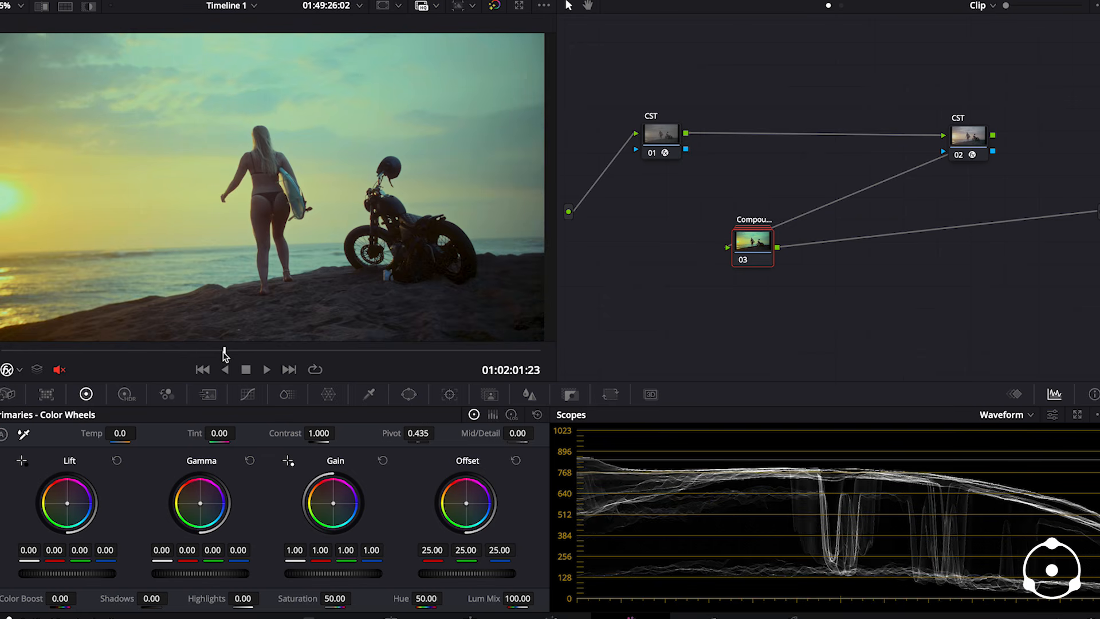
pyautogui.click(323, 352)
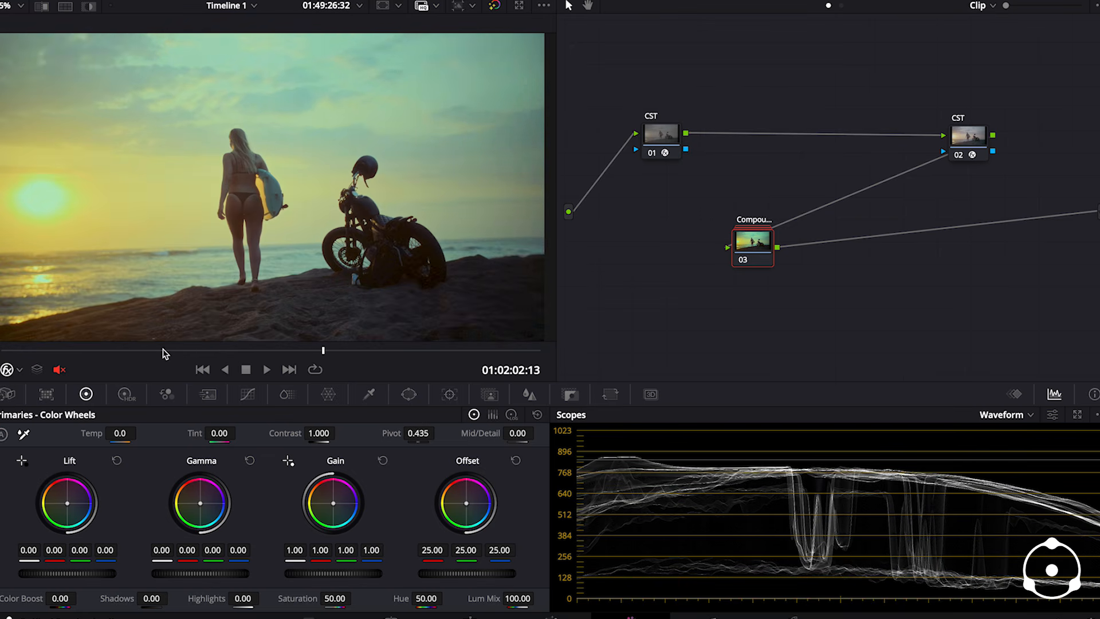
pyautogui.click(73, 352)
pyautogui.moveTo(74, 352); pyautogui.dragTo(153, 353)
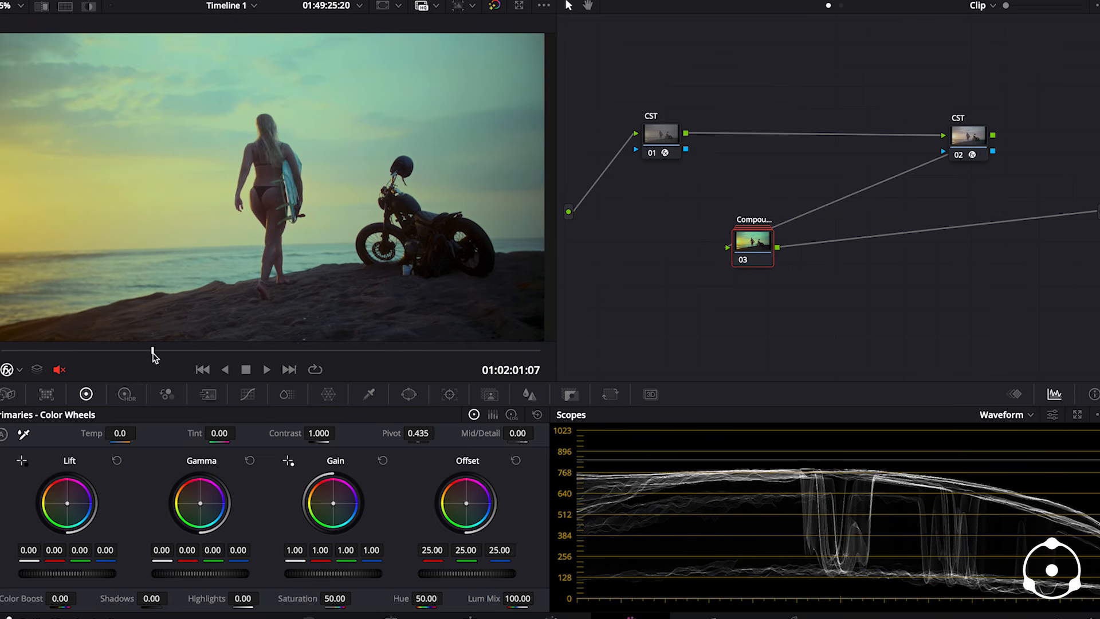
pyautogui.click(41, 351)
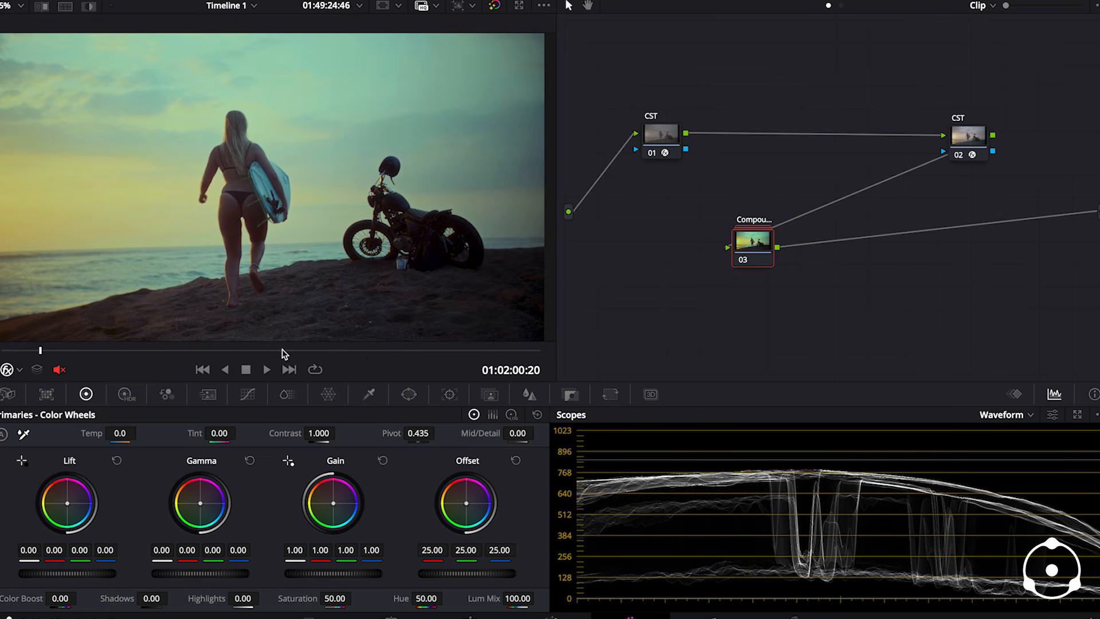
pyautogui.click(119, 351)
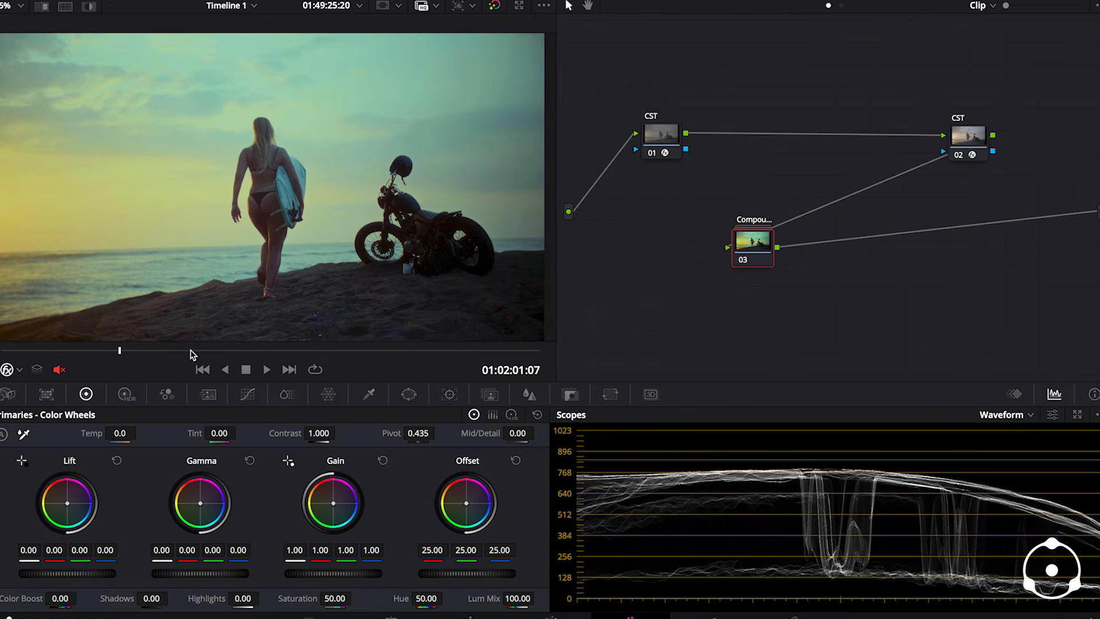
pyautogui.click(297, 351)
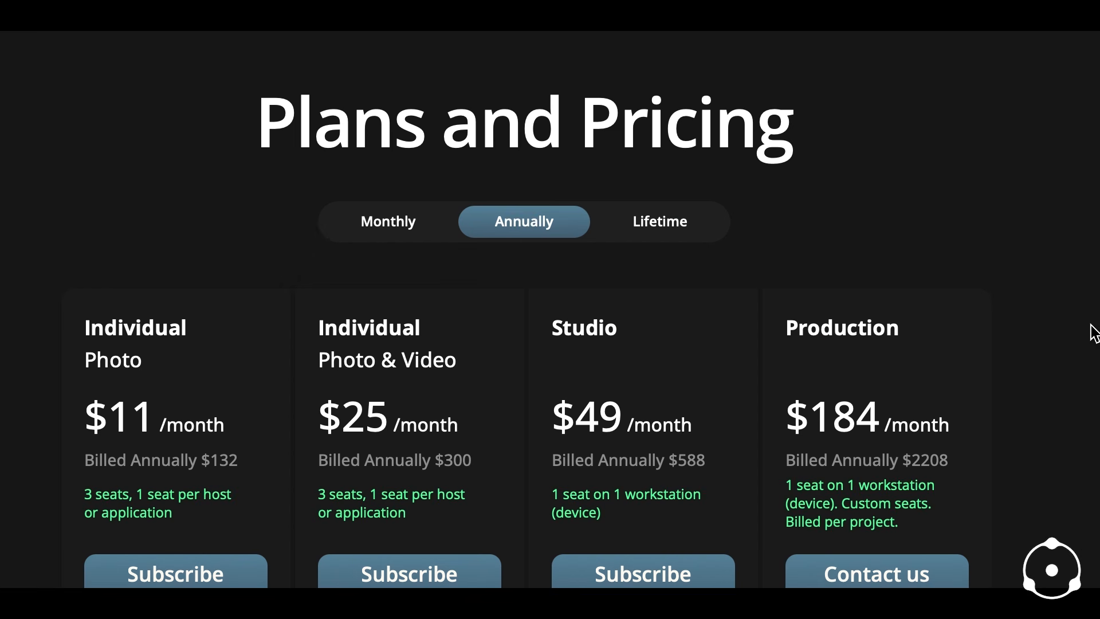
# - Look through the annual plans and pricing on the Dehancer website and the supported hosts and product sections on its home page
pyautogui.scroll(-1, 1088, 329)
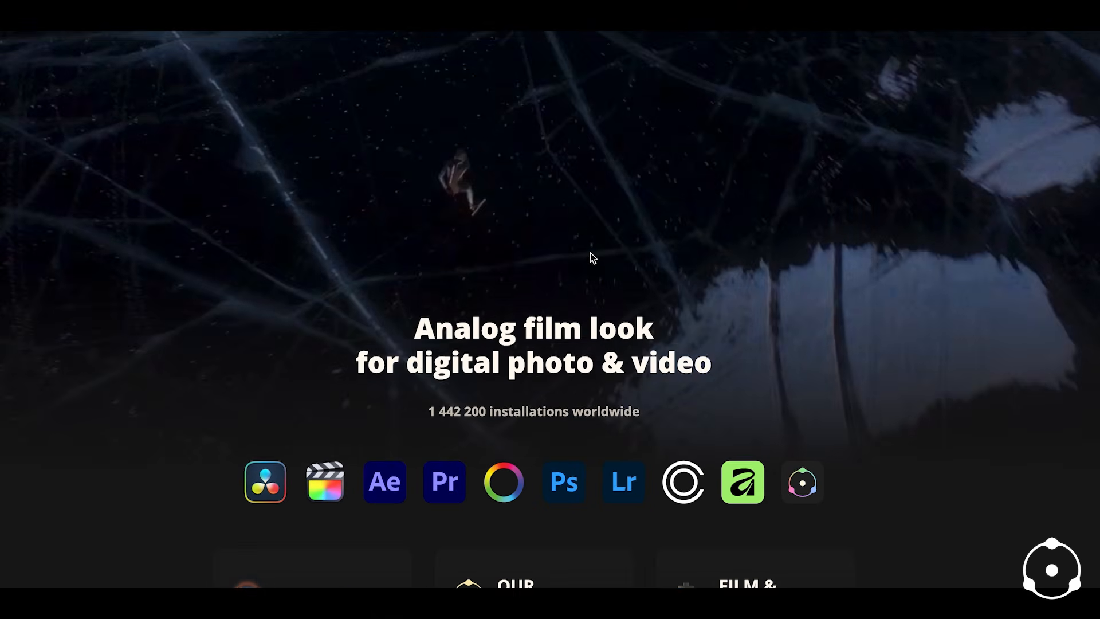
pyautogui.scroll(-3, 590, 253)
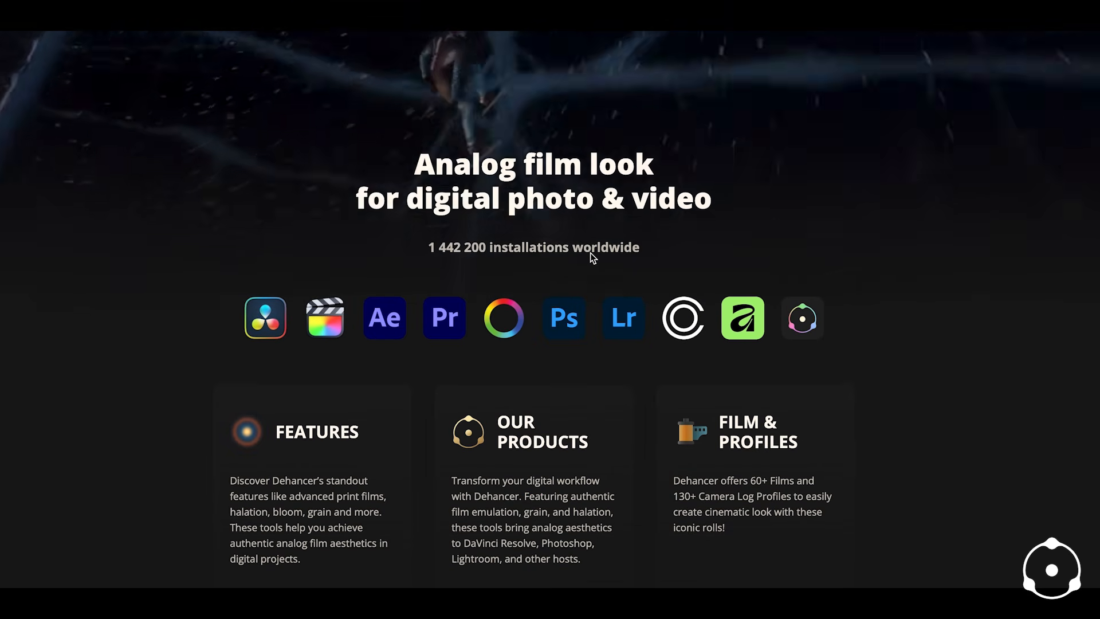
pyautogui.scroll(-4, 590, 252)
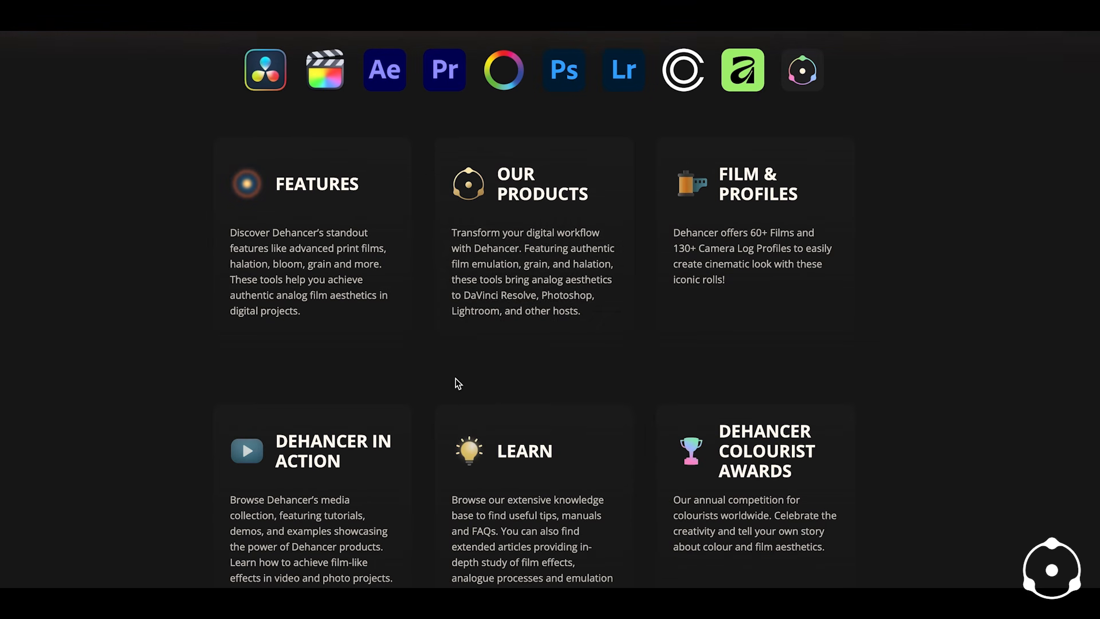
pyautogui.scroll(4, 757, 376)
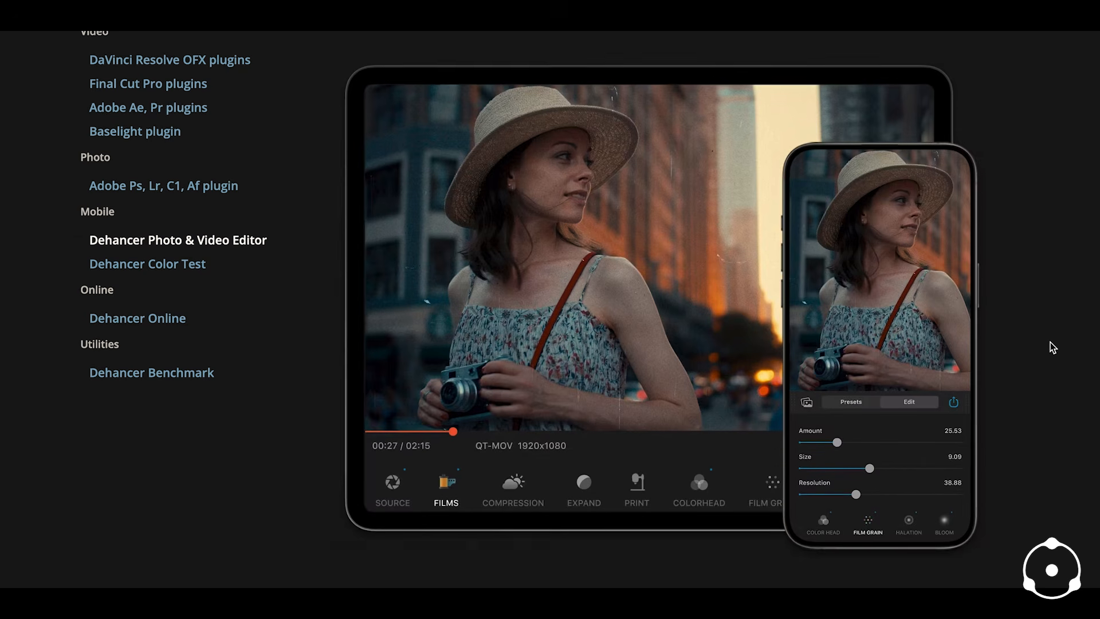
pyautogui.scroll(1, 1051, 344)
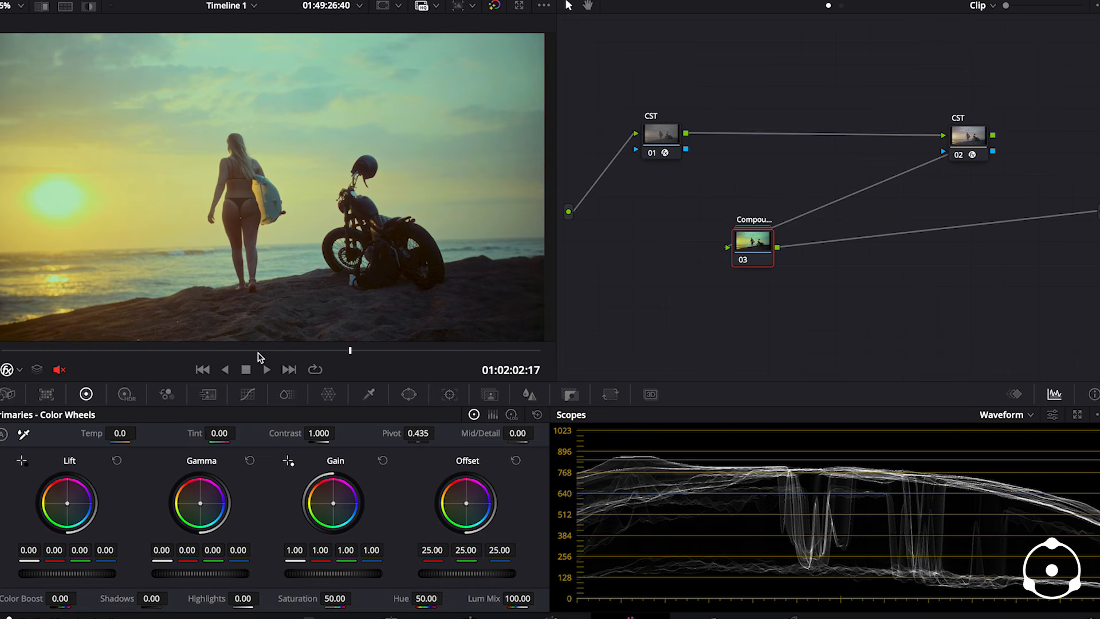
# - Return to DaVinci Resolve and move to frame 01:02:01:11 to review the graded shot
pyautogui.click(99, 351)
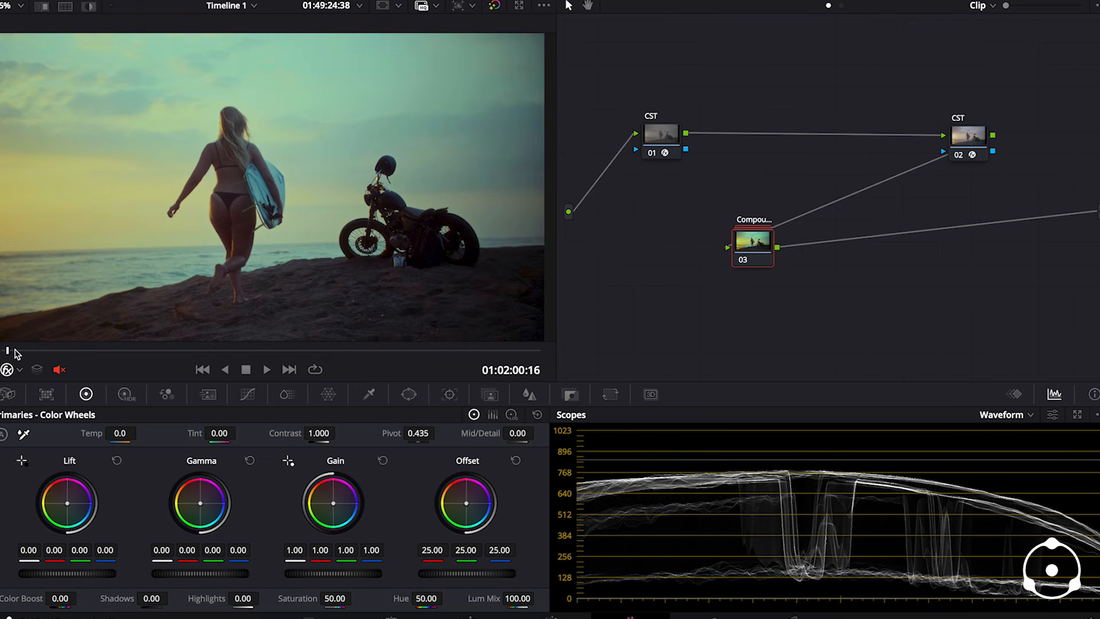
pyautogui.click(146, 350)
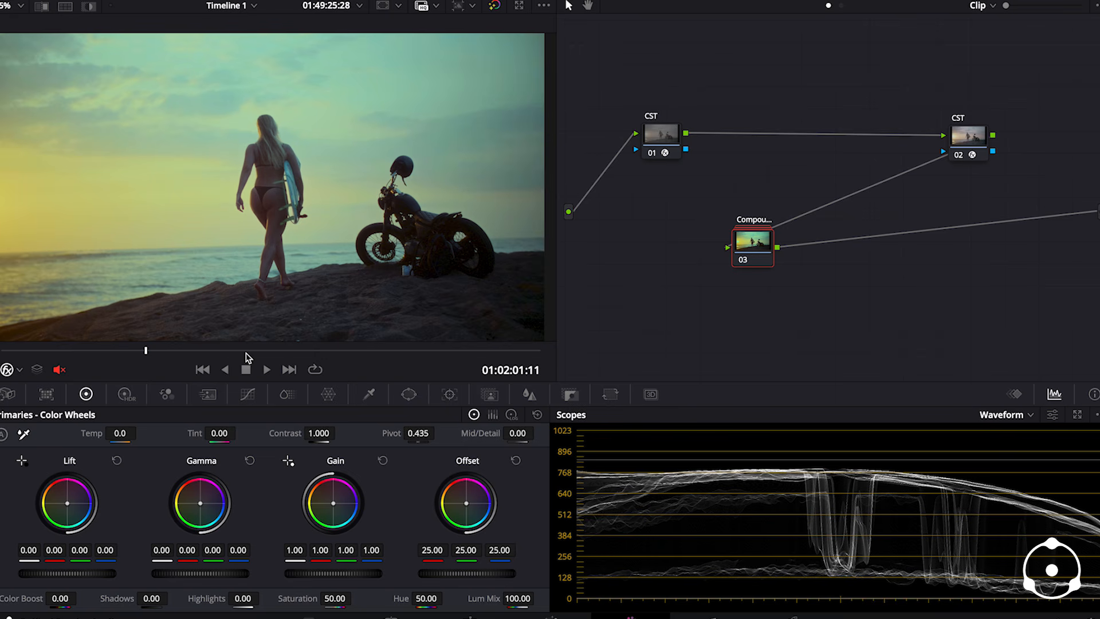